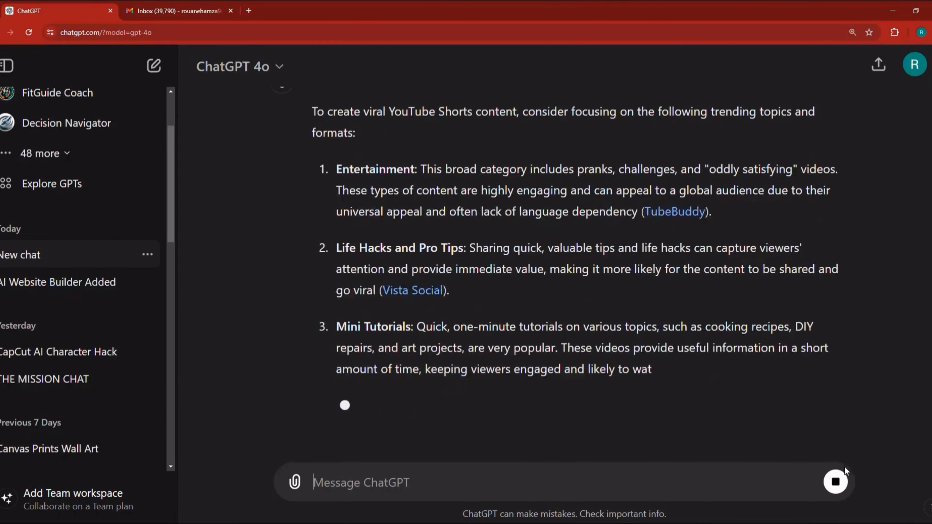
Stop the response being generated and send the prompt "I want you to give me viral content titles, for possible videos.".
{"action": "left_click", "coordinate": [835, 484]}
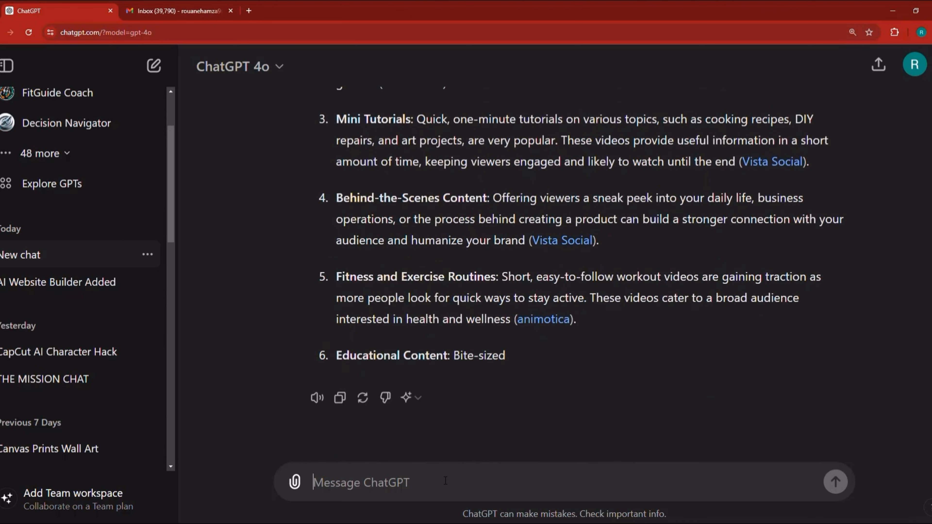
{"action": "type", "text": "i WANT"}
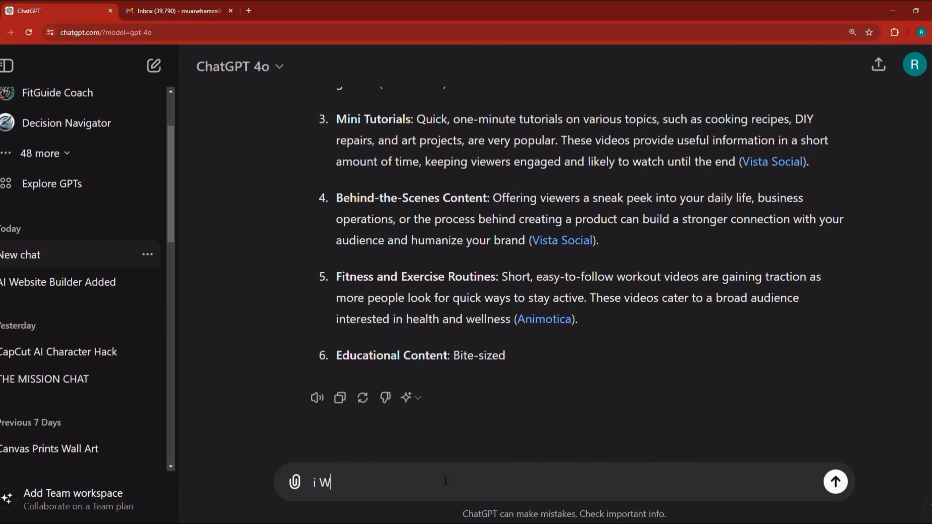
{"action": "key", "text": "BackSpace"}
{"action": "key", "text": "BackSpace"}
{"action": "key", "text": "BackSpace"}
{"action": "key", "text": "BackSpace"}
{"action": "key", "text": "BackSpace"}
{"action": "type", "text": "I want you to give me "}
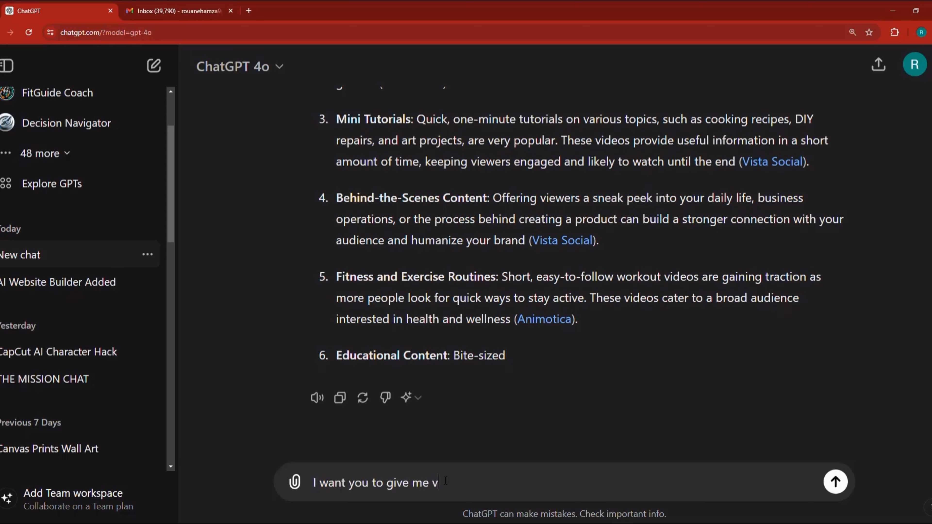
{"action": "type", "text": "viral content tit"}
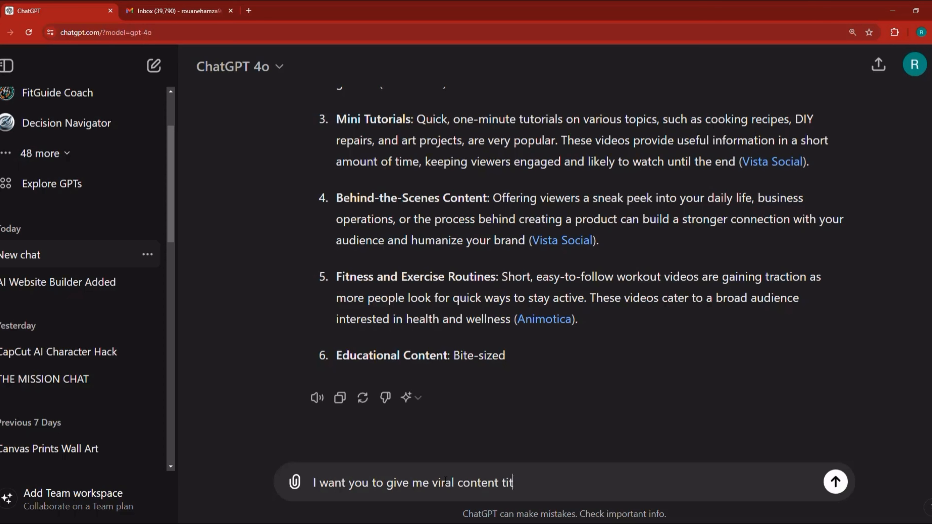
{"action": "type", "text": "les, for possib"}
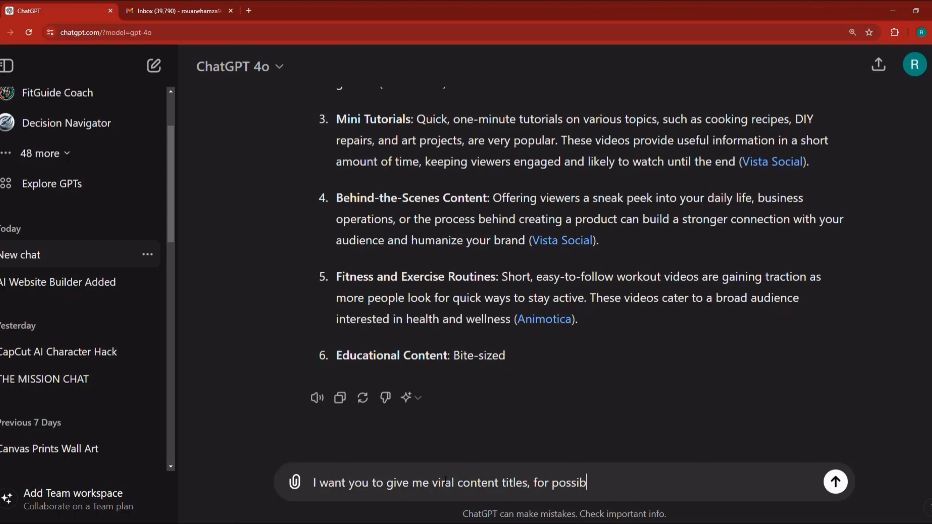
{"action": "type", "text": "le videos."}
{"action": "key", "text": "Return"}
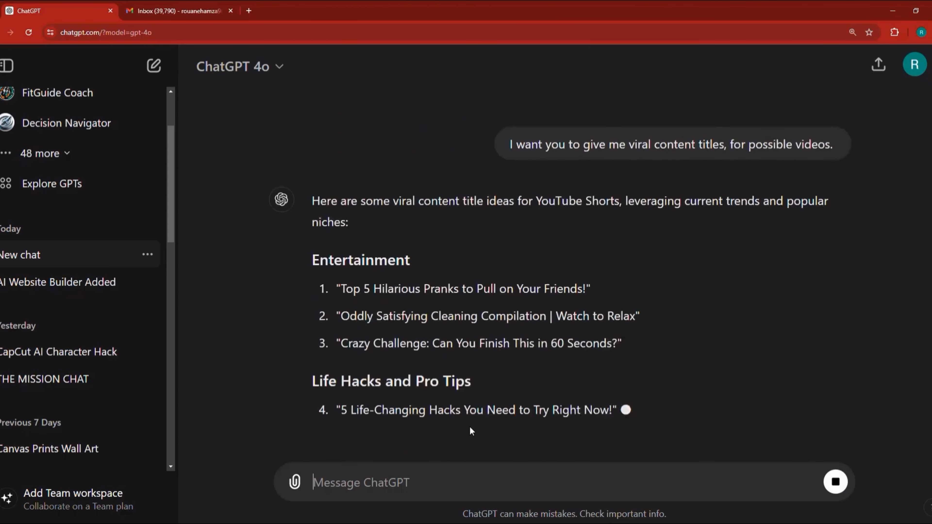
Copy the suggested title "5 Life-Changing Hacks You Need to Try Right Now!" from the Life Hacks and Pro Tips list.
{"action": "scroll", "coordinate": [471, 428], "scroll_direction": "up", "scroll_amount": 3}
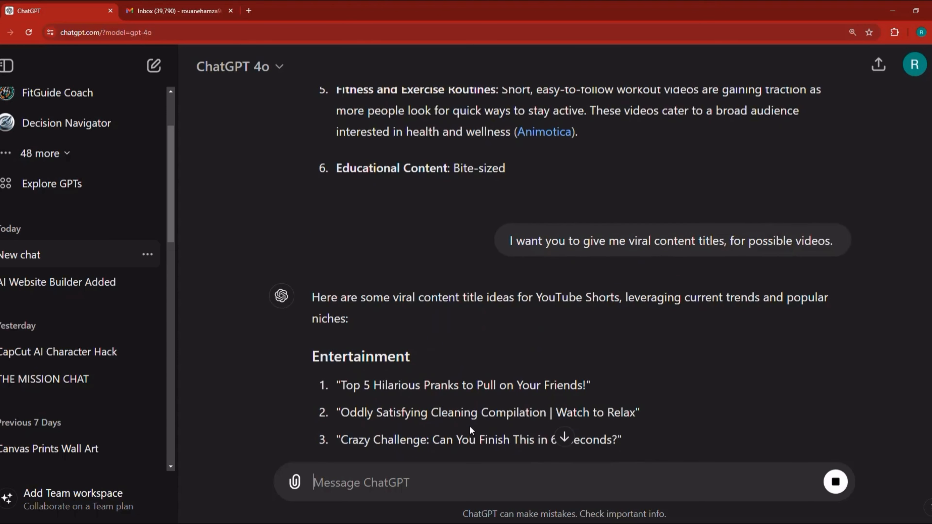
{"action": "scroll", "coordinate": [493, 367], "scroll_direction": "down", "scroll_amount": 1}
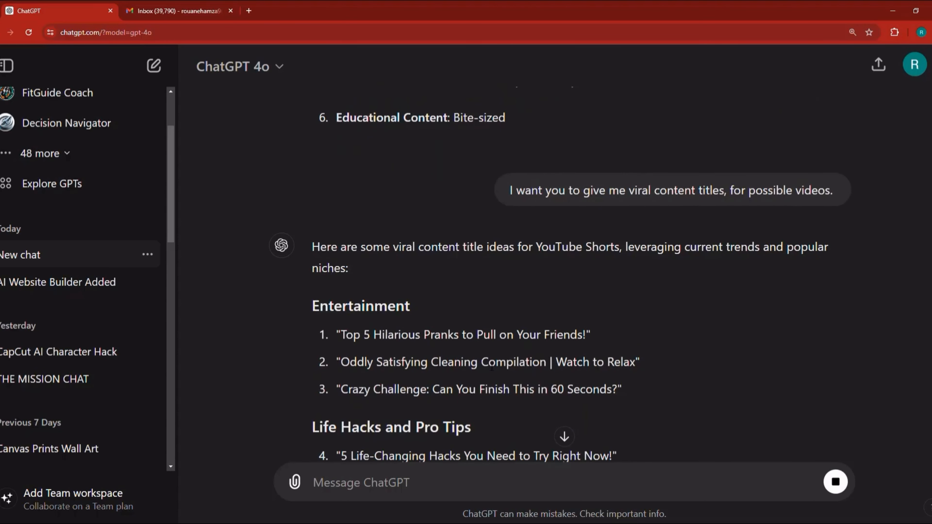
{"action": "scroll", "coordinate": [427, 365], "scroll_direction": "down", "scroll_amount": 4}
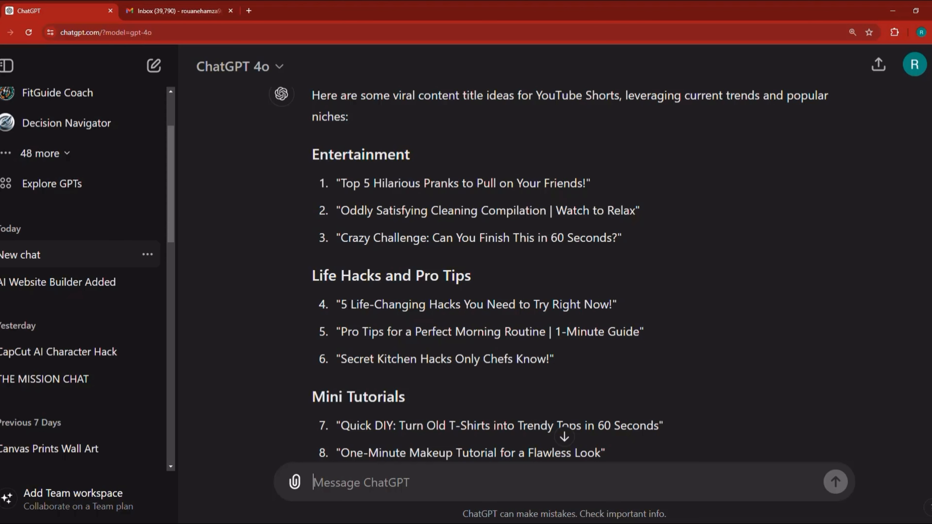
{"action": "left_click_drag", "start_coordinate": [341, 309], "coordinate": [614, 309]}
{"action": "right_click", "coordinate": [614, 308]}
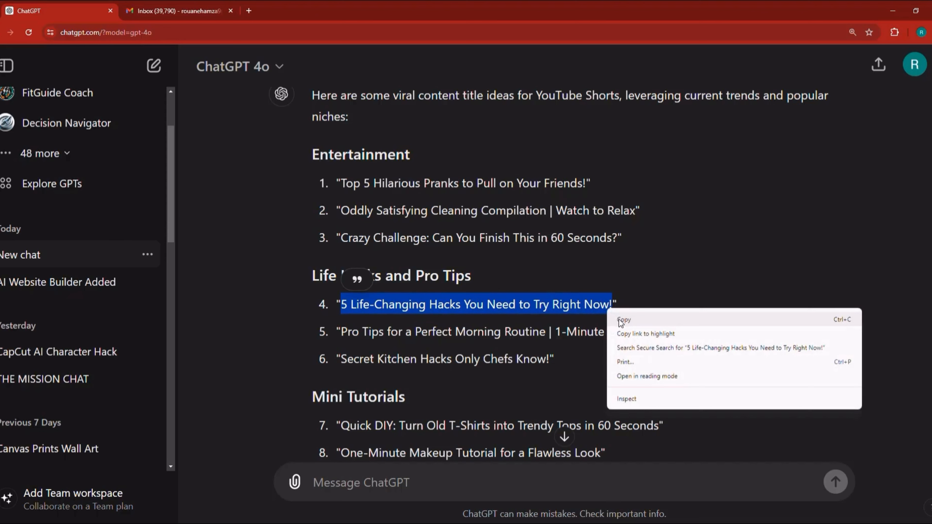
{"action": "left_click", "coordinate": [620, 316]}
Begin a new message with "I will create this video" followed by an opening quotation mark and the copied title.
{"action": "left_click", "coordinate": [424, 493]}
{"action": "type", "text": "i"}
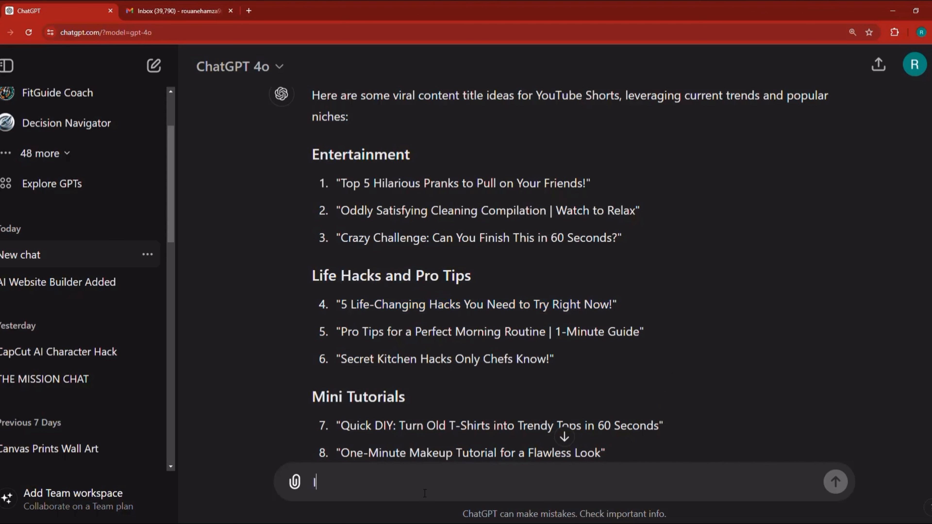
{"action": "key", "text": "BackSpace"}
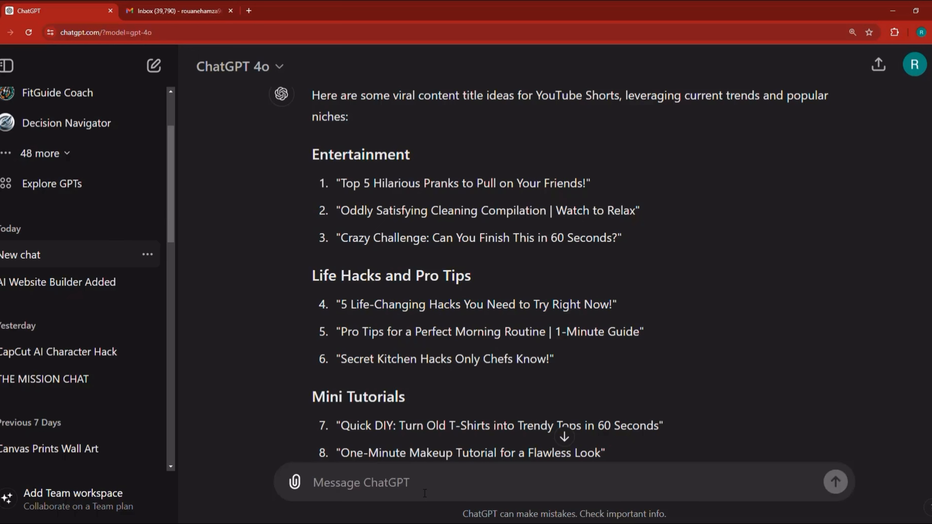
{"action": "type", "text": "I will create "}
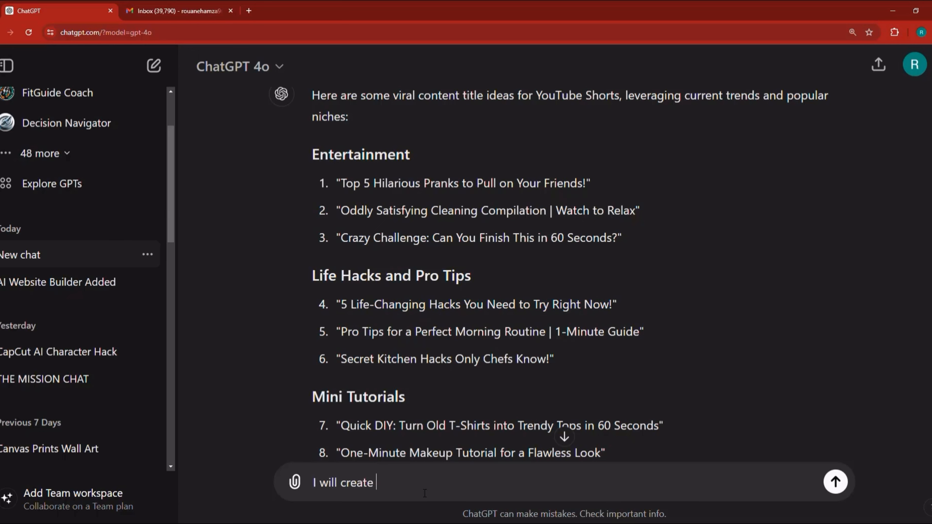
{"action": "type", "text": "thes video,"}
{"action": "key", "text": "ctrl+v"}
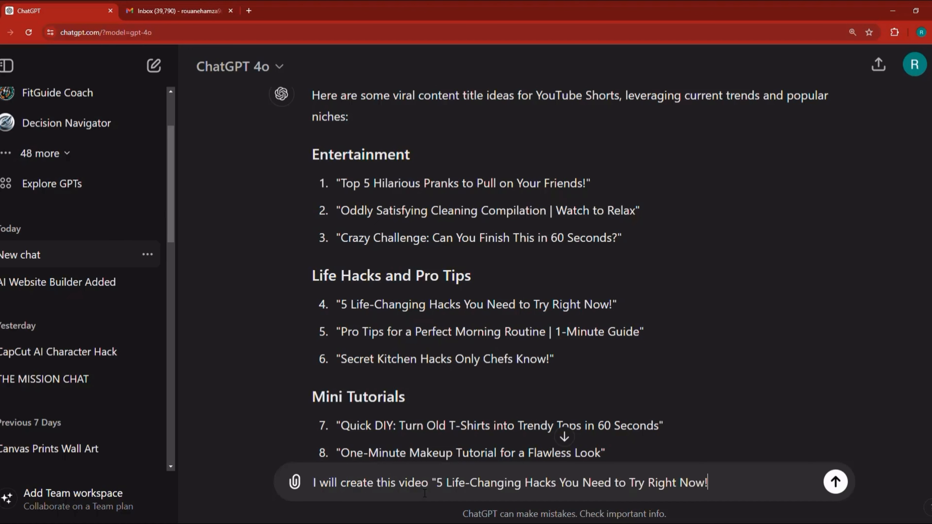
Close the quotation and add "and I want you to generate voiceover for every 10 seconds of that video as well as for every 10 seconds,".
{"action": "type", "text": "\" and I want toou to genera"}
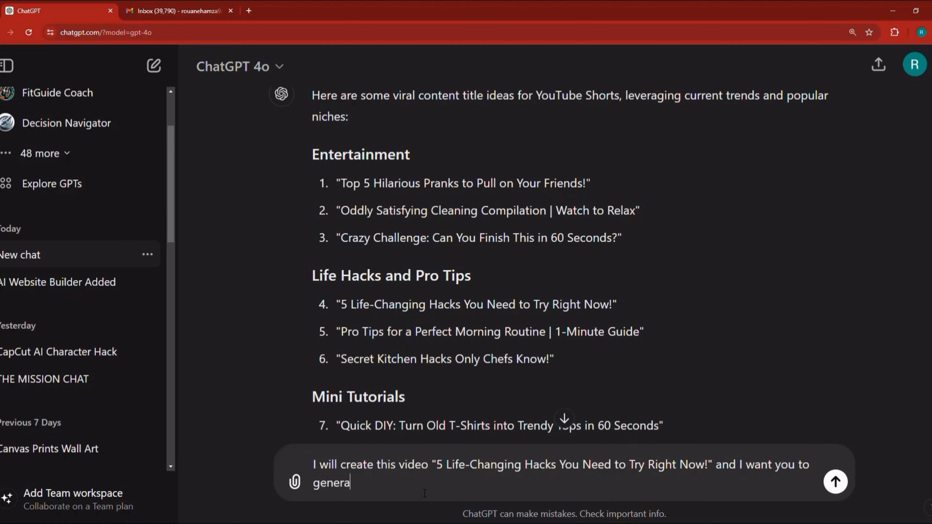
{"action": "type", "text": "te voiceover for"}
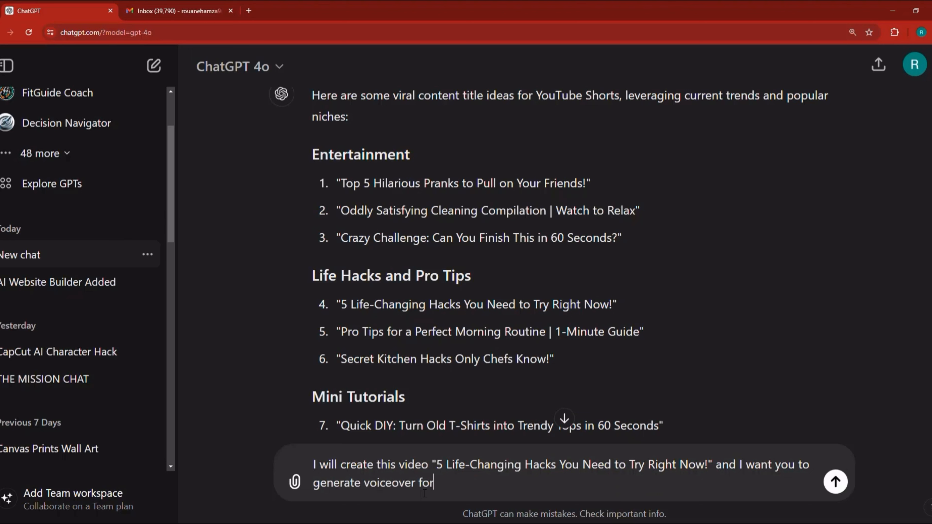
{"action": "type", "text": " every 10 seconds of that "}
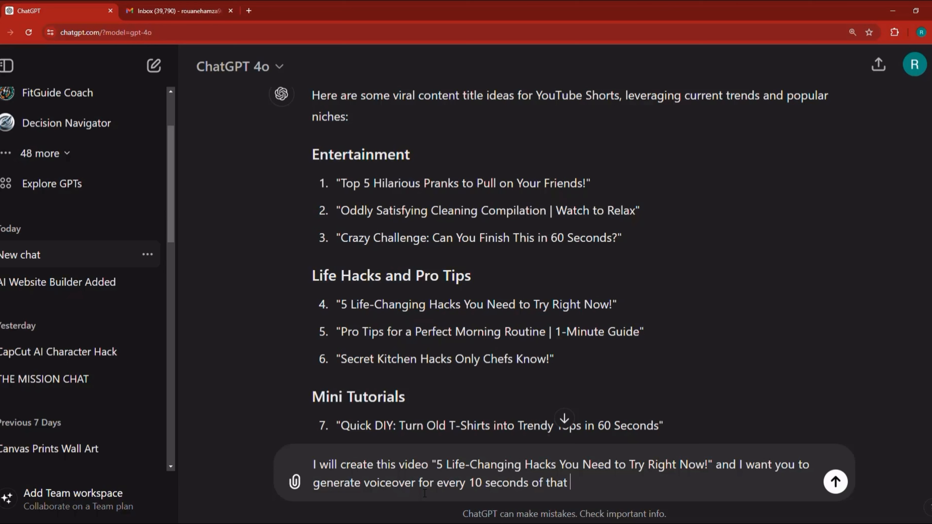
{"action": "type", "text": "video as well as for every 10 seconds,"}
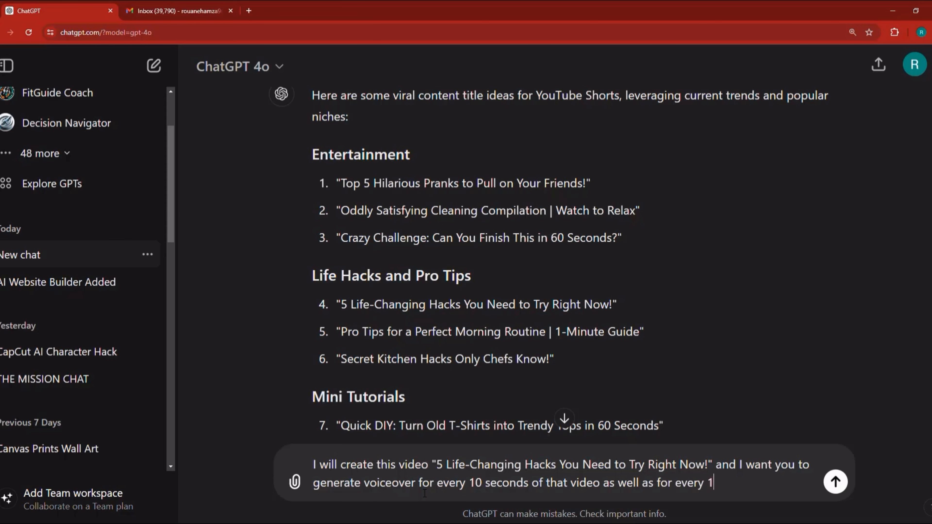
Finish the message with "suggest a background scene to put in the background." and send it.
{"action": "type", "text": " sug"}
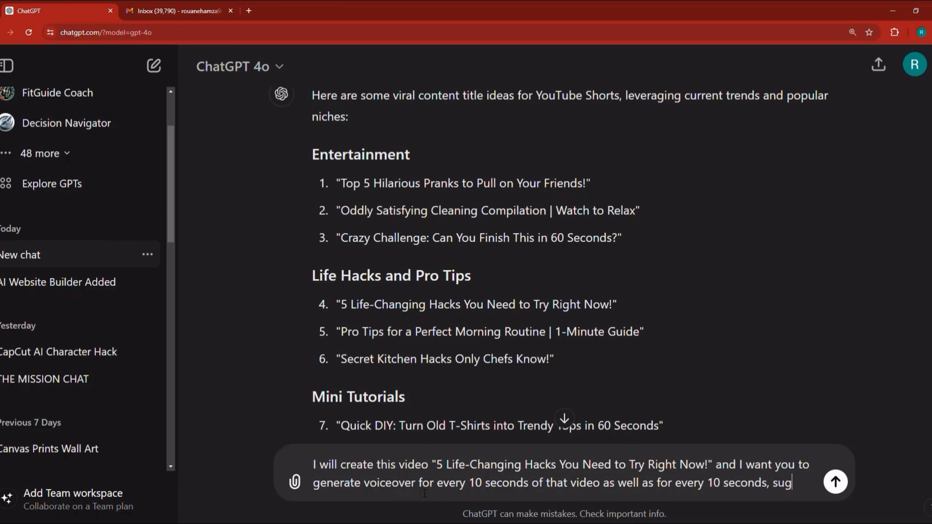
{"action": "type", "text": "gest a backgrou"}
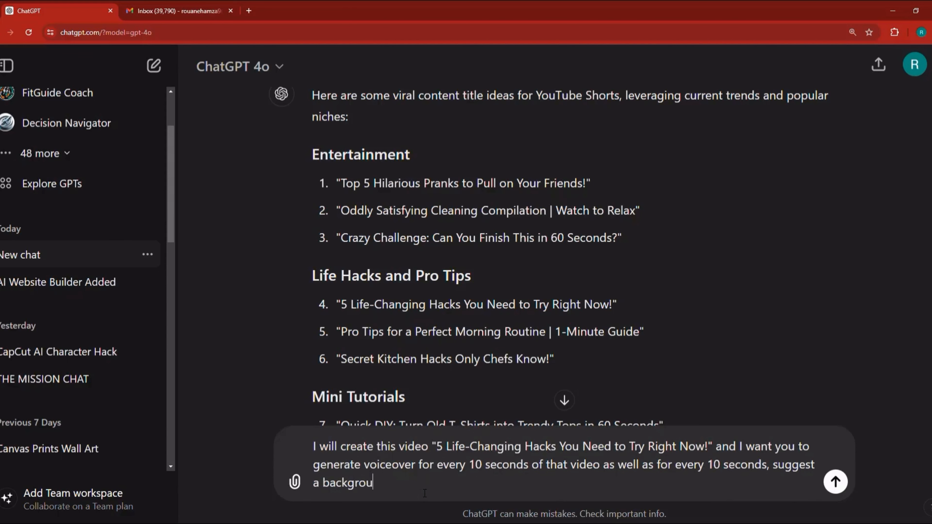
{"action": "type", "text": "d s"}
{"action": "key", "text": "BackSpace"}
{"action": "key", "text": "BackSpace"}
{"action": "key", "text": "BackSpace"}
{"action": "key", "text": "BackSpace"}
{"action": "type", "text": "und"}
{"action": "key", "text": "BackSpace"}
{"action": "key", "text": "BackSpace"}
{"action": "key", "text": "BackSpace"}
{"action": "type", "text": "und scene to put in the background."}
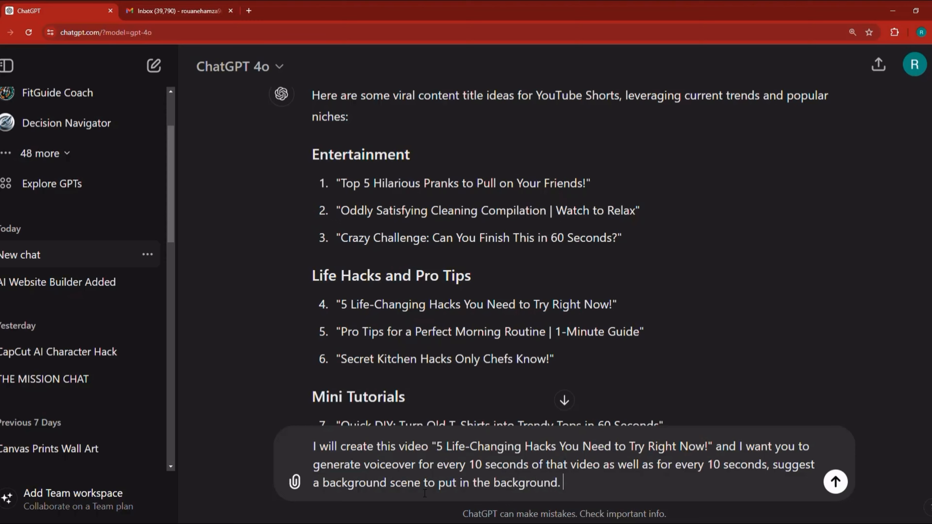
{"action": "key", "text": "Return"}
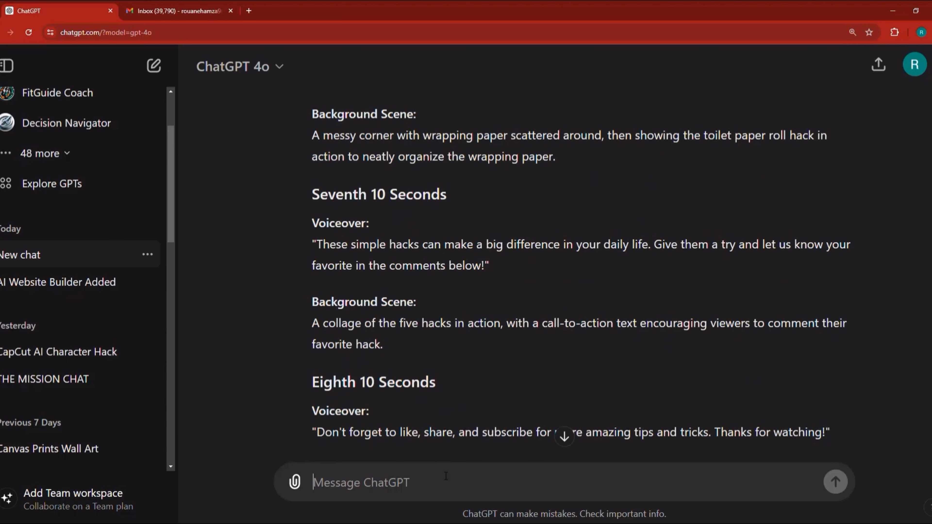
Write a follow-up message reading "MAKE SURE TO ONLY talk about the 5 hacks, and of course cta to get people to".
{"action": "type", "text": "MA"}
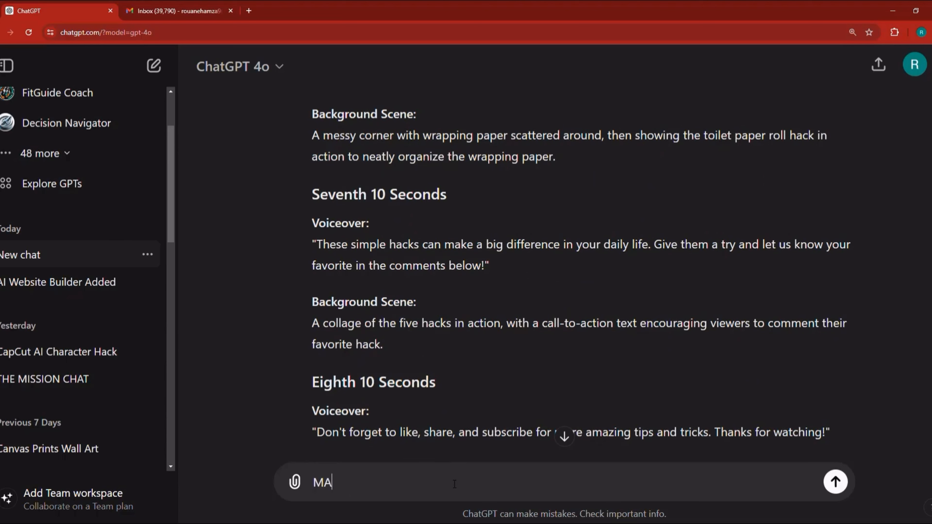
{"action": "type", "text": "KE SURE TO O"}
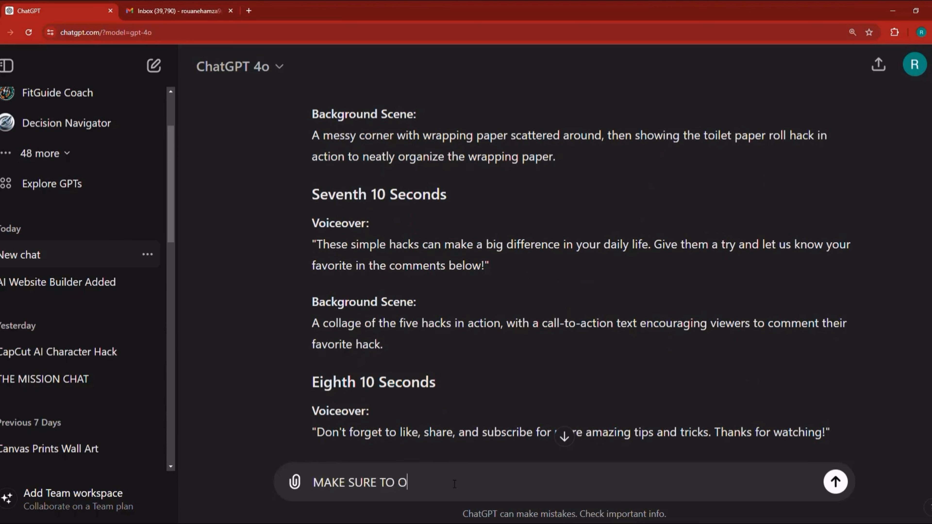
{"action": "type", "text": "NLY talk about the h"}
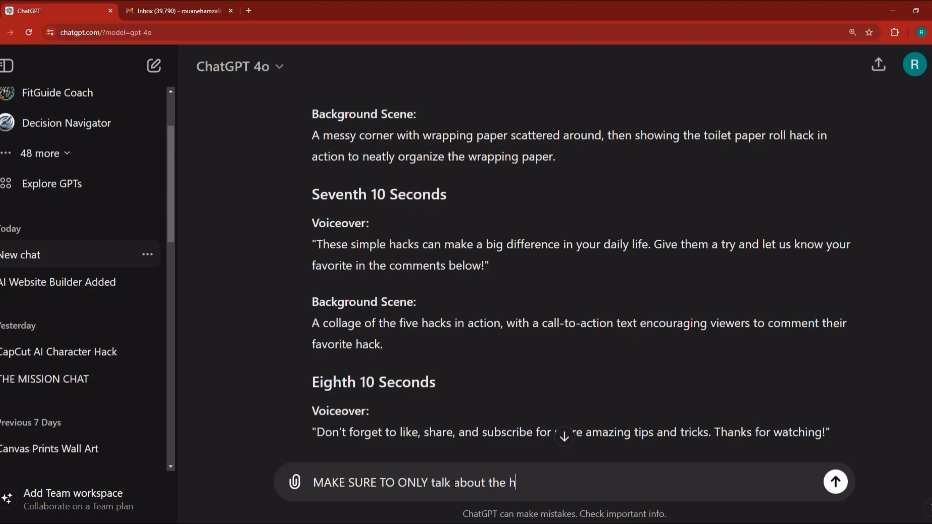
{"action": "type", "text": "ack"}
{"action": "key", "text": "BackSpace"}
{"action": "key", "text": "BackSpace"}
{"action": "key", "text": "BackSpace"}
{"action": "type", "text": "5 hacks, and of cours"}
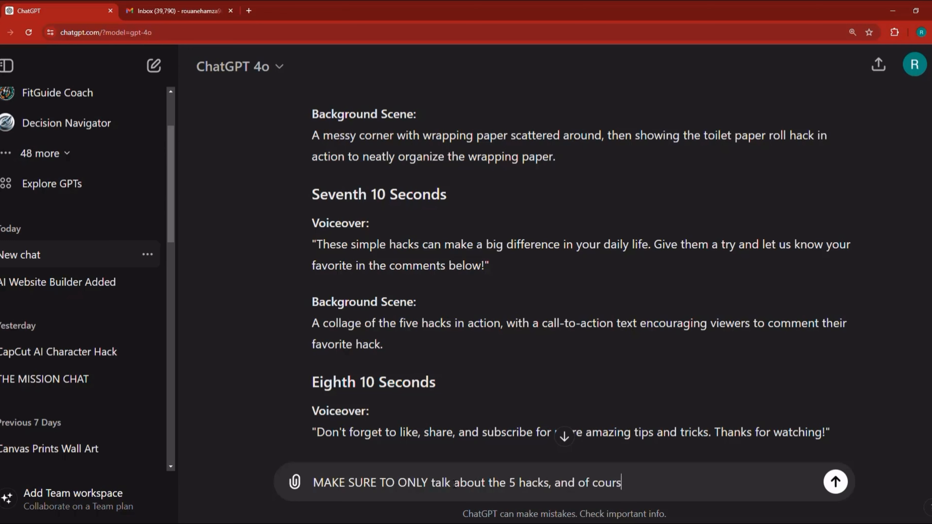
{"action": "type", "text": "e cta for "}
{"action": "type", "text": "to get people to "}
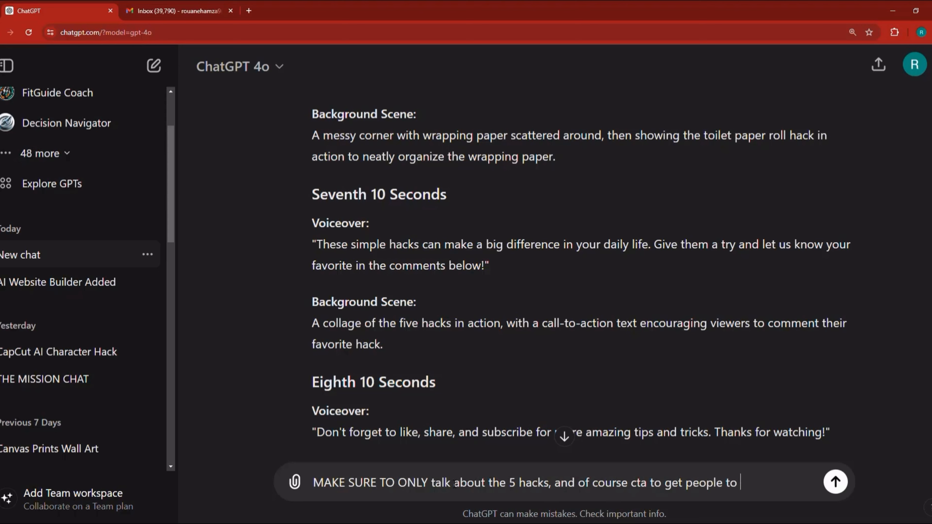
Complete the follow-up with "subscribe. But keep the voiceover short, this is a short video under 45 seconds." and send it.
{"action": "type", "text": "subscribe. But keep the voice"}
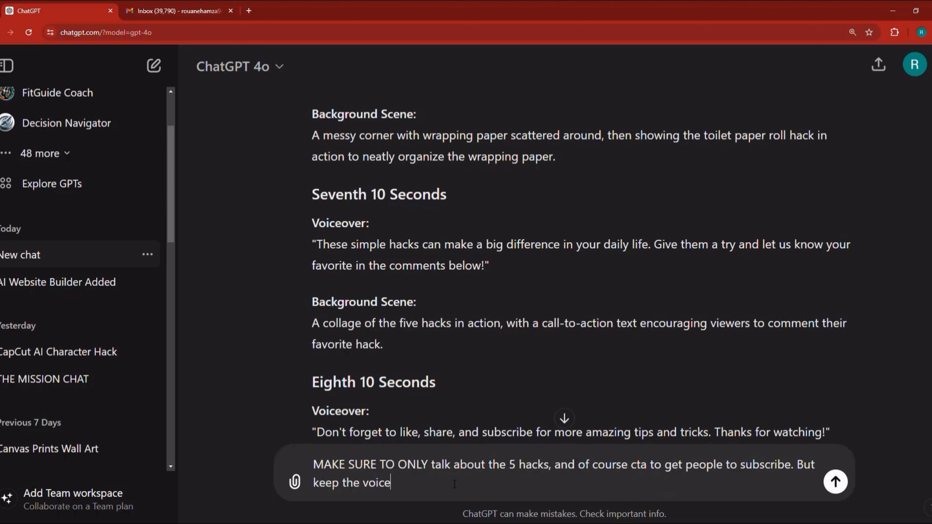
{"action": "type", "text": "over short, this is a "}
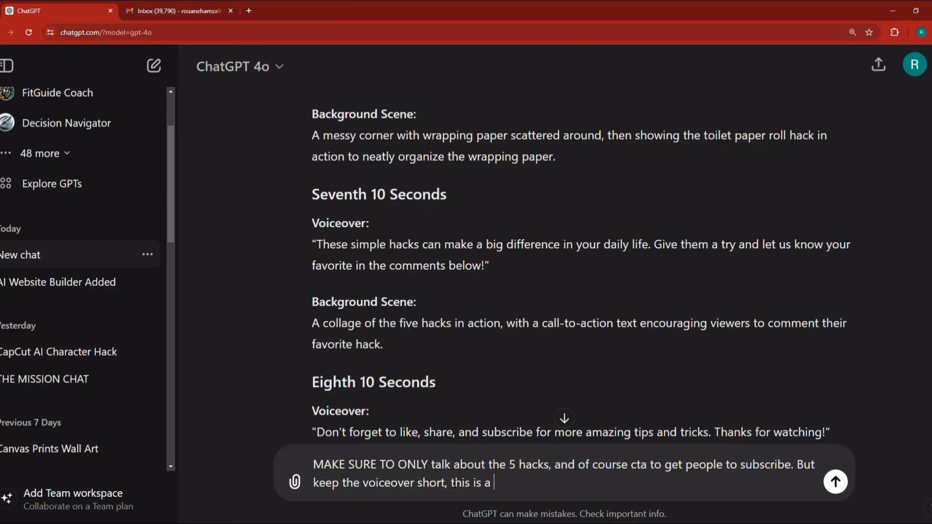
{"action": "type", "text": "short video unde"}
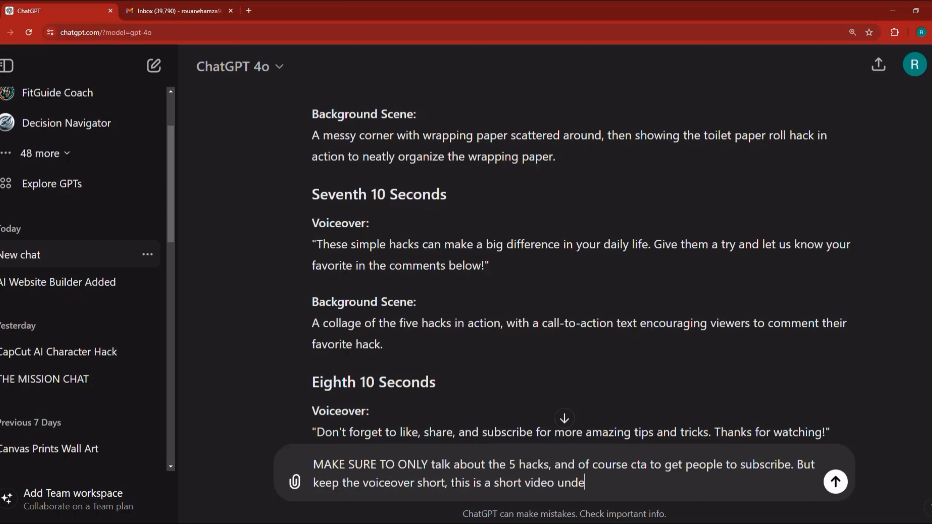
{"action": "type", "text": "r 45 seconds."}
{"action": "key", "text": "Return"}
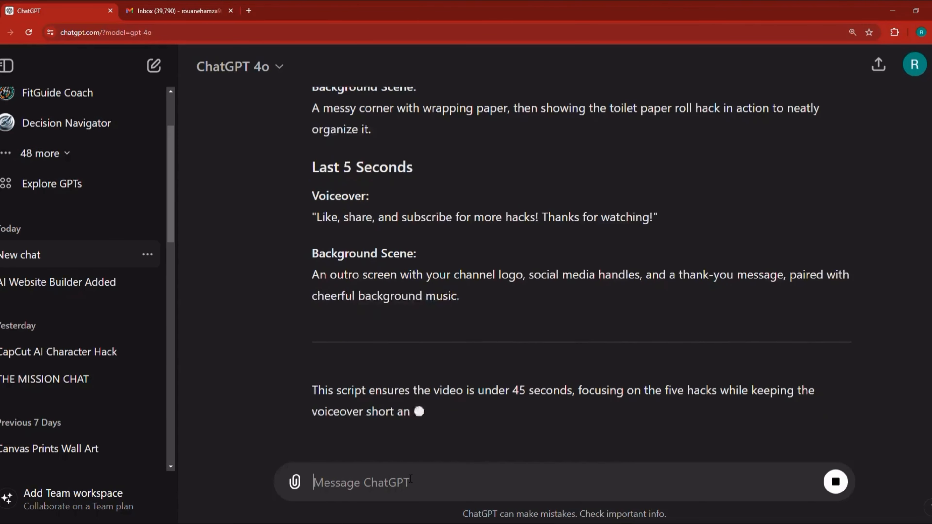
Write a message beginning "ASSEMBLE all of the voiceovers in one paragraph, and as far as the background scenes, put them".
{"action": "type", "text": "ASSEMB"}
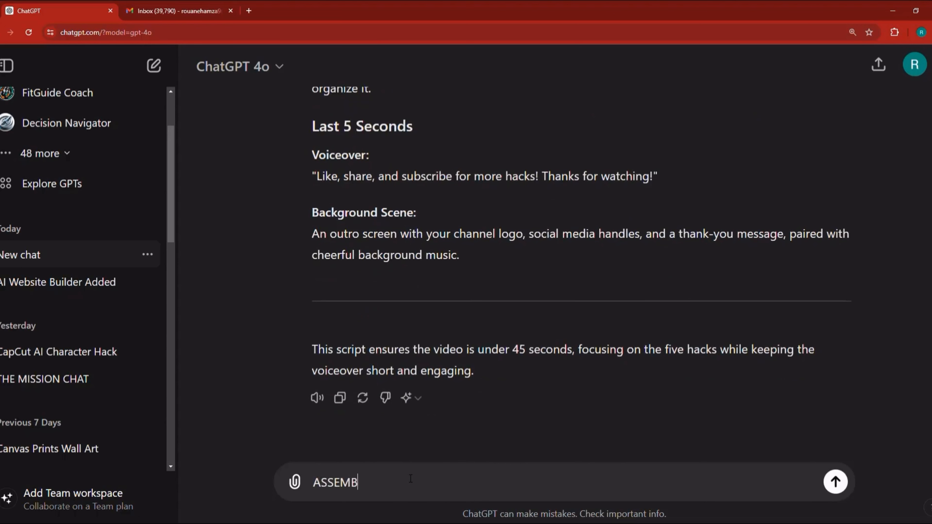
{"action": "type", "text": "LE all of the voiceovr"}
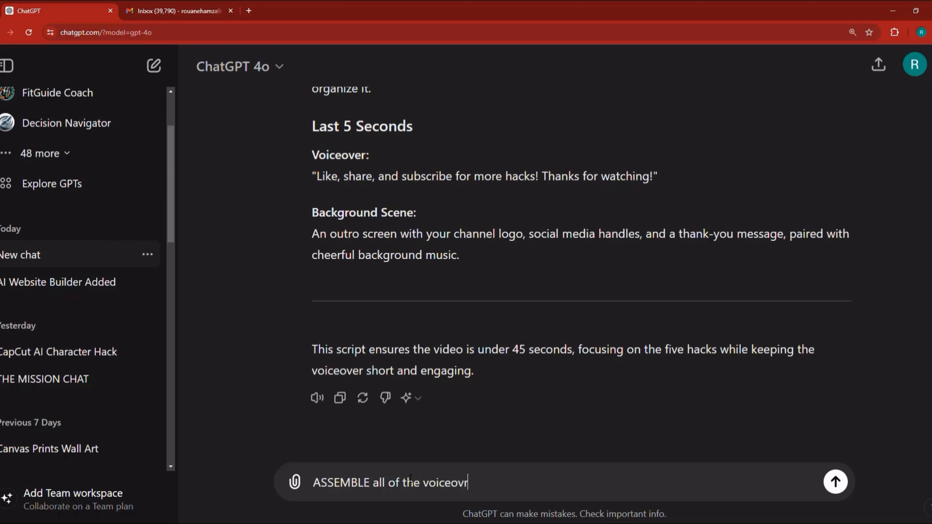
{"action": "key", "text": "BackSpace"}
{"action": "type", "text": "ee"}
{"action": "type", "text": "s in one paragrap"}
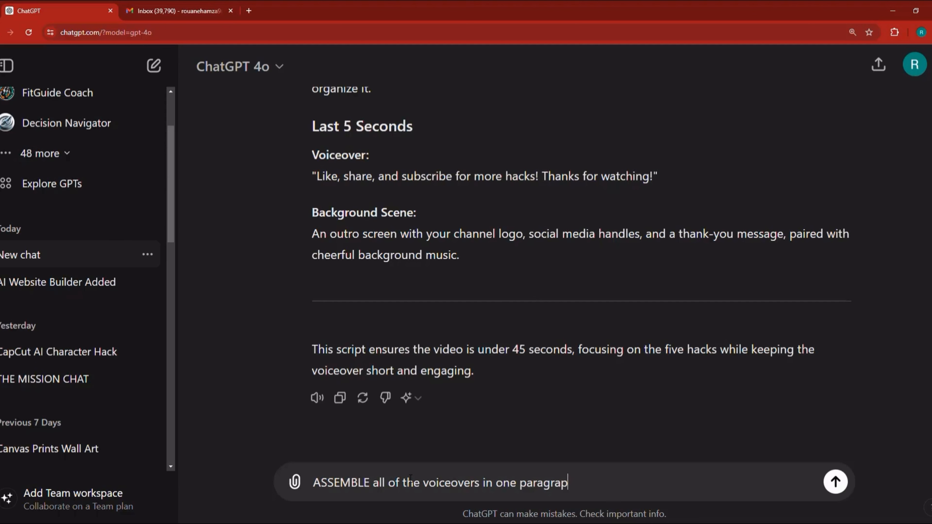
{"action": "type", "text": "h, and as far as the backg"}
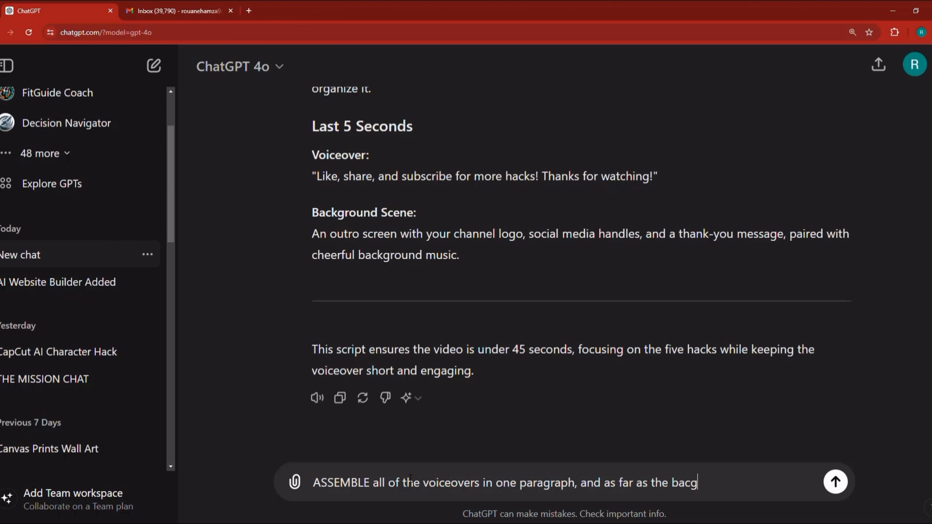
{"action": "key", "text": "BackSpace"}
{"action": "type", "text": "r"}
{"action": "key", "text": "BackSpace"}
{"action": "type", "text": "ground scenes, put them a"}
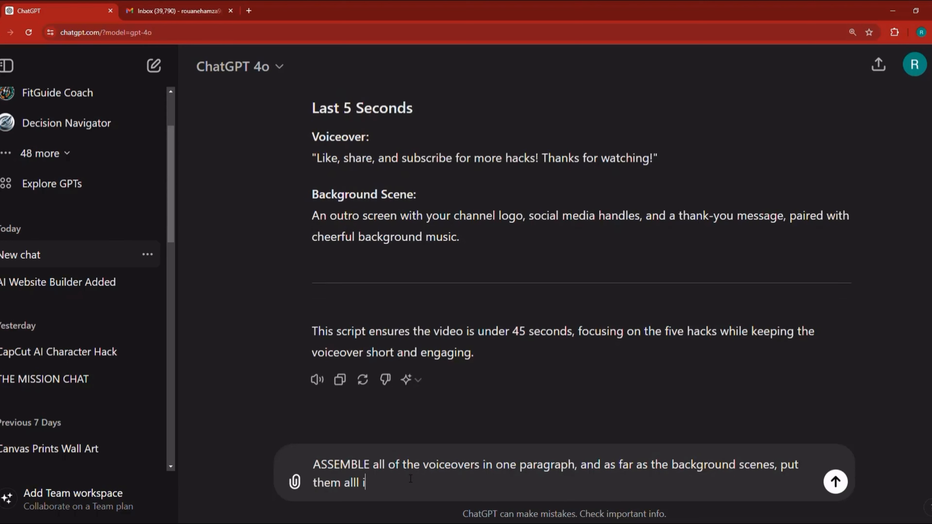
Complete the message with "all in bullets, but shorten them to barely 4 words each" and send it.
{"action": "type", "text": "ll in bullets, b"}
{"action": "type", "text": "ue t"}
{"action": "type", "text": "t sh"}
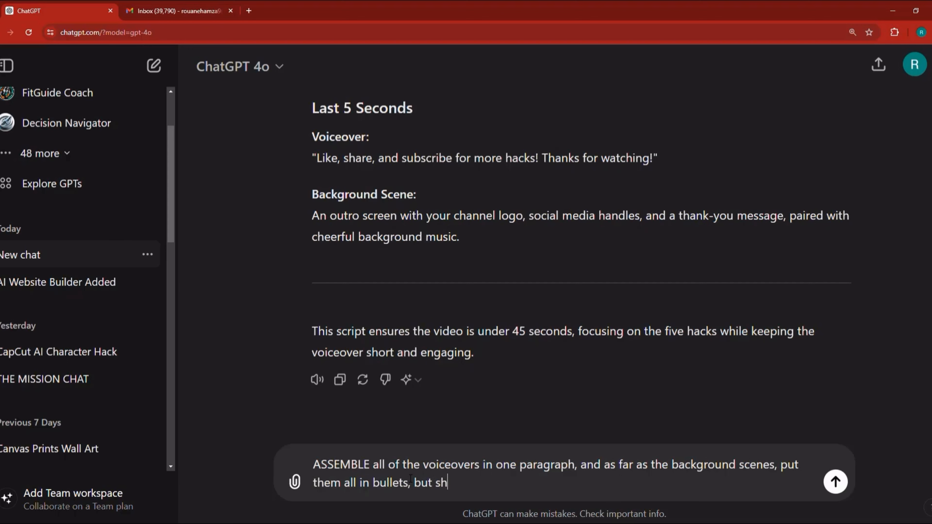
{"action": "type", "text": "orten them to ba"}
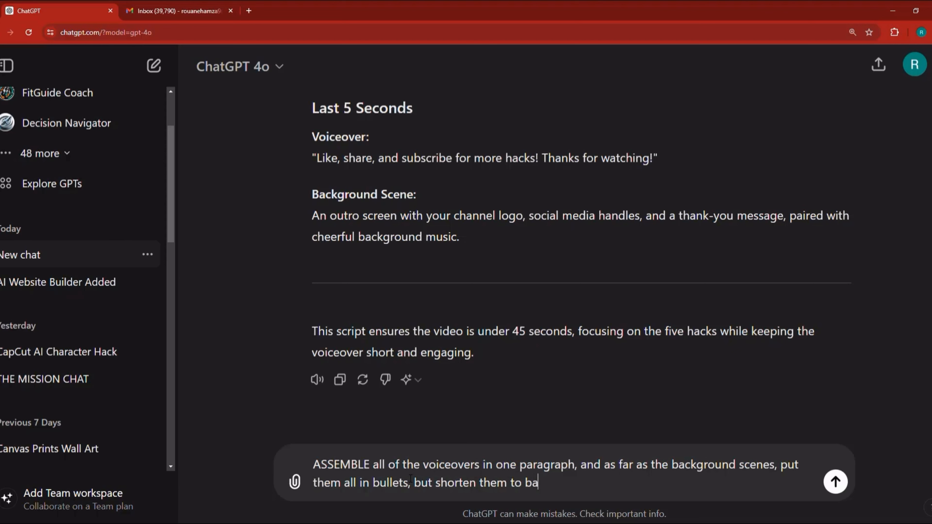
{"action": "type", "text": "rely 4 words each"}
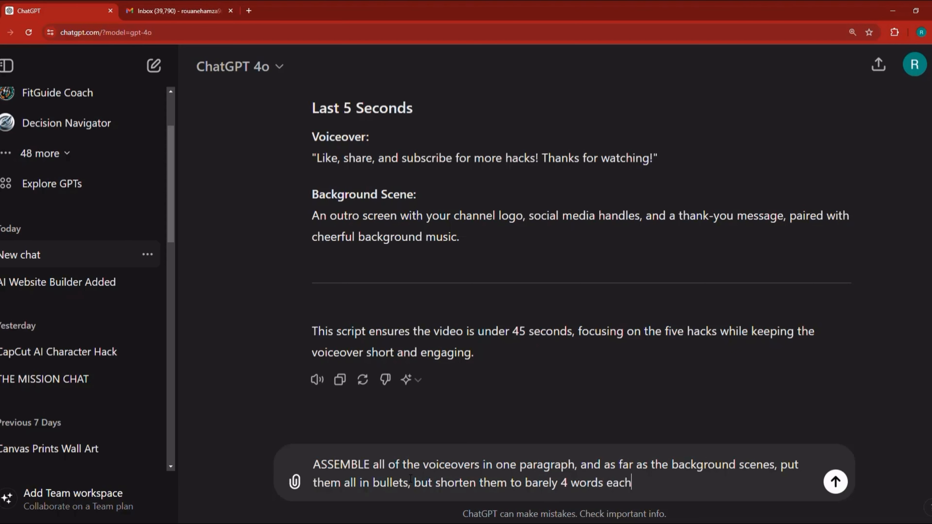
{"action": "key", "text": "Return"}
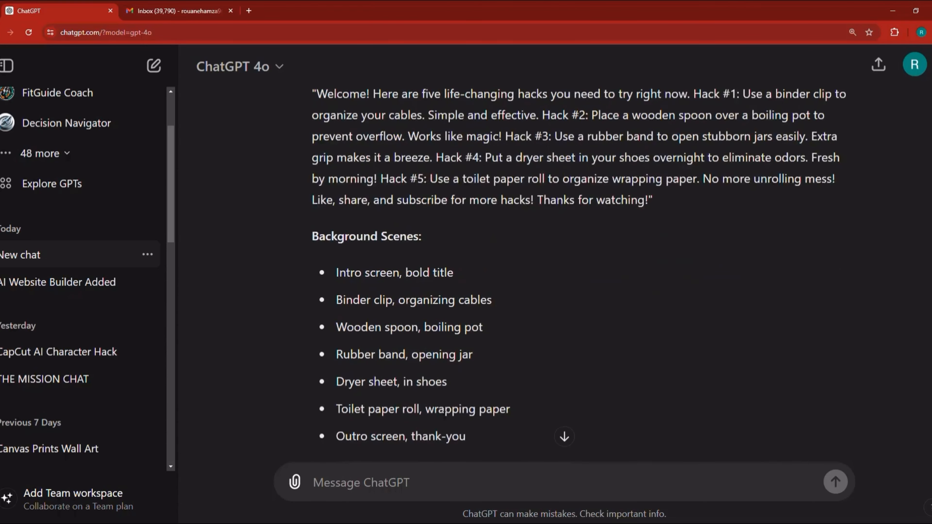
{"action": "scroll", "coordinate": [441, 415], "scroll_direction": "up", "scroll_amount": 3}
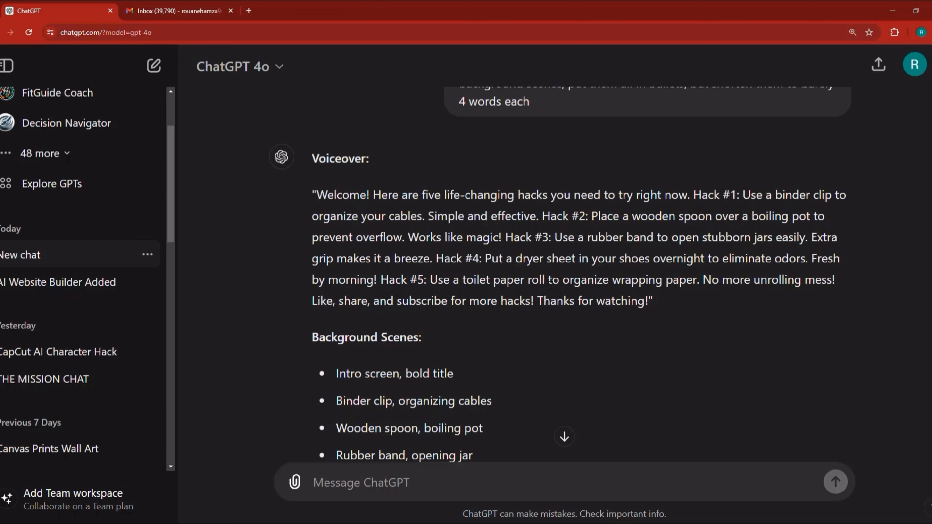
{"action": "scroll", "coordinate": [556, 279], "scroll_direction": "down", "scroll_amount": 5}
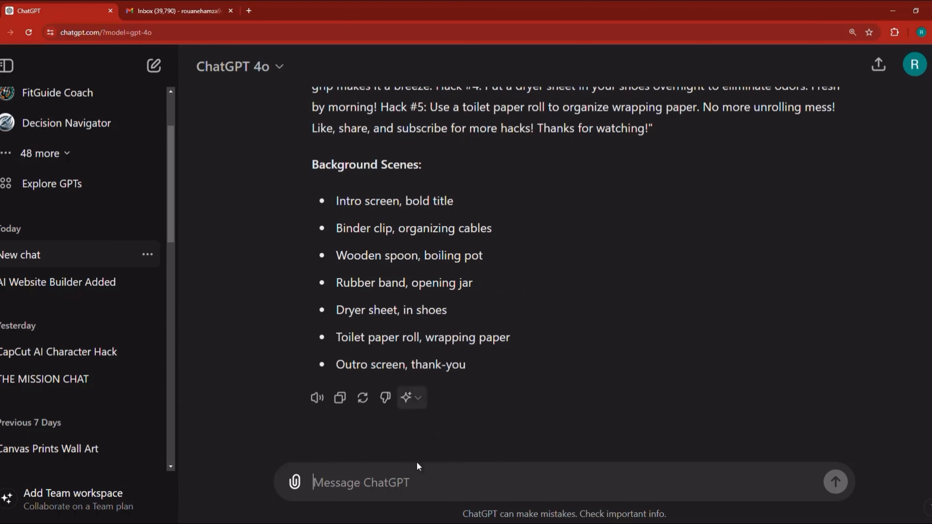
{"action": "left_click", "coordinate": [398, 488]}
{"action": "type", "text": "as "}
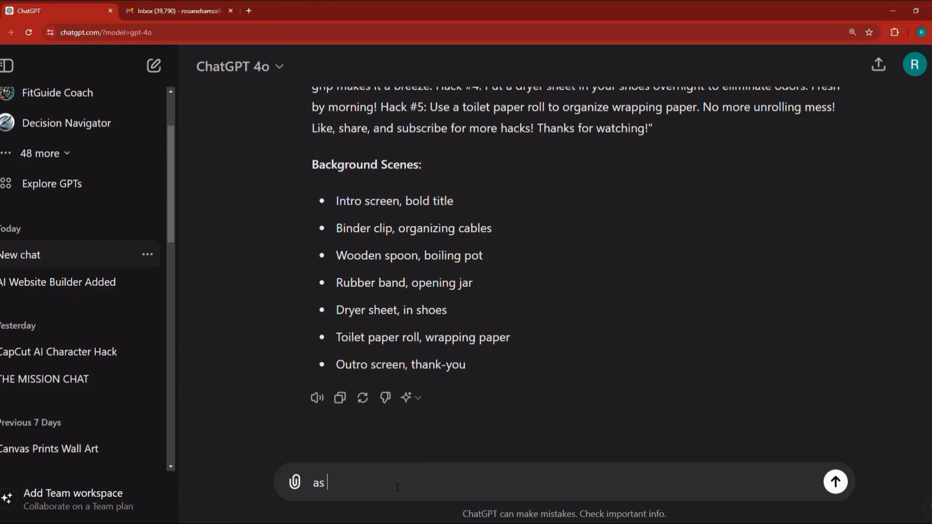
{"action": "type", "text": "far a s"}
{"action": "key", "text": "BackSpace"}
{"action": "key", "text": "BackSpace"}
{"action": "key", "text": "BackSpace"}
{"action": "key", "text": "BackSpace"}
{"action": "key", "text": "BackSpace"}
{"action": "key", "text": "BackSpace"}
{"action": "key", "text": "BackSpace"}
{"action": "key", "text": "BackSpace"}
{"action": "key", "text": "BackSpace"}
{"action": "key", "text": "BackSpace"}
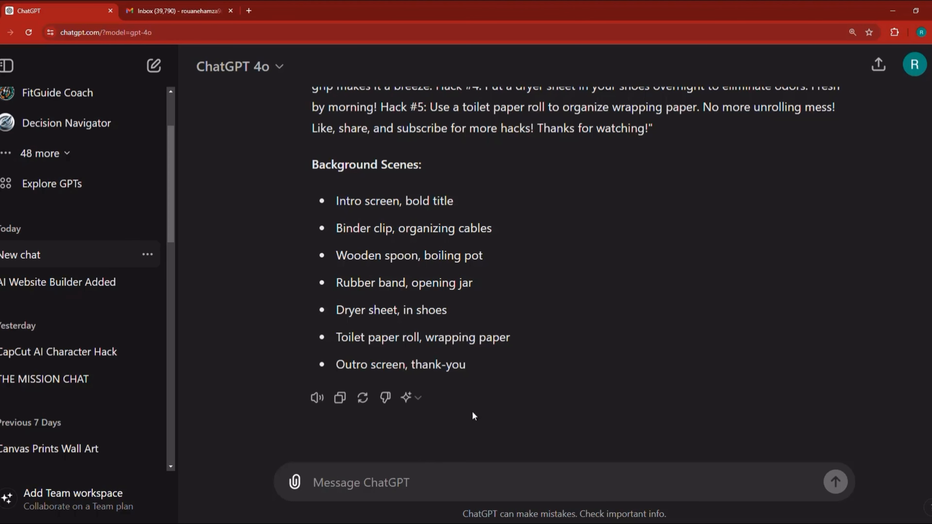
Copy the full voiceover paragraph from the latest ChatGPT reply.
{"action": "scroll", "coordinate": [690, 281], "scroll_direction": "up", "scroll_amount": 4}
{"action": "triple_click", "coordinate": [579, 242]}
{"action": "key", "text": "ctrl+c"}
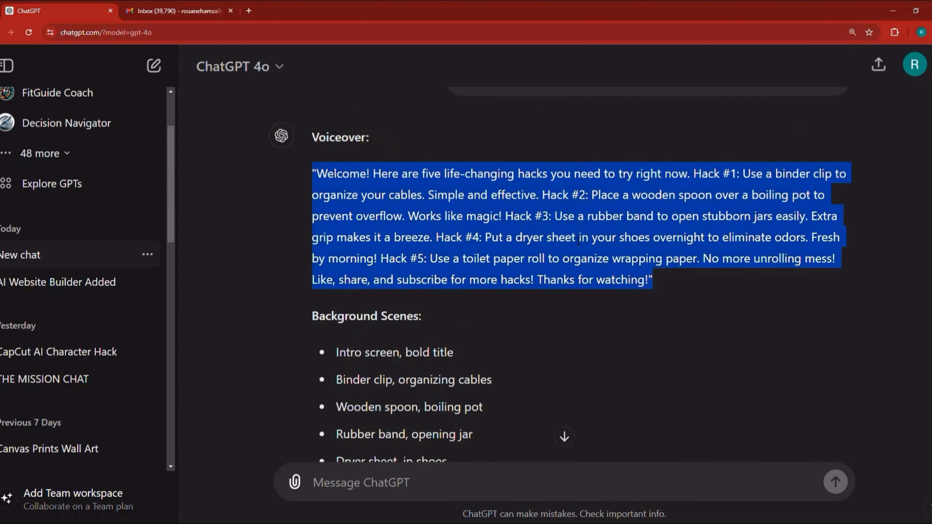
{"action": "right_click", "coordinate": [578, 241]}
{"action": "left_click", "coordinate": [594, 253]}
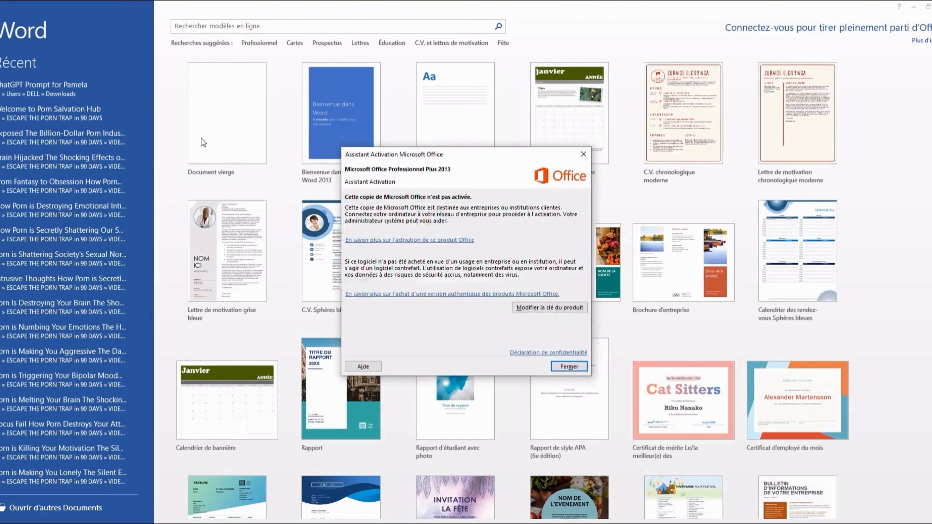
Switch to Word, dismiss the activation notice, and paste the copied voiceover into a new blank document.
{"action": "left_click", "coordinate": [583, 154]}
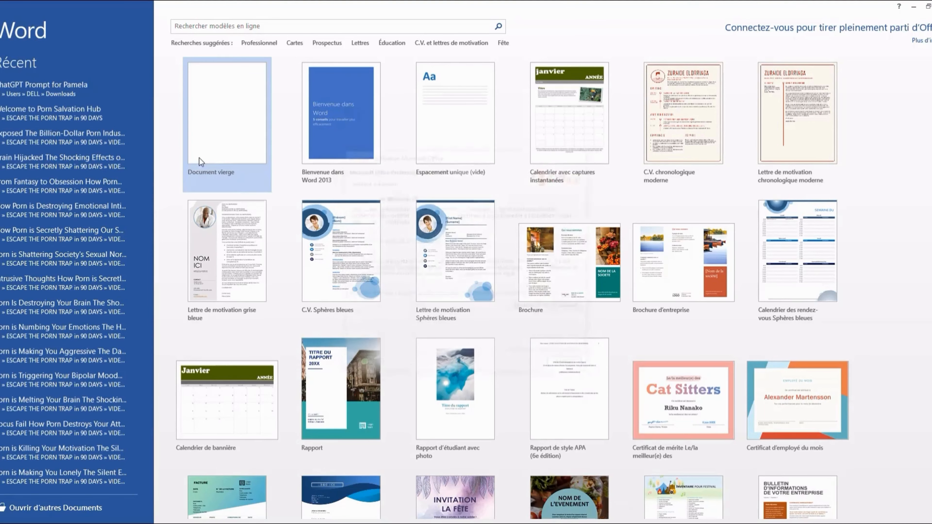
{"action": "left_click", "coordinate": [227, 130]}
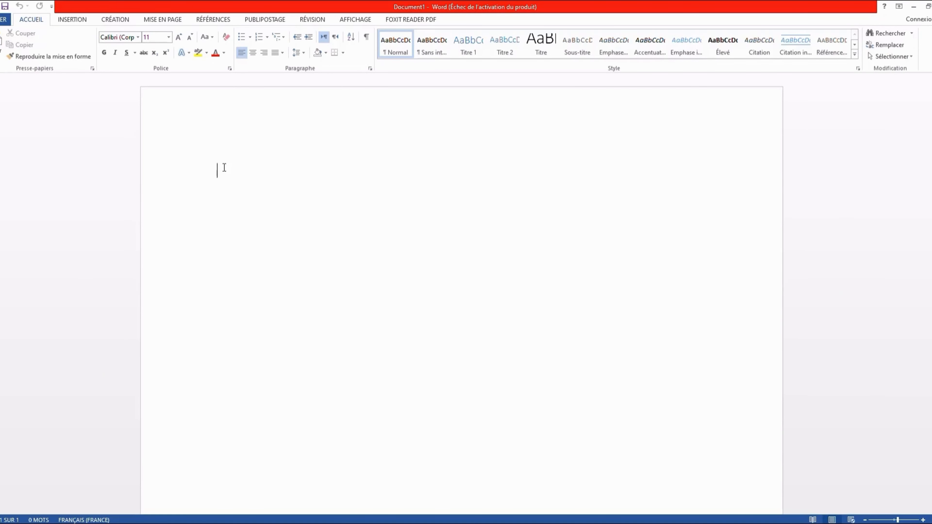
{"action": "right_click", "coordinate": [224, 167]}
{"action": "left_click", "coordinate": [244, 211]}
Remove the "#" sign before each of the five hack numbers in the voiceover text.
{"action": "left_click", "coordinate": [556, 190]}
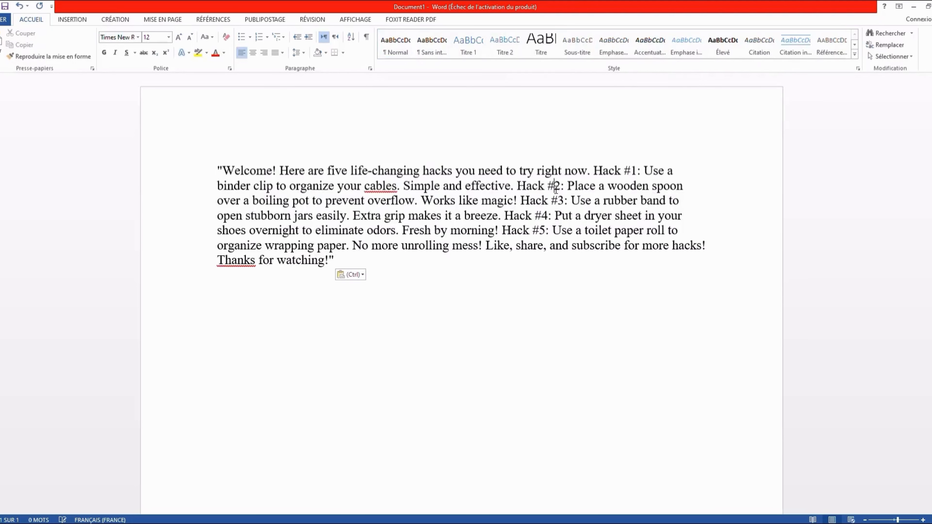
{"action": "key", "text": "BackSpace"}
{"action": "left_click", "coordinate": [540, 200]}
{"action": "key", "text": "BackSpace"}
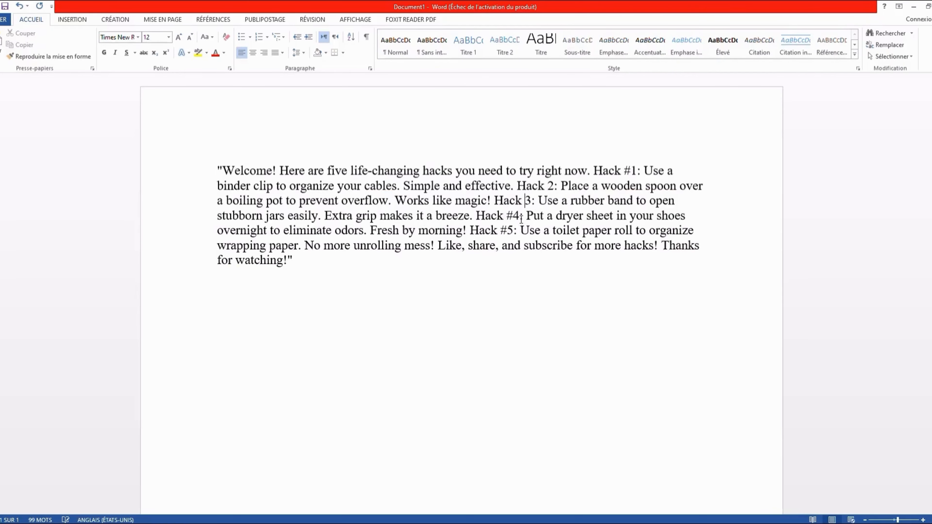
{"action": "left_click", "coordinate": [514, 216]}
{"action": "key", "text": "BackSpace"}
{"action": "left_click", "coordinate": [506, 231]}
{"action": "key", "text": "BackSpace"}
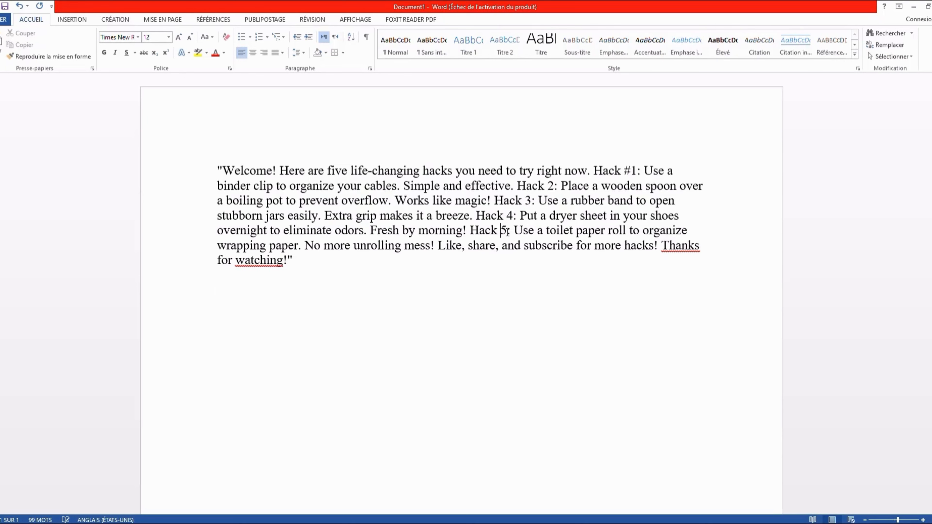
{"action": "left_click", "coordinate": [632, 171]}
{"action": "key", "text": "BackSpace"}
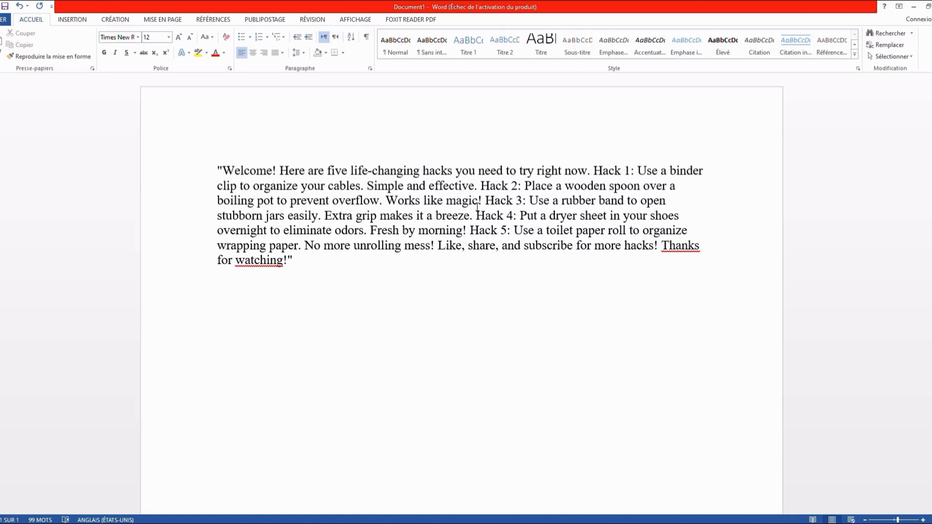
Switch to CapCut and create a new project.
{"action": "left_click", "coordinate": [402, 523]}
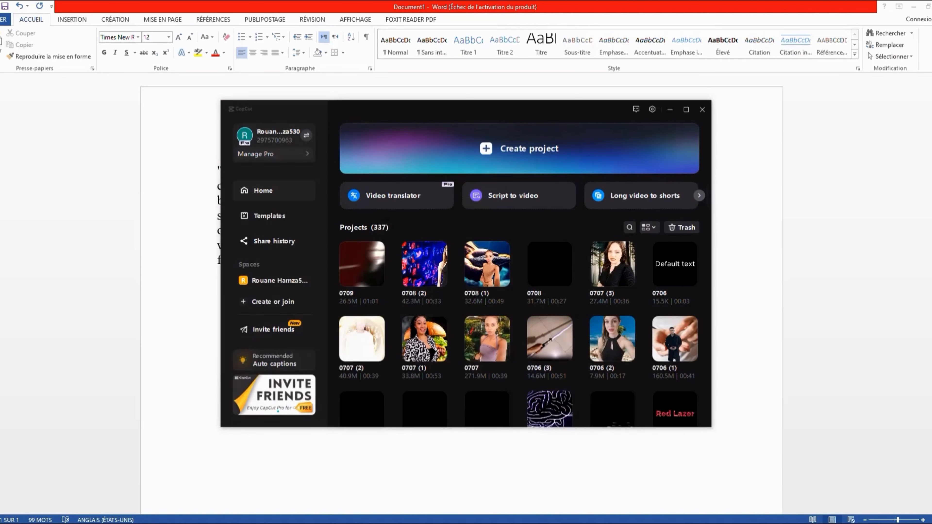
{"action": "left_click", "coordinate": [455, 135]}
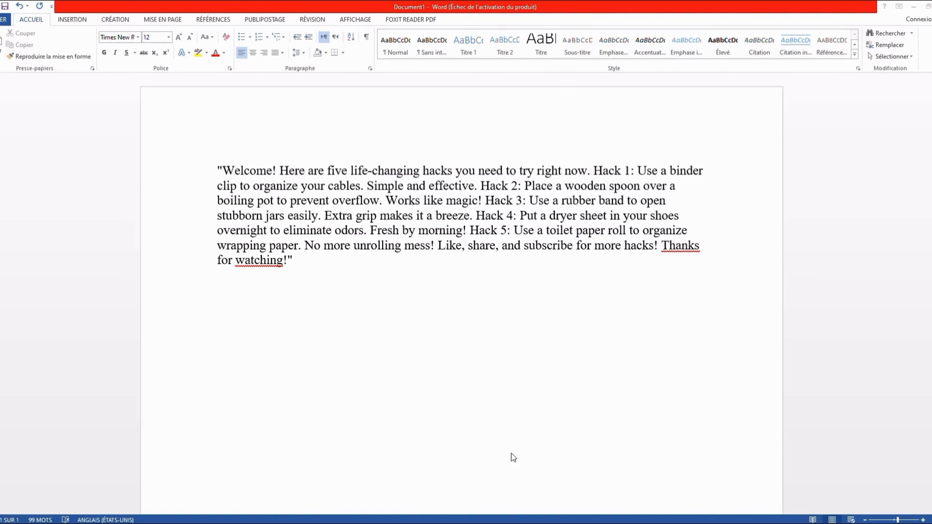
Switch to the browser, open leonardo.ai in a new tab and launch its web app.
{"action": "left_click", "coordinate": [389, 523]}
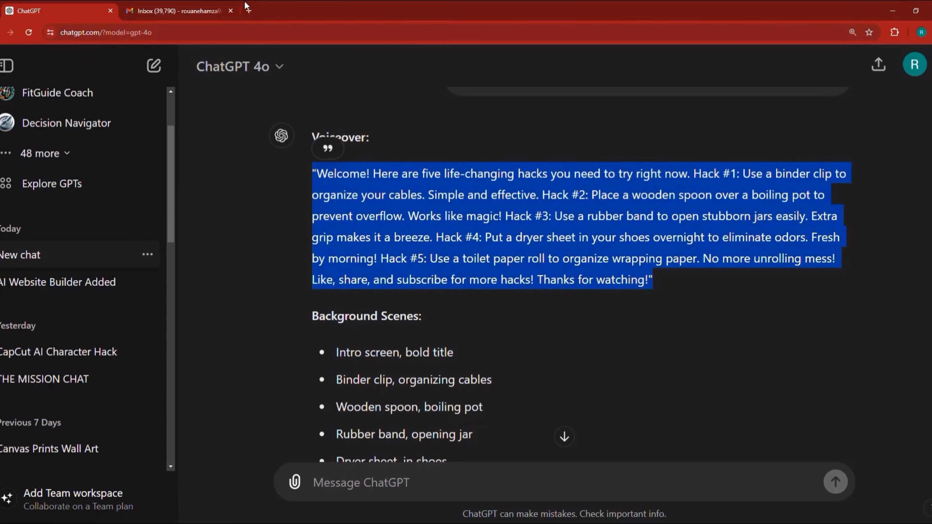
{"action": "left_click", "coordinate": [250, 10]}
{"action": "type", "text": "leo"}
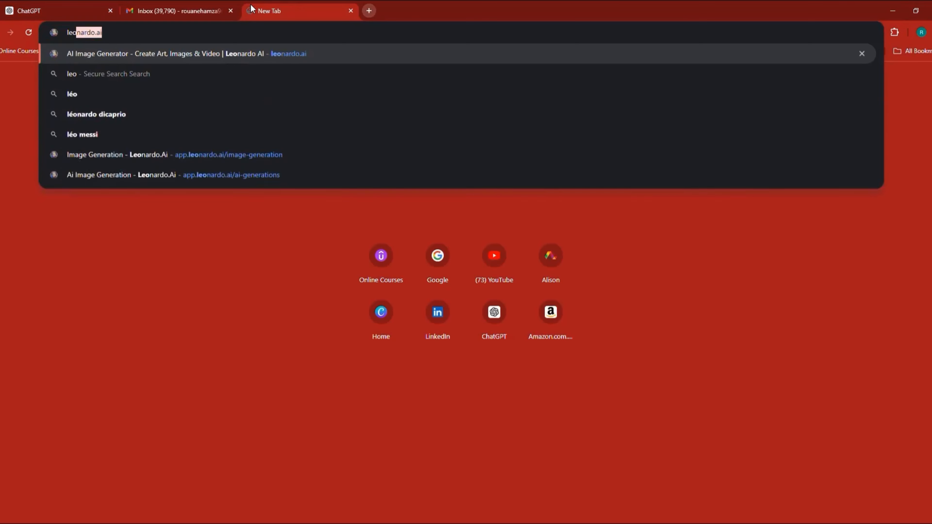
{"action": "key", "text": "Return"}
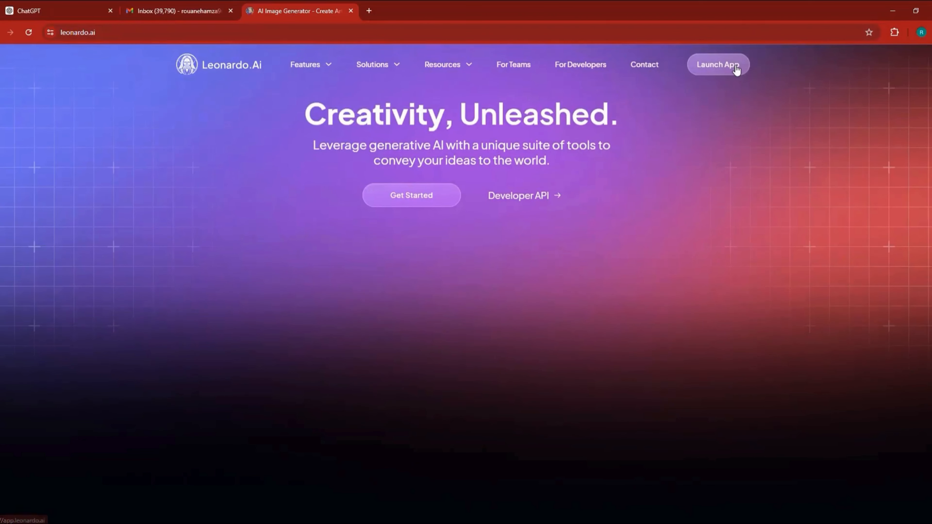
{"action": "left_click", "coordinate": [736, 69]}
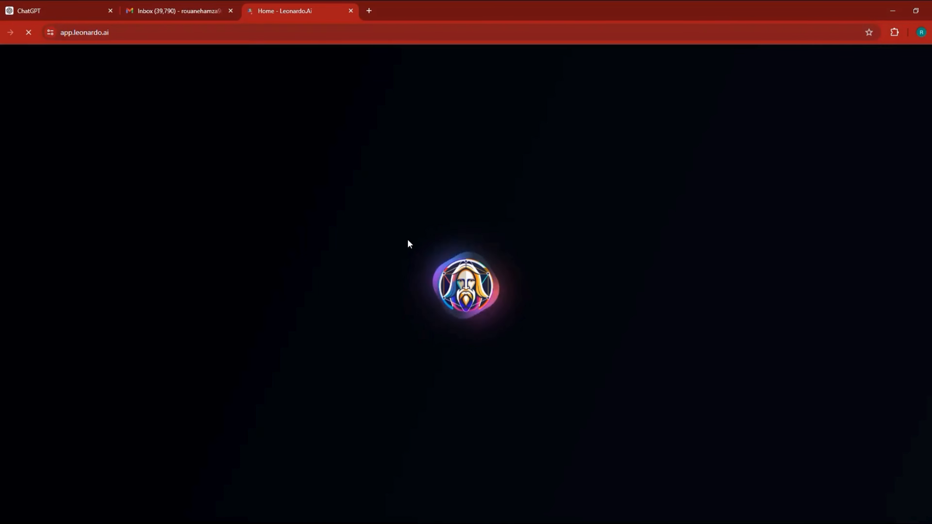
{"action": "left_click", "coordinate": [59, 10]}
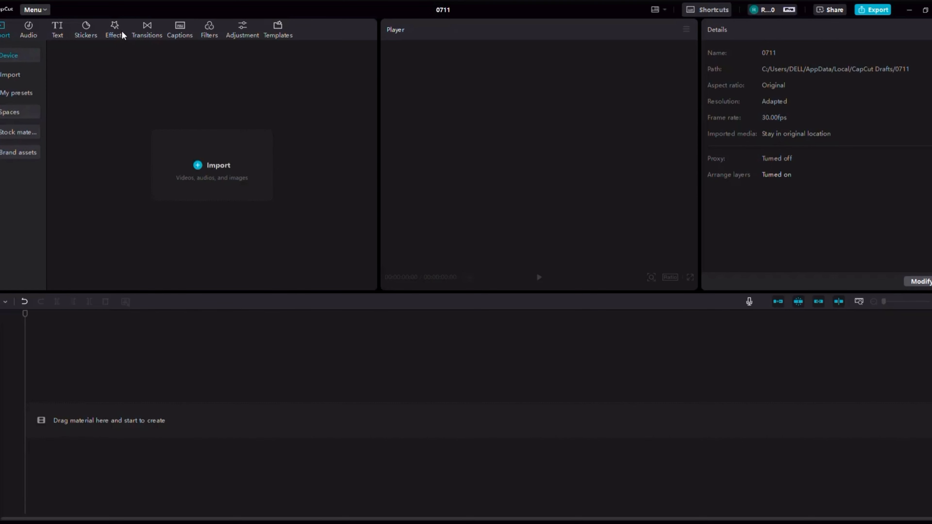
Add a default text clip at the start of the timeline in the new CapCut project.
{"action": "left_click", "coordinate": [57, 35]}
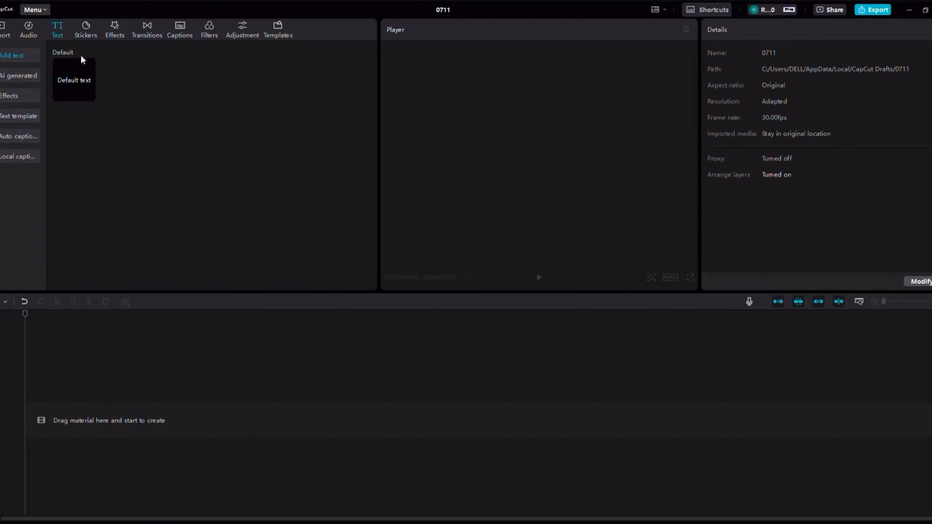
{"action": "left_click_drag", "start_coordinate": [78, 79], "coordinate": [90, 423]}
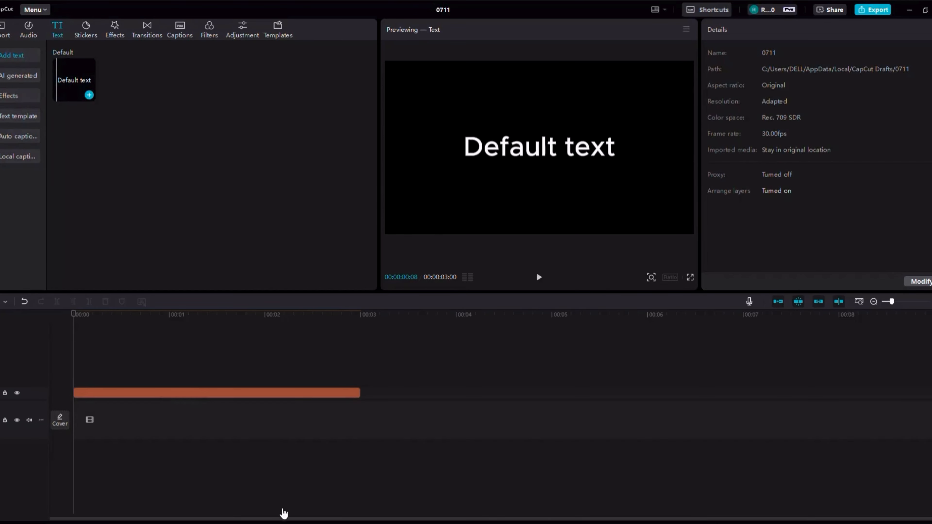
Switch to Word and delete the closing and opening quotation marks around the voiceover text.
{"action": "left_click", "coordinate": [288, 523]}
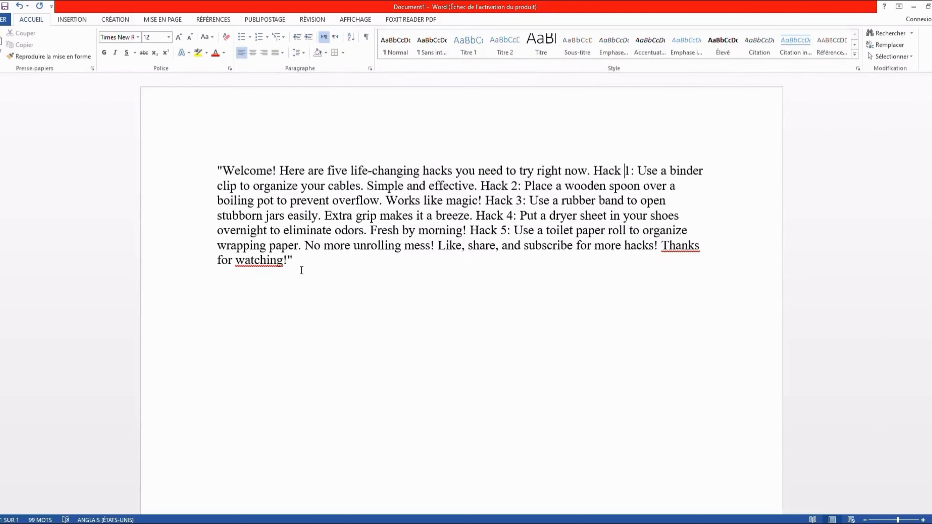
{"action": "left_click", "coordinate": [295, 263]}
{"action": "key", "text": "BackSpace"}
{"action": "left_click", "coordinate": [223, 170]}
{"action": "key", "text": "BackSpace"}
Select the entire voiceover paragraph, from "Welcome!" to "Thanks for watching!", and copy it.
{"action": "left_click", "coordinate": [277, 200]}
{"action": "key", "text": "ctrl+a"}
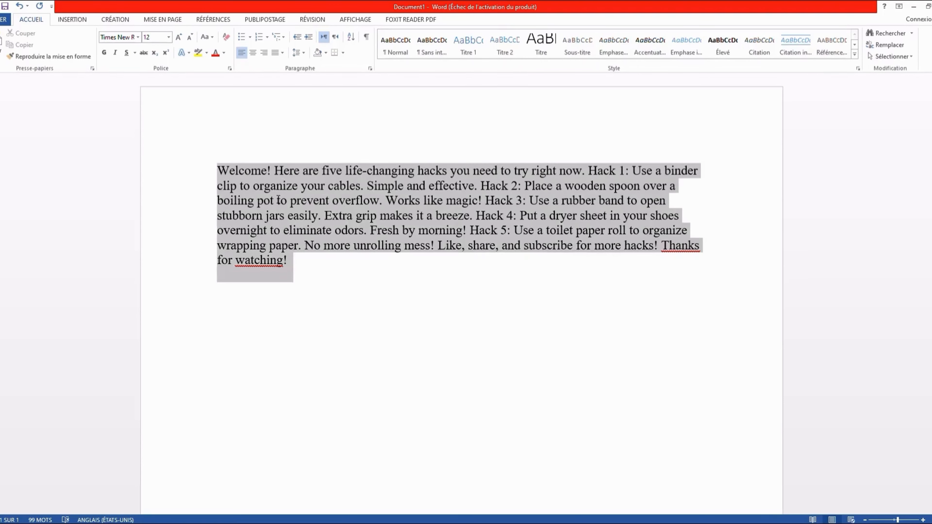
{"action": "right_click", "coordinate": [277, 201]}
{"action": "key", "text": "Escape"}
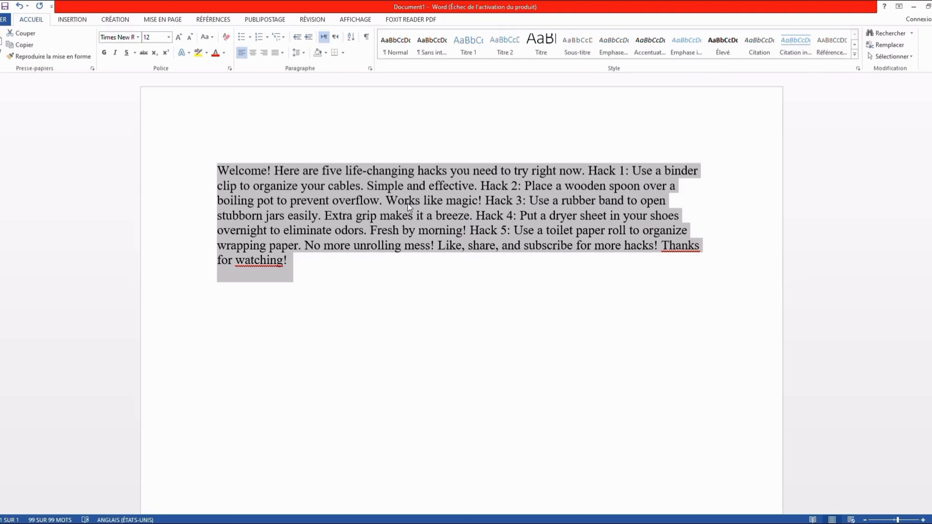
{"action": "left_click_drag", "start_coordinate": [386, 202], "coordinate": [221, 173]}
{"action": "left_click", "coordinate": [311, 266]}
{"action": "left_click_drag", "start_coordinate": [311, 266], "coordinate": [225, 171]}
{"action": "right_click", "coordinate": [263, 183]}
{"action": "left_click", "coordinate": [300, 206]}
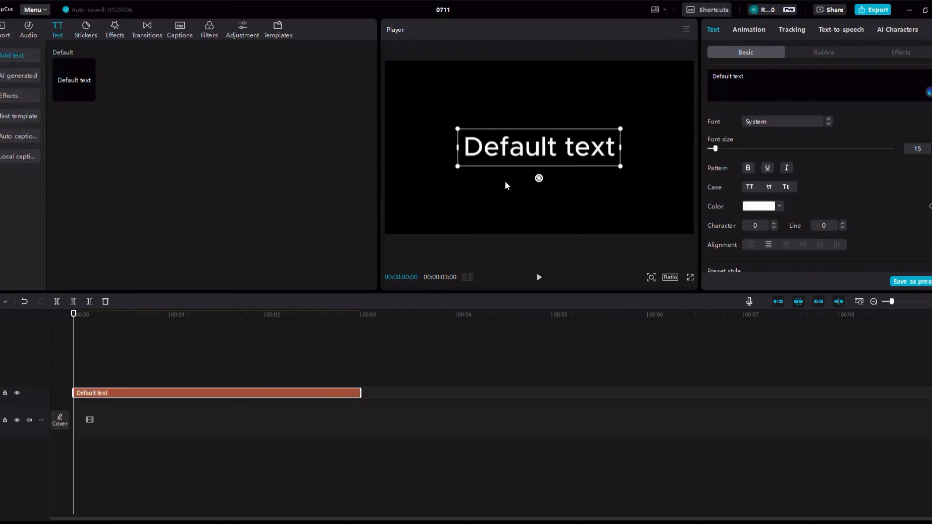
Switch to CapCut and extend the default text clip on the timeline to about 6 seconds.
{"action": "left_click_drag", "start_coordinate": [360, 392], "coordinate": [642, 394]}
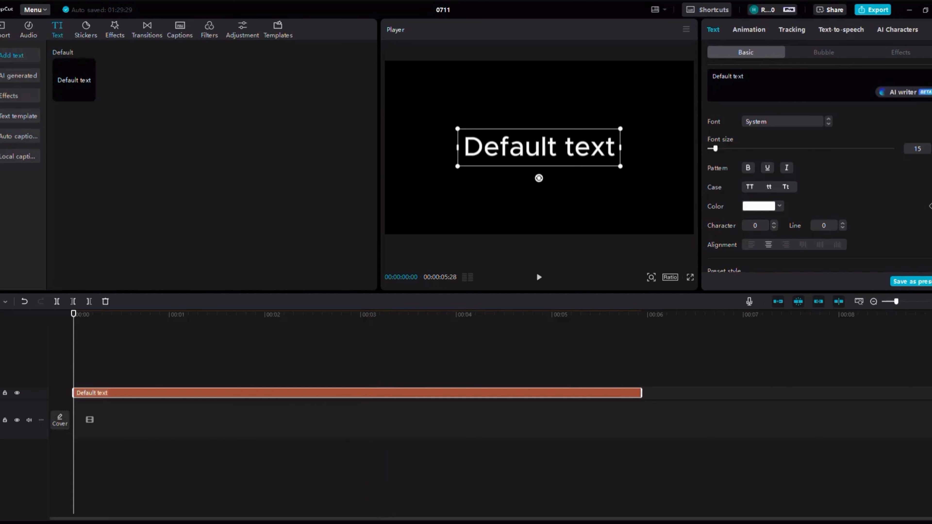
Replace the default text in the text clip with the copied voiceover paragraph.
{"action": "triple_click", "coordinate": [738, 76]}
{"action": "key", "text": "BackSpace"}
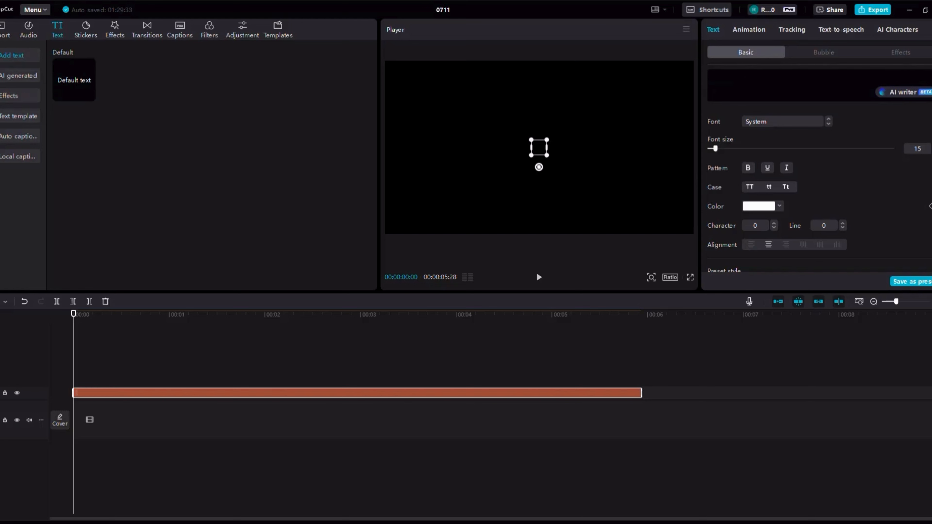
{"action": "key", "text": "ctrl+v"}
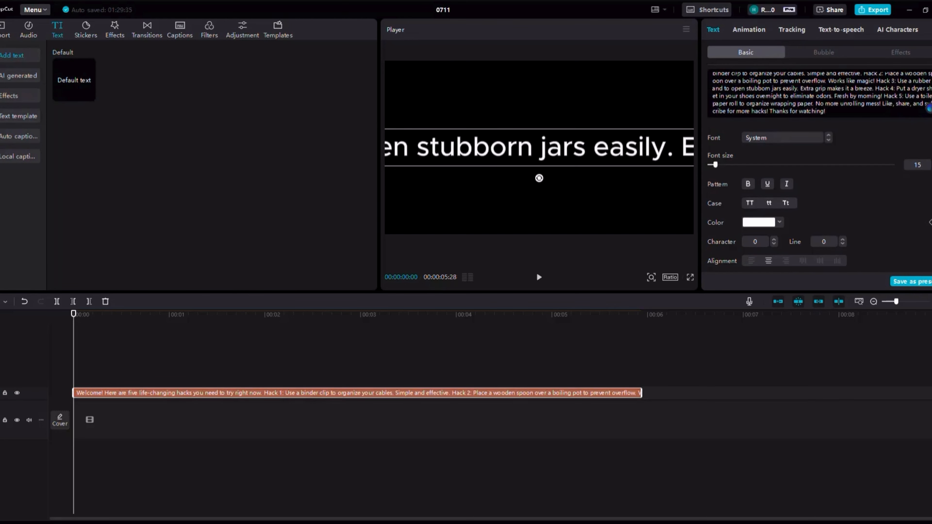
Browse the AI characters for the text clip and select the phone-holding Dom character in the white T-shirt.
{"action": "left_click", "coordinate": [903, 32]}
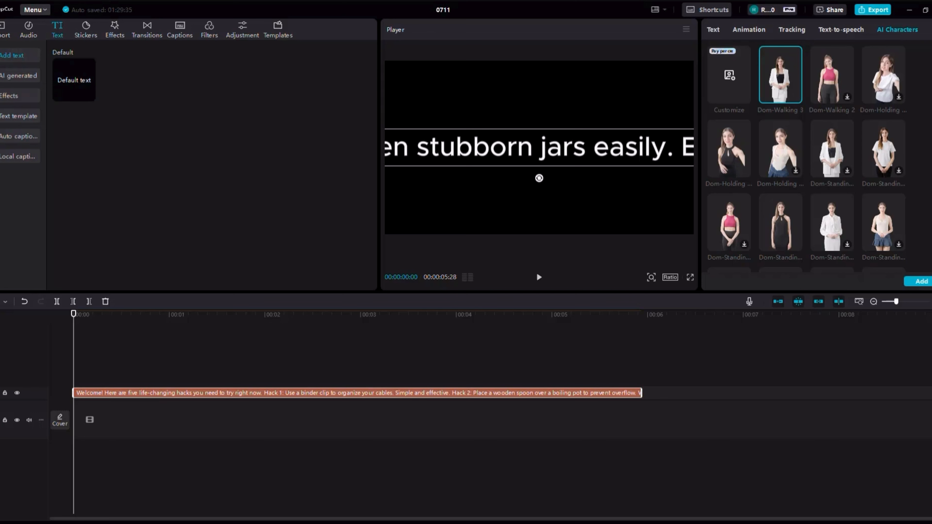
{"action": "scroll", "coordinate": [806, 158], "scroll_direction": "down", "scroll_amount": 15}
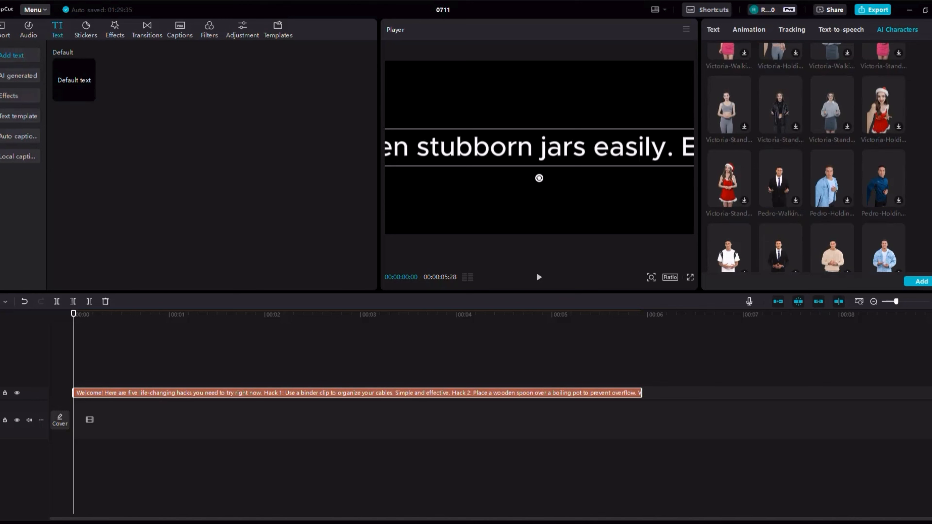
{"action": "scroll", "coordinate": [806, 157], "scroll_direction": "down", "scroll_amount": 5}
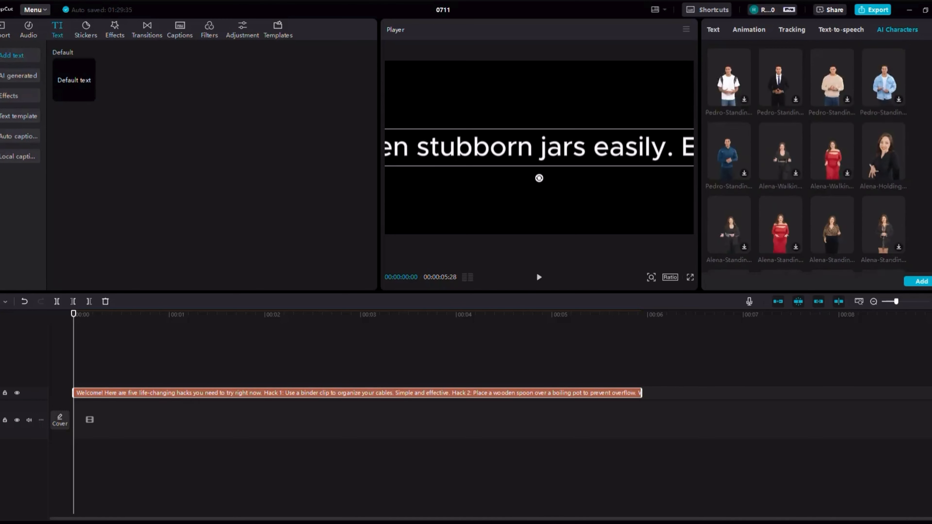
{"action": "scroll", "coordinate": [807, 158], "scroll_direction": "down", "scroll_amount": 3}
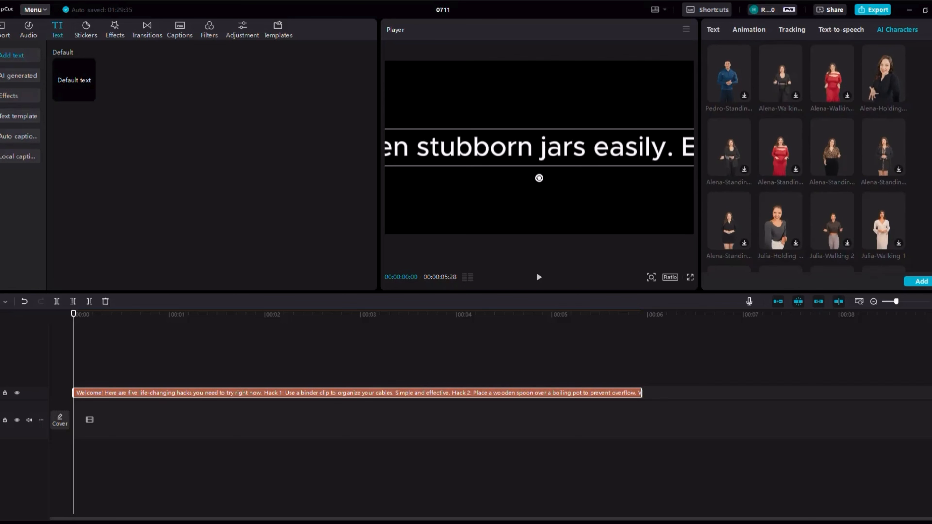
{"action": "scroll", "coordinate": [807, 157], "scroll_direction": "down", "scroll_amount": 3}
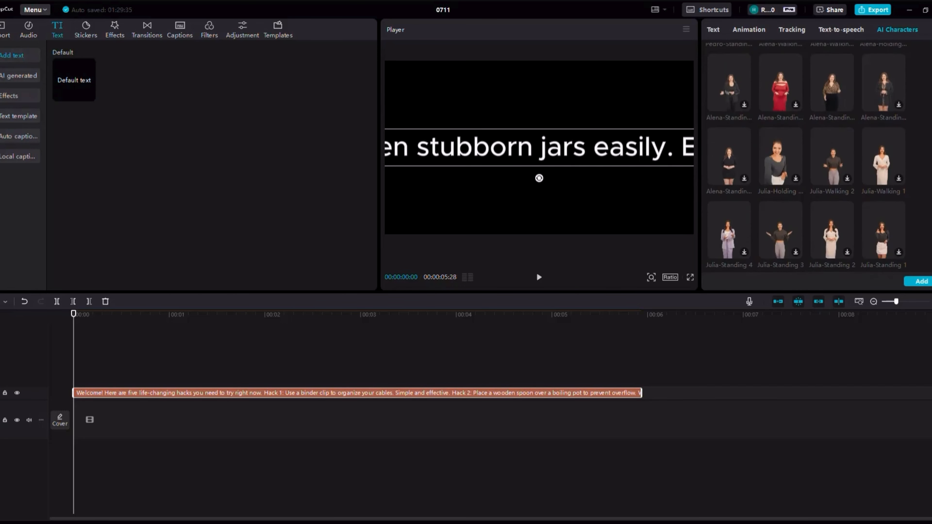
{"action": "scroll", "coordinate": [807, 158], "scroll_direction": "down", "scroll_amount": 5}
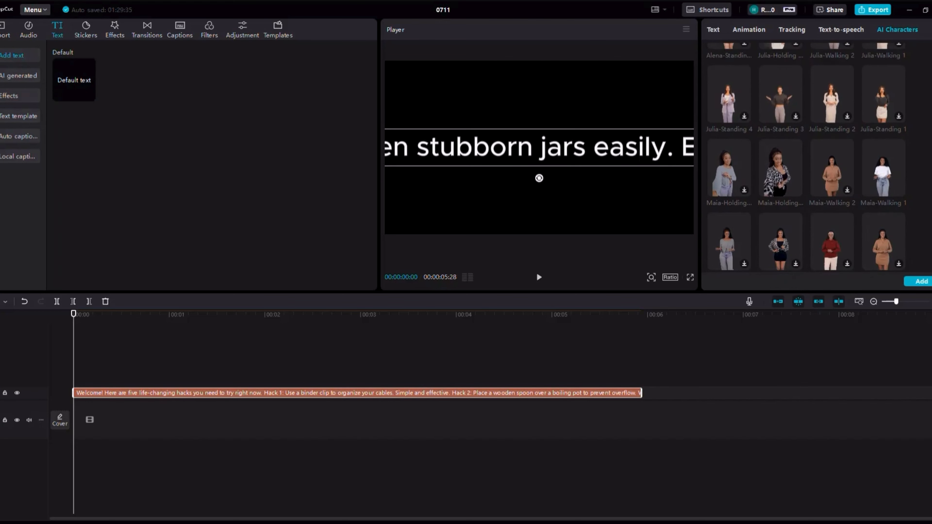
{"action": "scroll", "coordinate": [807, 158], "scroll_direction": "up", "scroll_amount": 10}
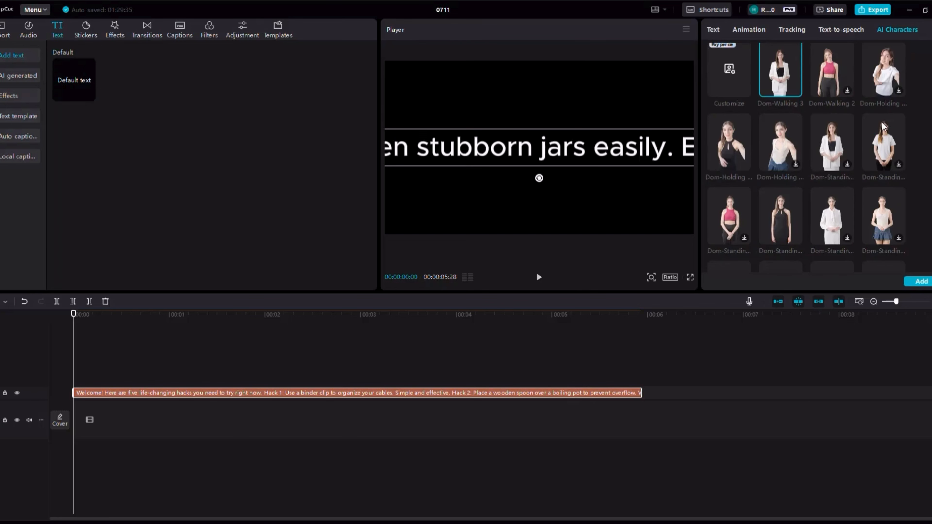
{"action": "left_click", "coordinate": [891, 80]}
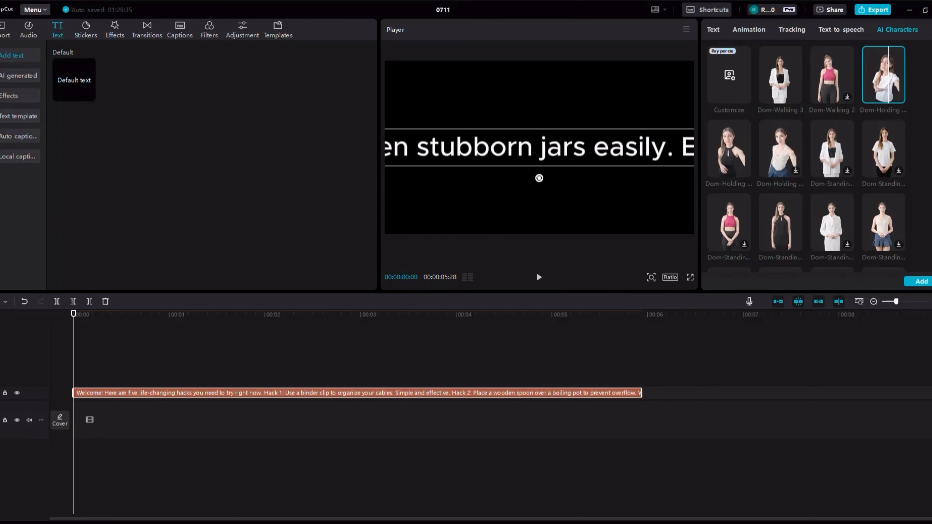
Look through the remaining AI characters to the end of the list and try to add the selected character.
{"action": "scroll", "coordinate": [889, 75], "scroll_direction": "down", "scroll_amount": 20}
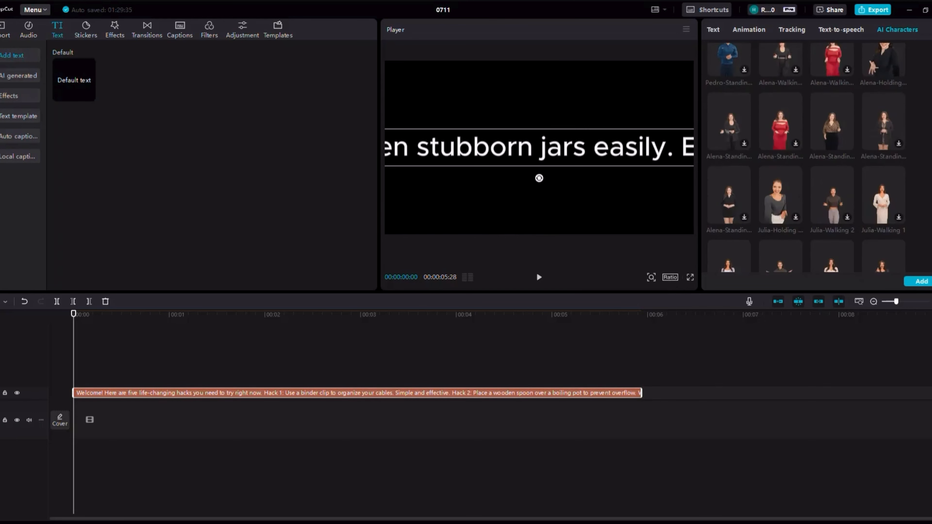
{"action": "scroll", "coordinate": [807, 158], "scroll_direction": "down", "scroll_amount": 10}
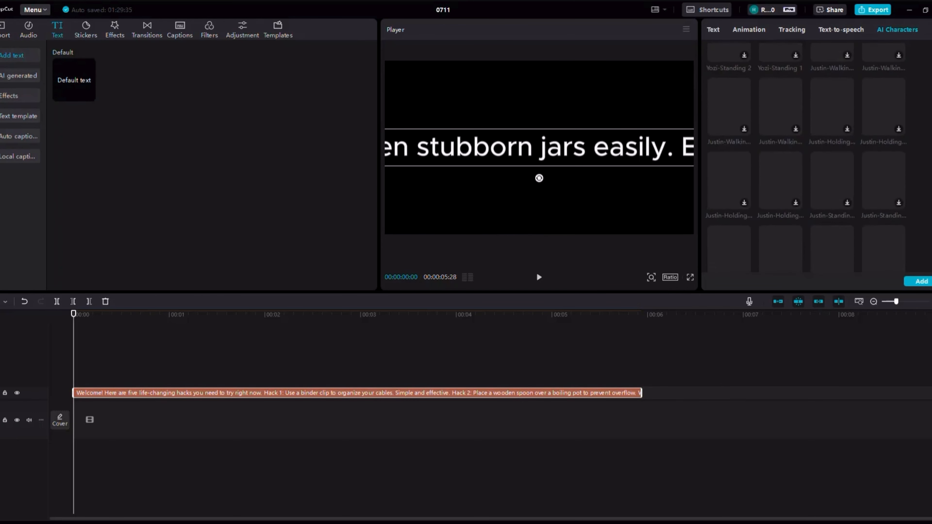
{"action": "scroll", "coordinate": [806, 158], "scroll_direction": "down", "scroll_amount": 3}
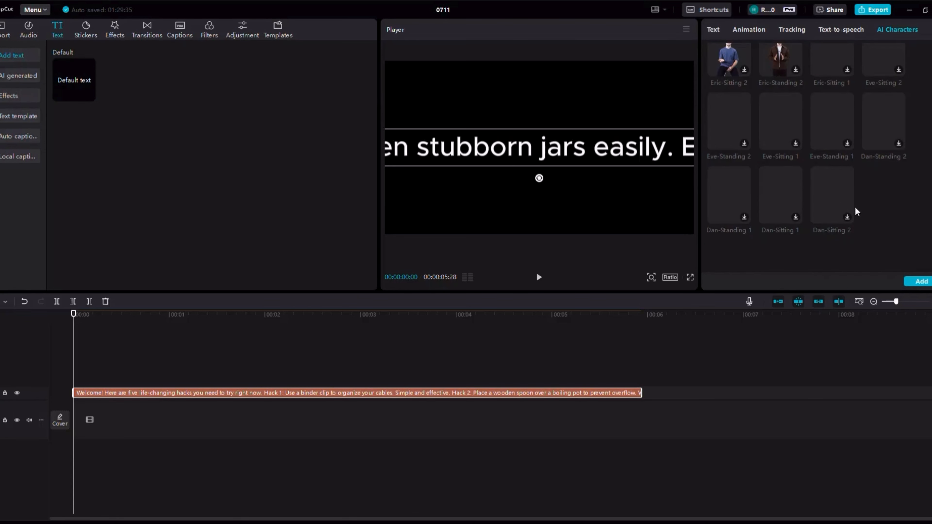
{"action": "scroll", "coordinate": [912, 236], "scroll_direction": "up", "scroll_amount": 5}
{"action": "scroll", "coordinate": [911, 235], "scroll_direction": "down", "scroll_amount": 5}
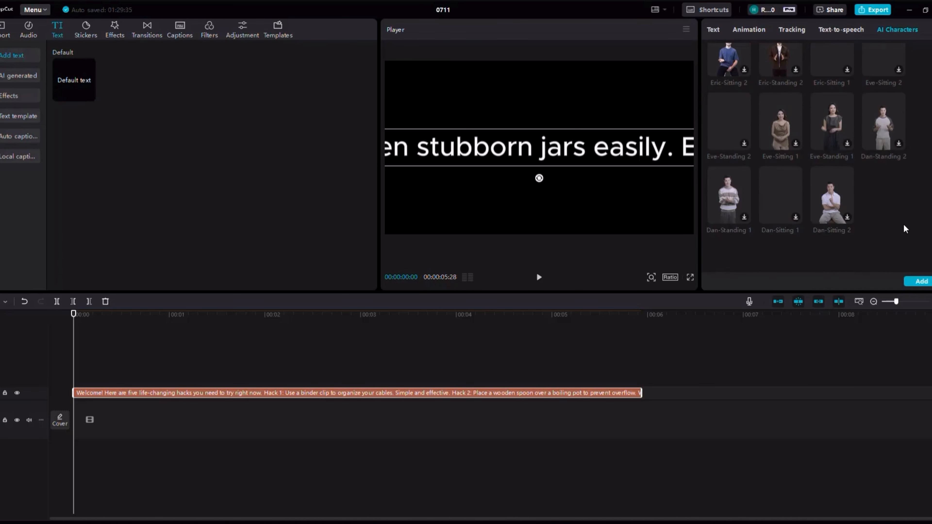
{"action": "scroll", "coordinate": [905, 229], "scroll_direction": "down", "scroll_amount": 5}
{"action": "scroll", "coordinate": [876, 142], "scroll_direction": "down", "scroll_amount": 10}
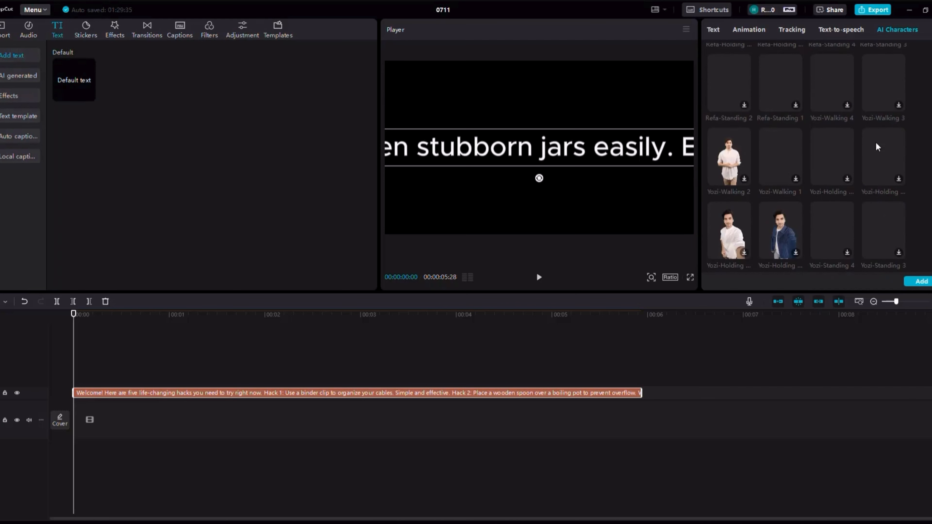
{"action": "left_click", "coordinate": [918, 282]}
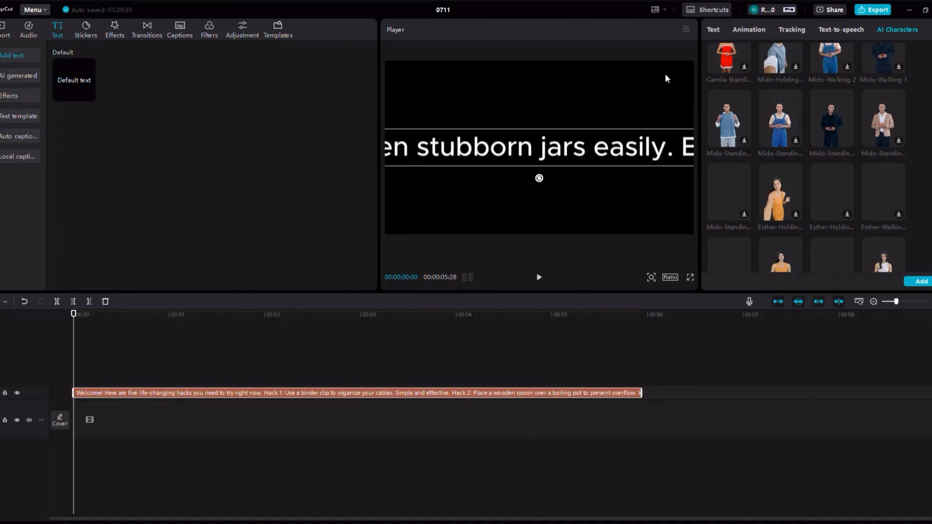
Cut the voiceover text from "Extra grip makes it a breeze" through "Thanks for watching!" out of the text clip.
{"action": "left_click", "coordinate": [713, 30]}
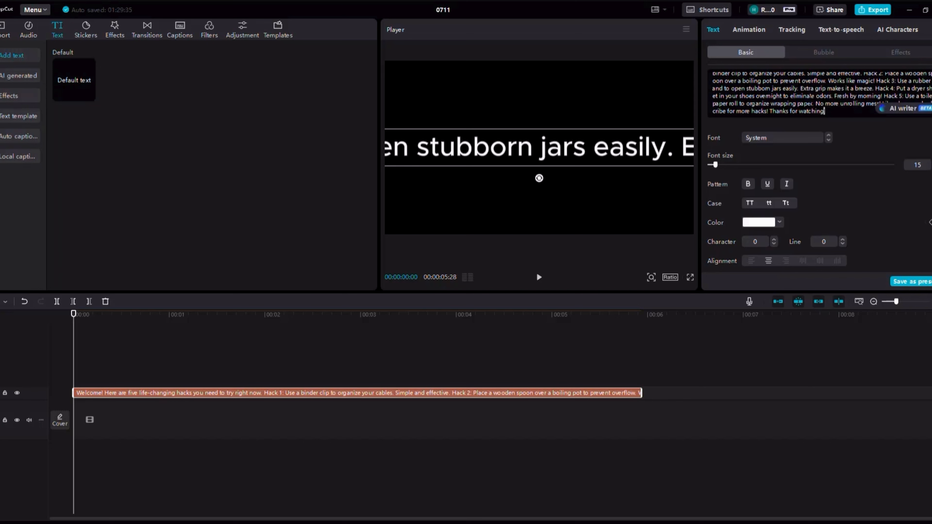
{"action": "left_click_drag", "start_coordinate": [825, 111], "coordinate": [802, 89]}
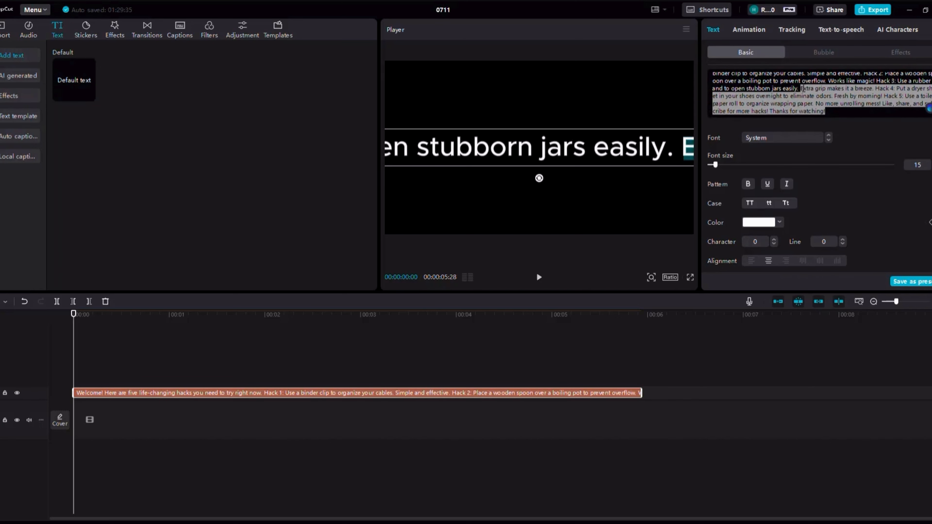
{"action": "right_click", "coordinate": [811, 96]}
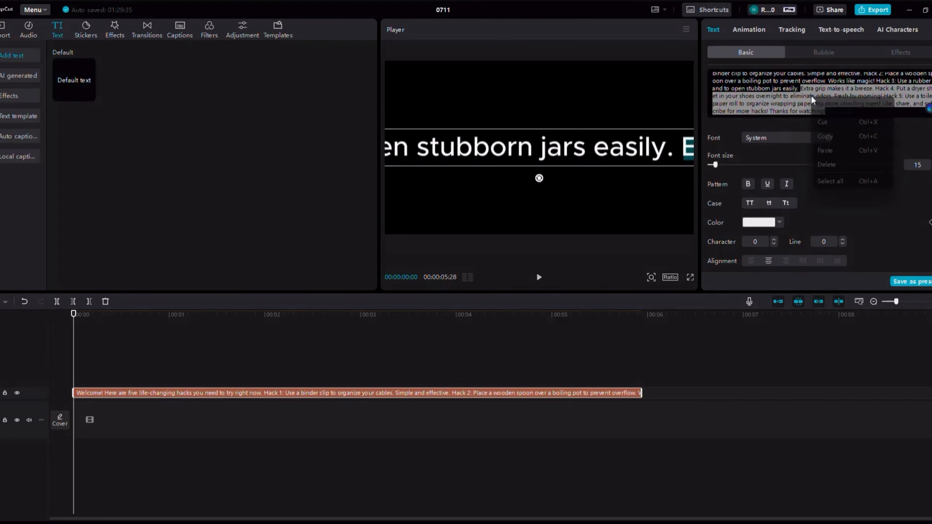
{"action": "left_click", "coordinate": [824, 118]}
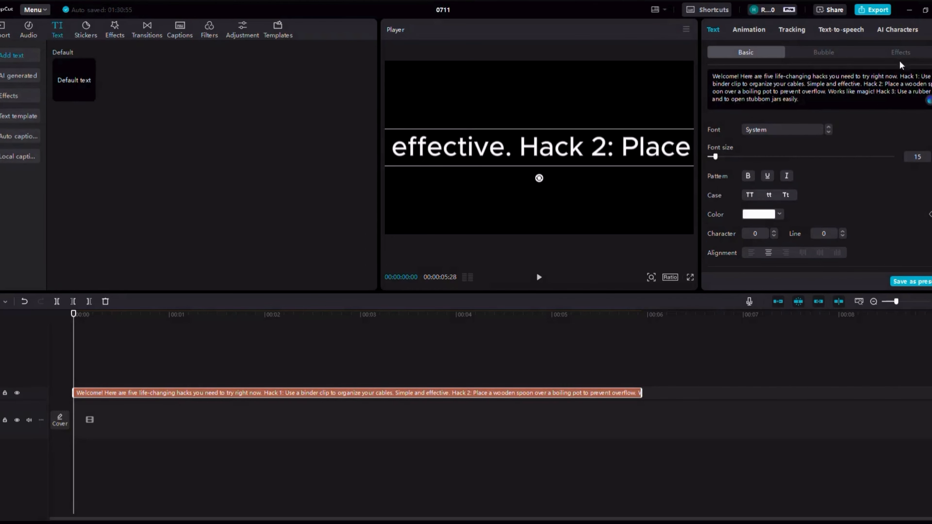
Add the Dom-Holding phone 3 AI character in the white T-shirt to the shortened voiceover text.
{"action": "left_click", "coordinate": [903, 31]}
{"action": "scroll", "coordinate": [879, 120], "scroll_direction": "down", "scroll_amount": 2}
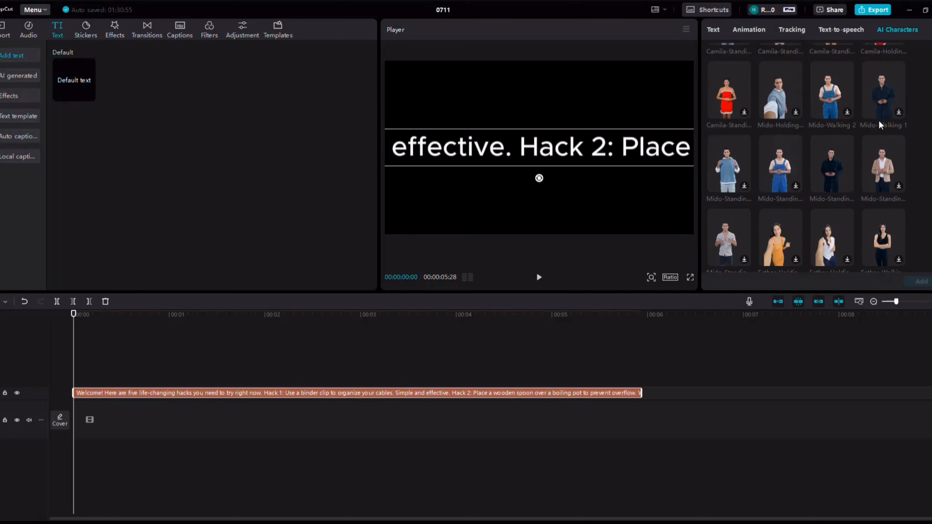
{"action": "scroll", "coordinate": [879, 116], "scroll_direction": "down", "scroll_amount": 5}
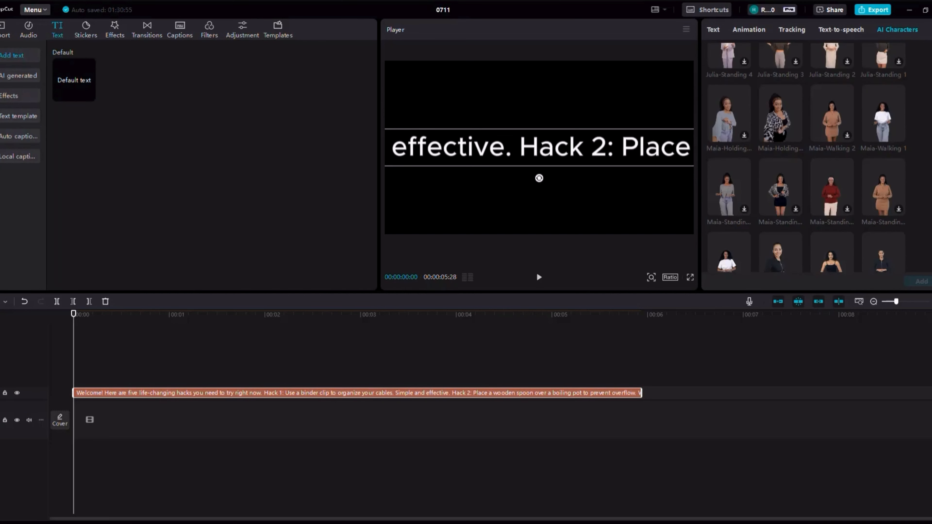
{"action": "scroll", "coordinate": [806, 158], "scroll_direction": "down", "scroll_amount": 5}
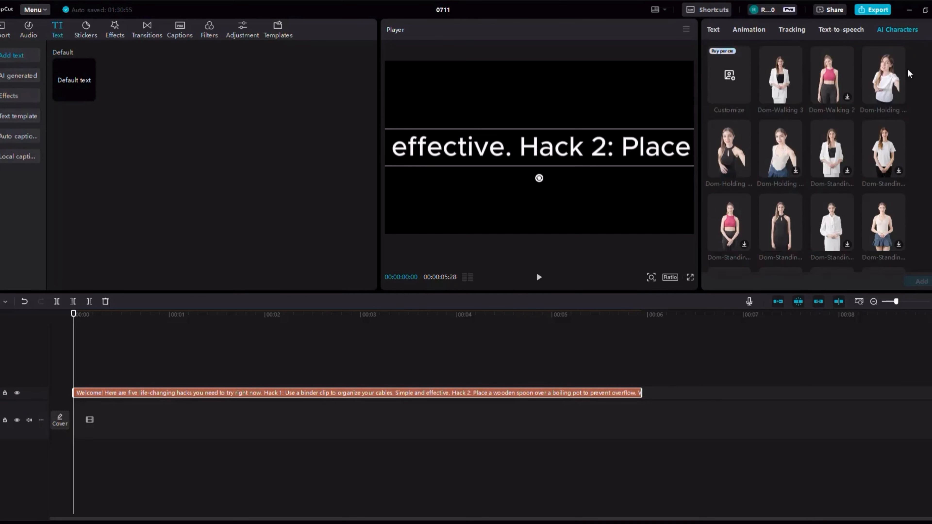
{"action": "left_click", "coordinate": [886, 81]}
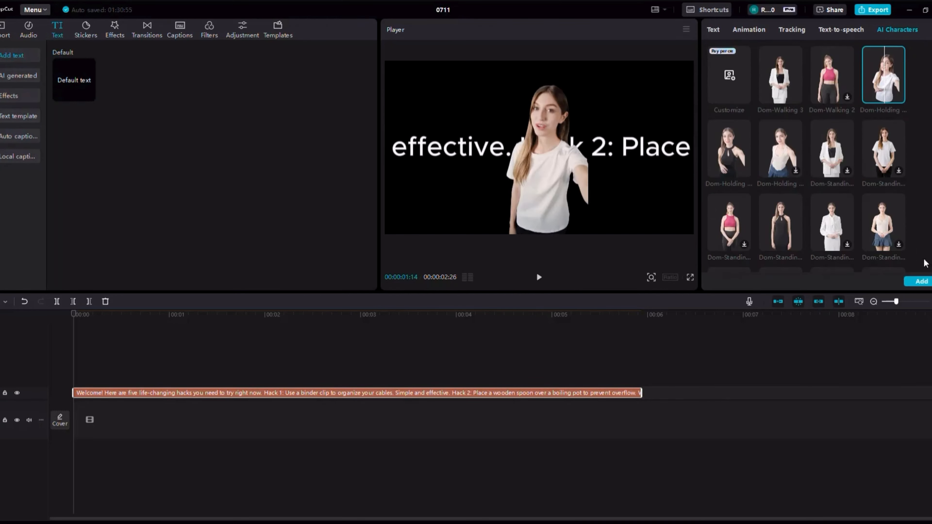
{"action": "left_click", "coordinate": [921, 282]}
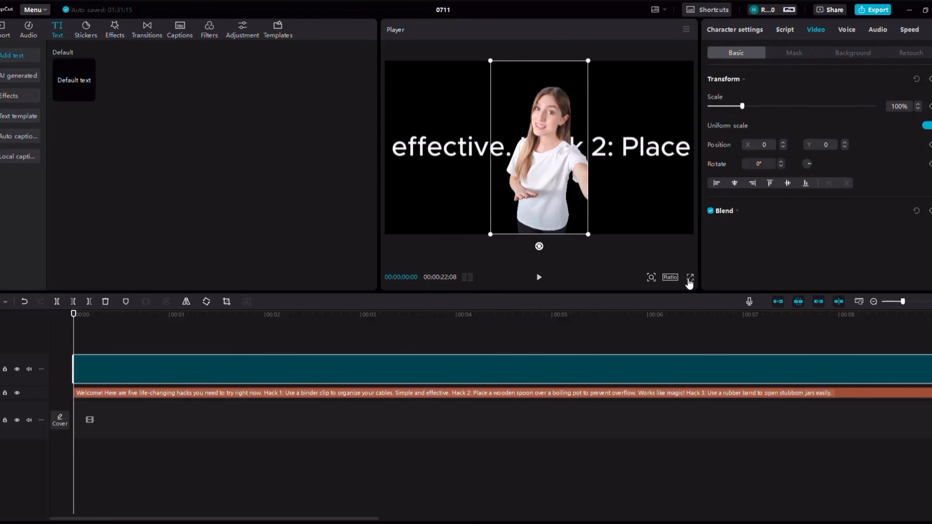
Preview the character clip in full screen while it is being applied, and stop the playback.
{"action": "left_click", "coordinate": [690, 278]}
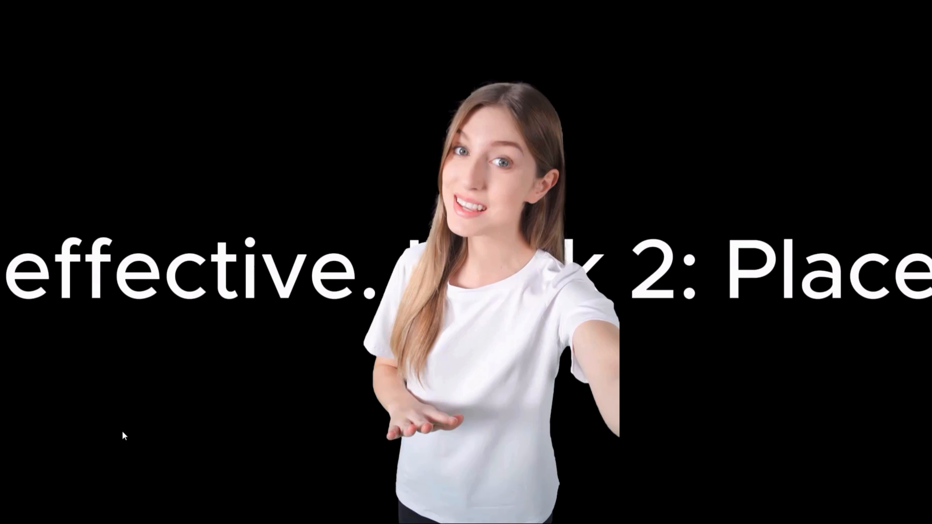
{"action": "key", "text": "Escape"}
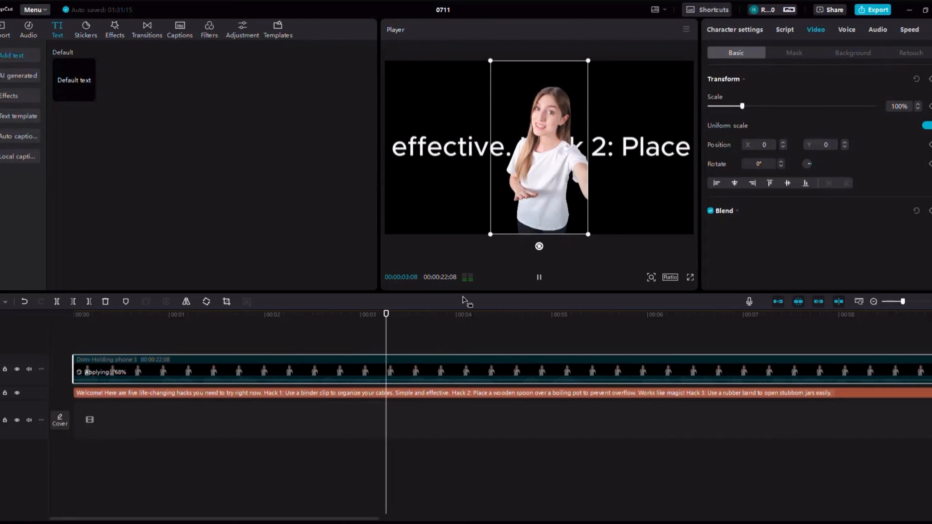
{"action": "left_click", "coordinate": [538, 278]}
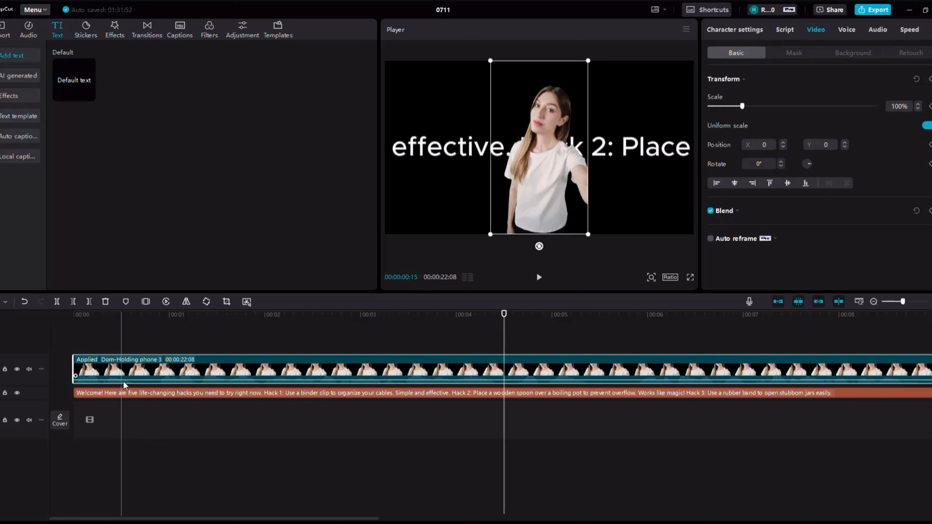
Play the applied character clip in full screen from its beginning, and return the playhead to the start of the timeline.
{"action": "left_click_drag", "start_coordinate": [162, 315], "coordinate": [13, 316]}
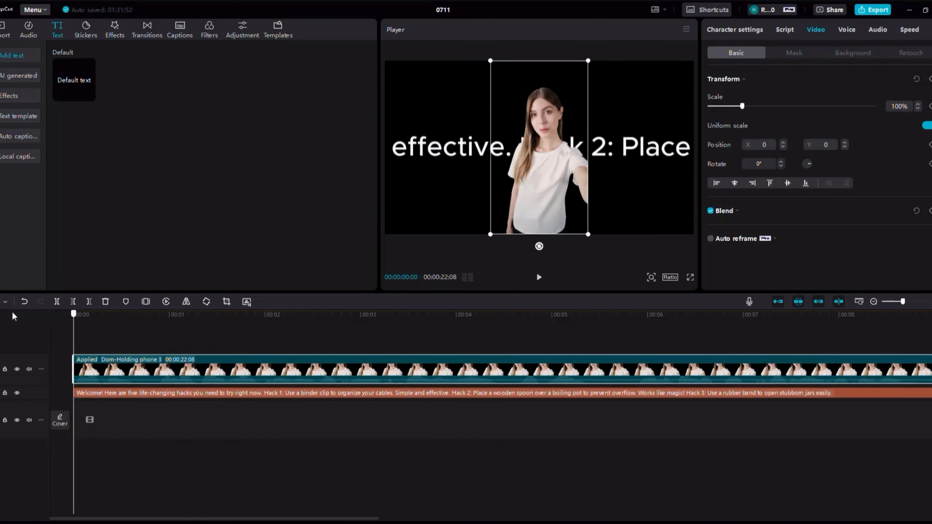
{"action": "left_click", "coordinate": [690, 278]}
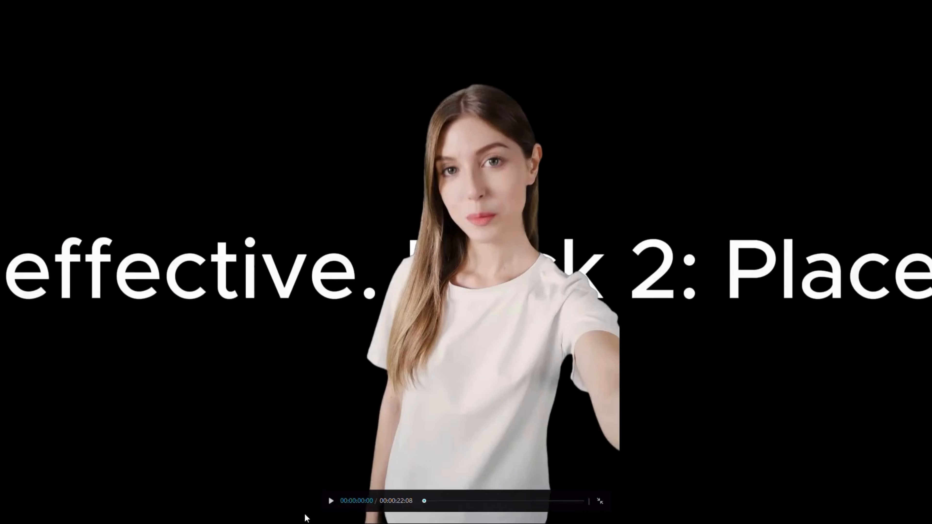
{"action": "left_click", "coordinate": [331, 500]}
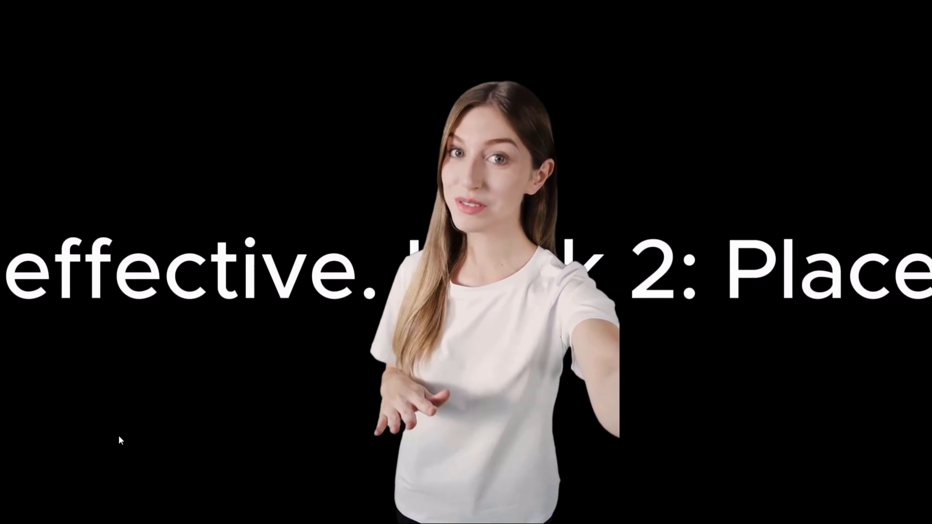
{"action": "key", "text": "Escape"}
{"action": "left_click", "coordinate": [235, 316]}
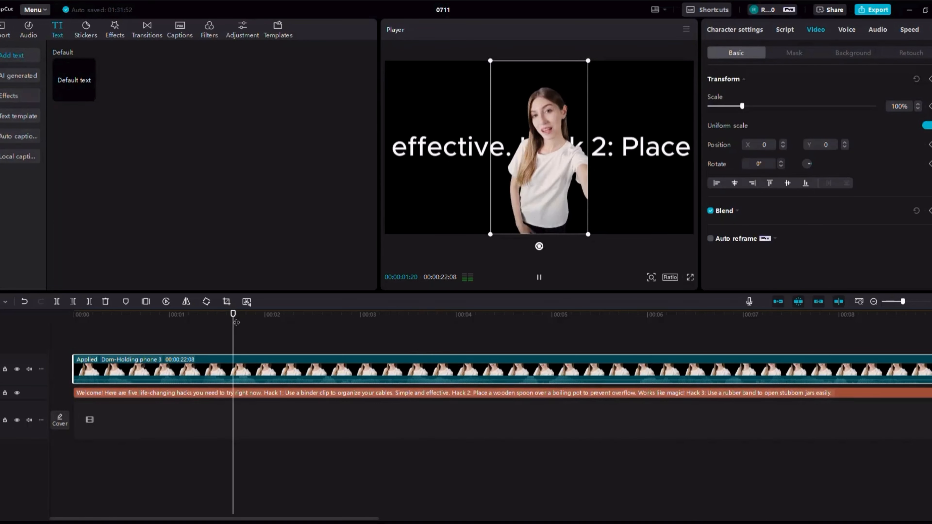
{"action": "left_click_drag", "start_coordinate": [236, 323], "coordinate": [24, 318]}
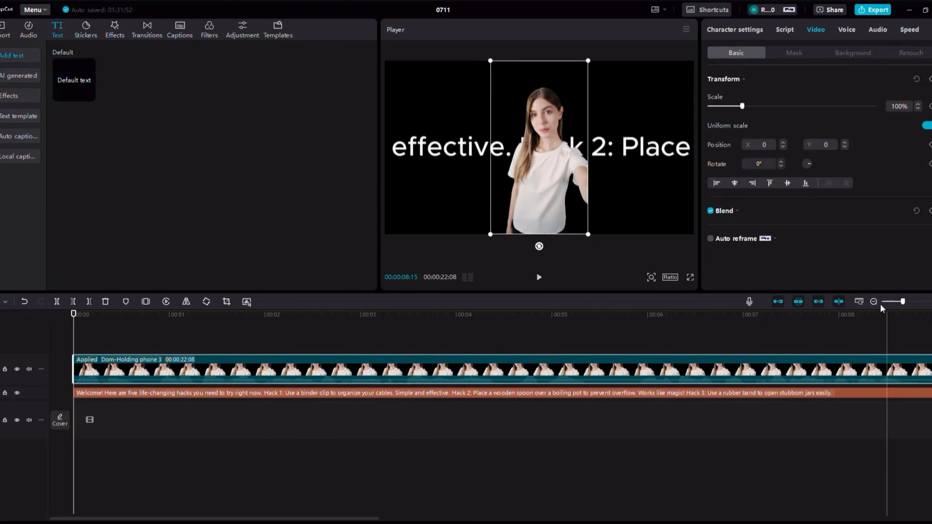
{"action": "left_click", "coordinate": [874, 302]}
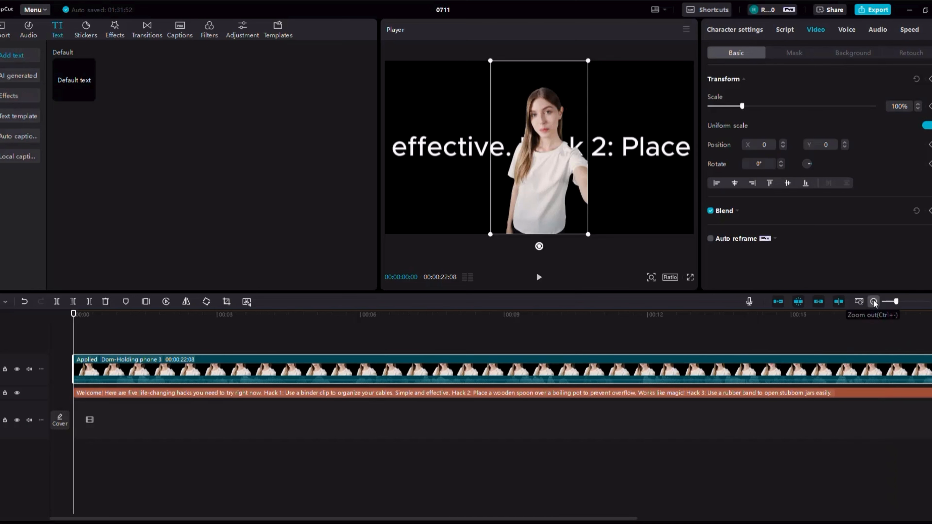
{"action": "left_click", "coordinate": [874, 302]}
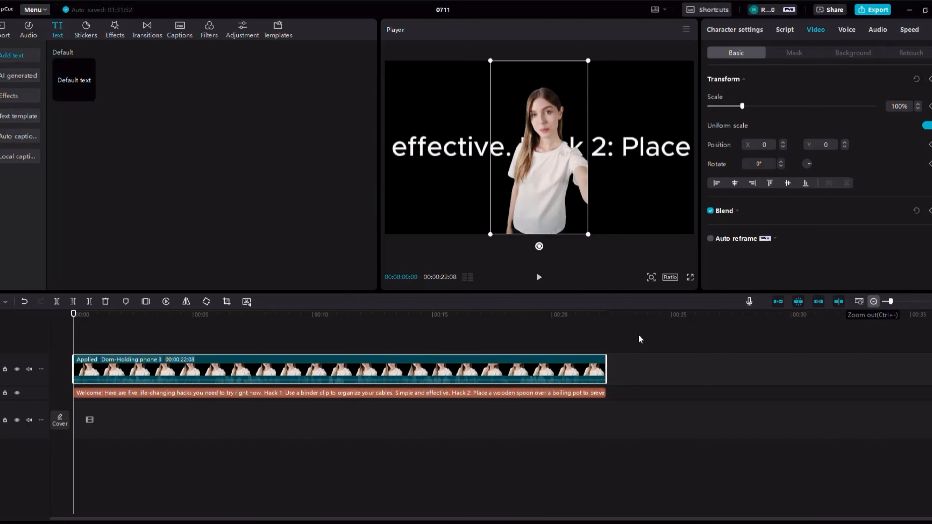
Add a default text clip directly after the first voiceover text, and extend it to end at 00:00:40:15.
{"action": "left_click", "coordinate": [606, 319]}
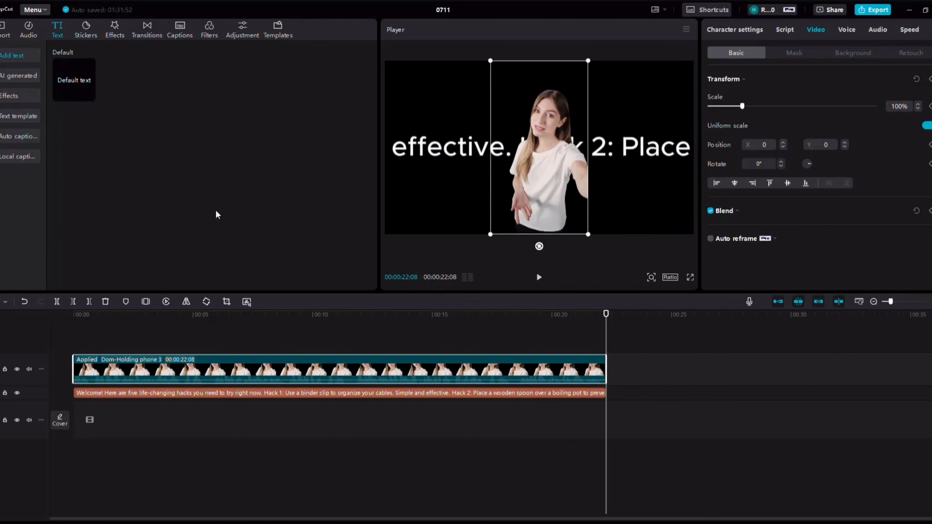
{"action": "left_click_drag", "start_coordinate": [73, 84], "coordinate": [608, 397]}
{"action": "left_click_drag", "start_coordinate": [679, 396], "coordinate": [929, 395]}
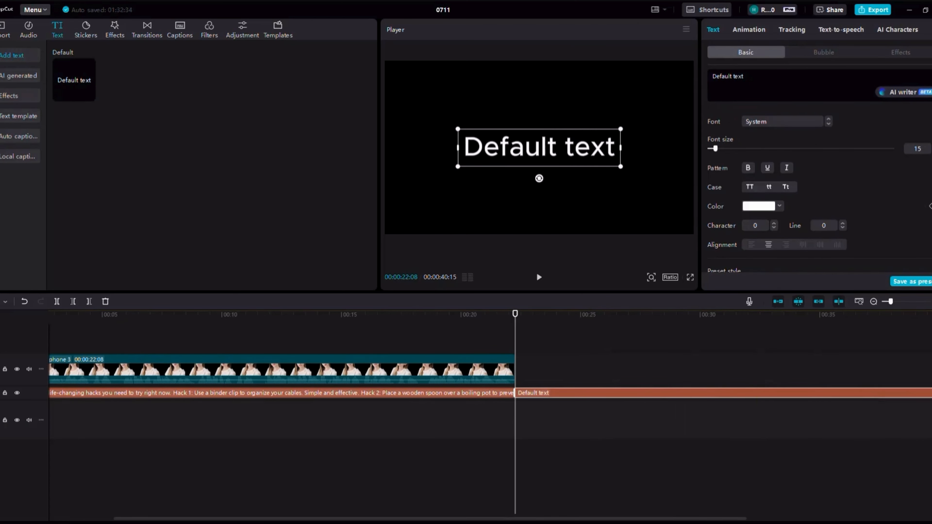
Replace the new clip's default text with the remaining voiceover, from "Extra grip makes it a breeze" through "Thanks for watching!".
{"action": "key", "text": "ctrl+a"}
{"action": "key", "text": "BackSpace"}
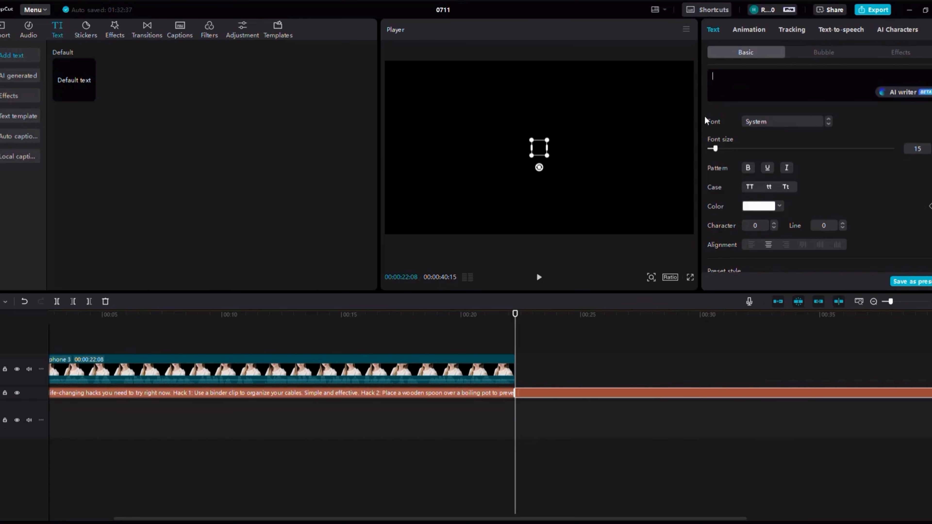
{"action": "type", "text": "Extra grip makes it a breeze. Hack 4: Put a dryer sheet in your shoes overnight to eliminate odors. Fresh by morning! Hack 5: Use a toilet paper roll to organize wrapping paper. No more unrolling mess! Like, share, and subscribe for more hacks! Thanks for watching!"}
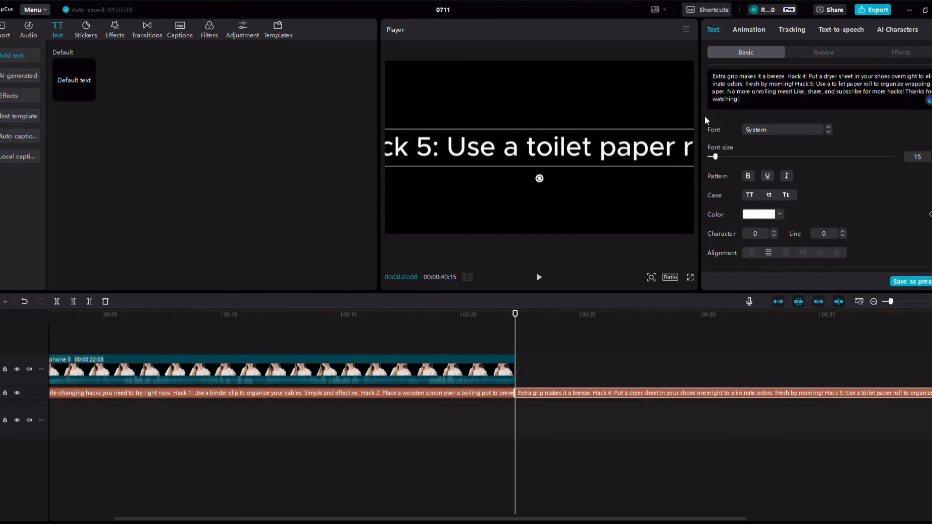
Try to add the Dom-Holding phone 3 AI character to the second text clip, and cancel the speech generation.
{"action": "left_click", "coordinate": [903, 30]}
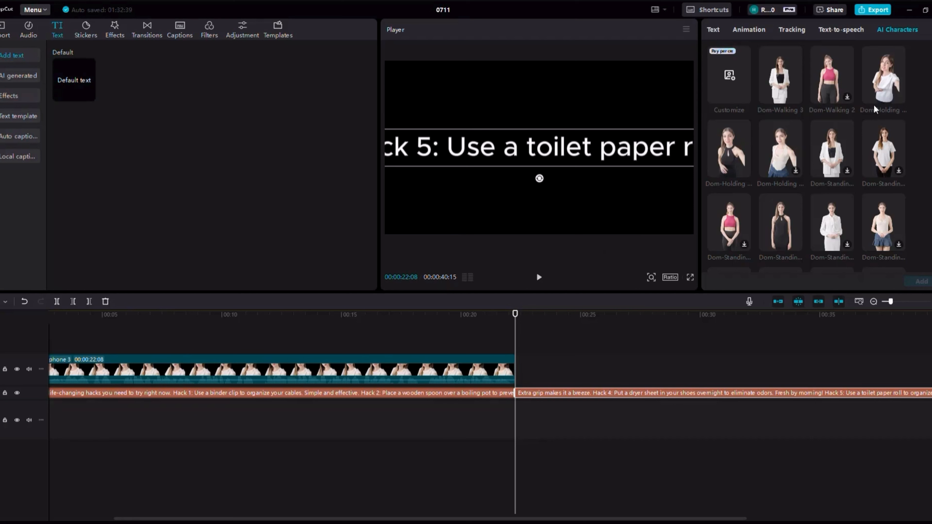
{"action": "scroll", "coordinate": [874, 104], "scroll_direction": "down", "scroll_amount": 2}
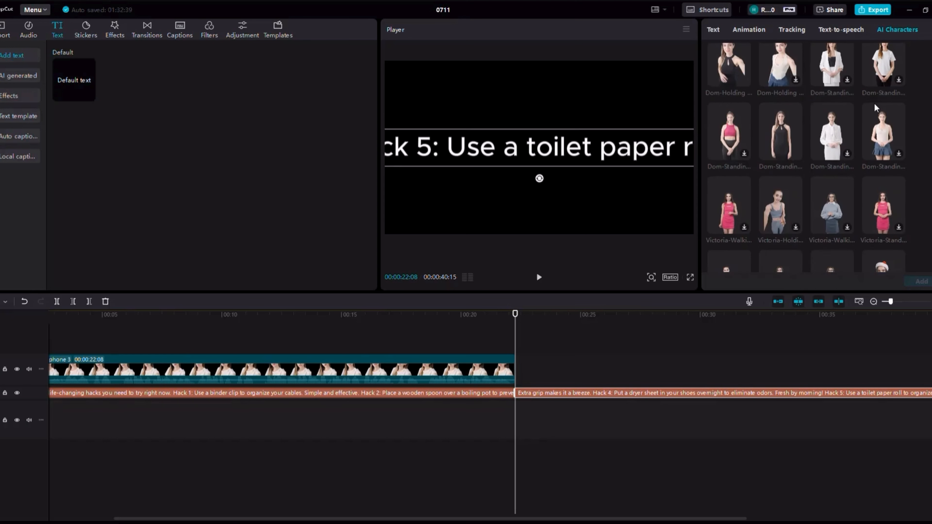
{"action": "scroll", "coordinate": [883, 137], "scroll_direction": "up", "scroll_amount": 2}
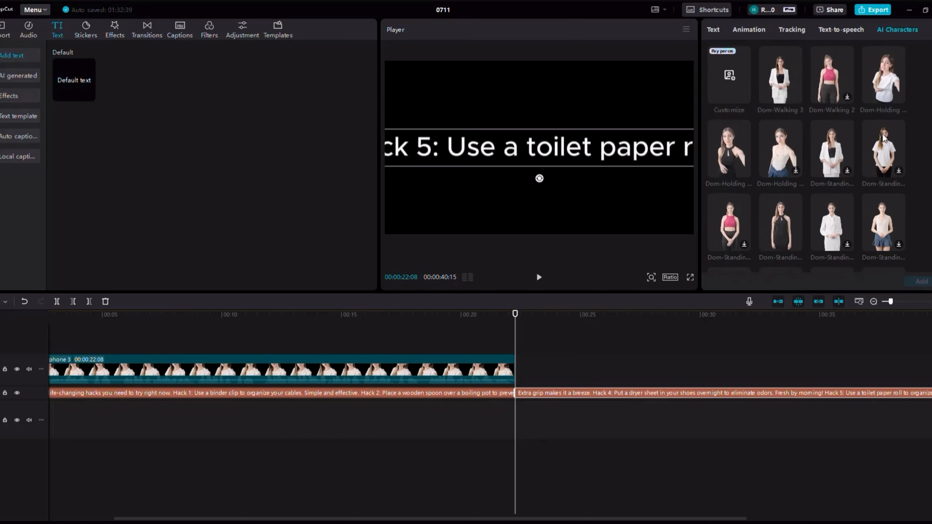
{"action": "left_click", "coordinate": [890, 71]}
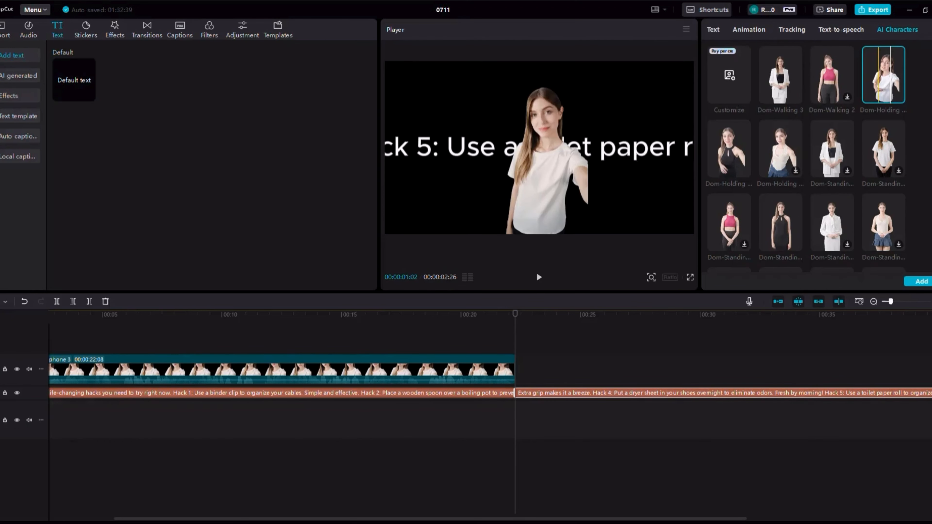
{"action": "left_click", "coordinate": [922, 282]}
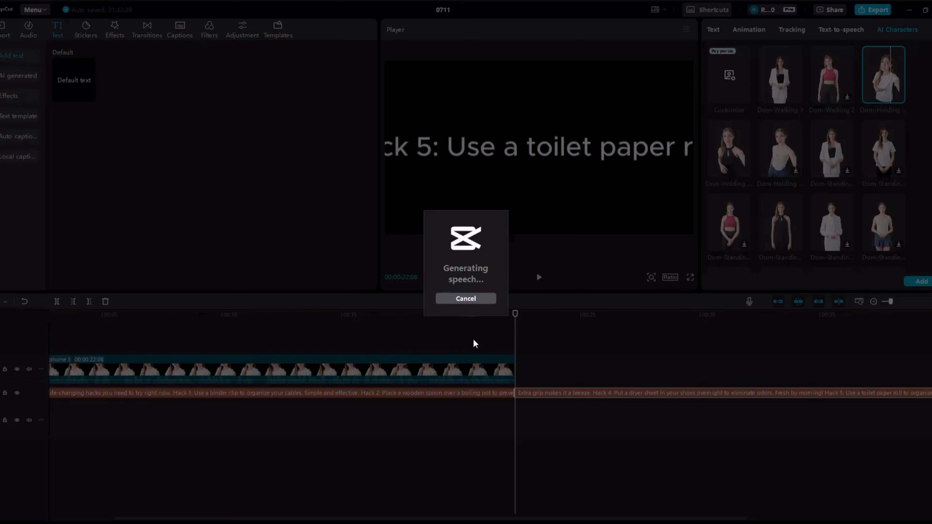
{"action": "left_click", "coordinate": [476, 299]}
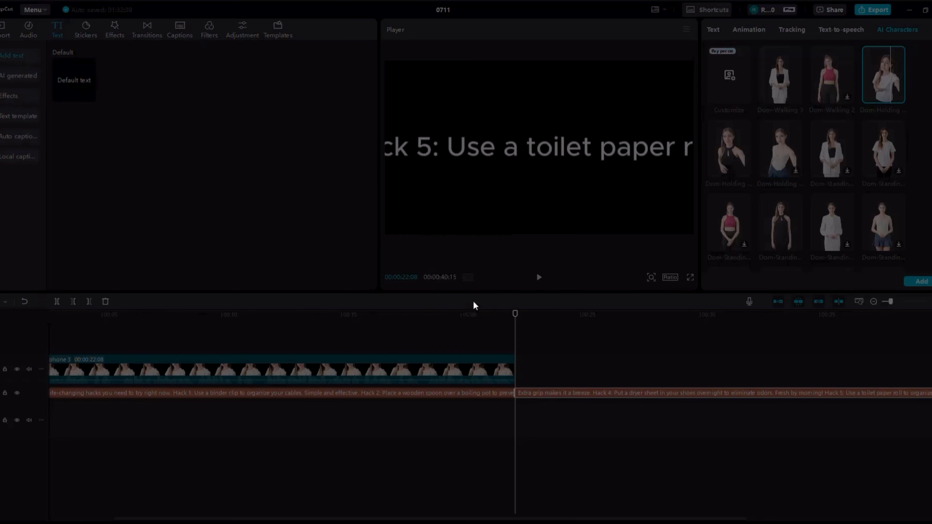
Extend the second text clip to end at 00:00:49:24, and try again to add the white T-shirt character before cancelling.
{"action": "left_click", "coordinate": [874, 302]}
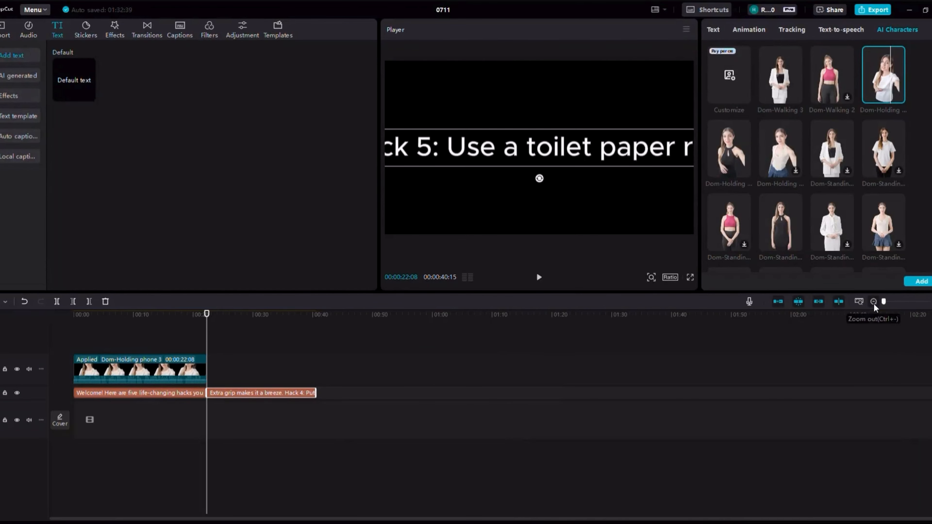
{"action": "left_click_drag", "start_coordinate": [322, 393], "coordinate": [372, 393]}
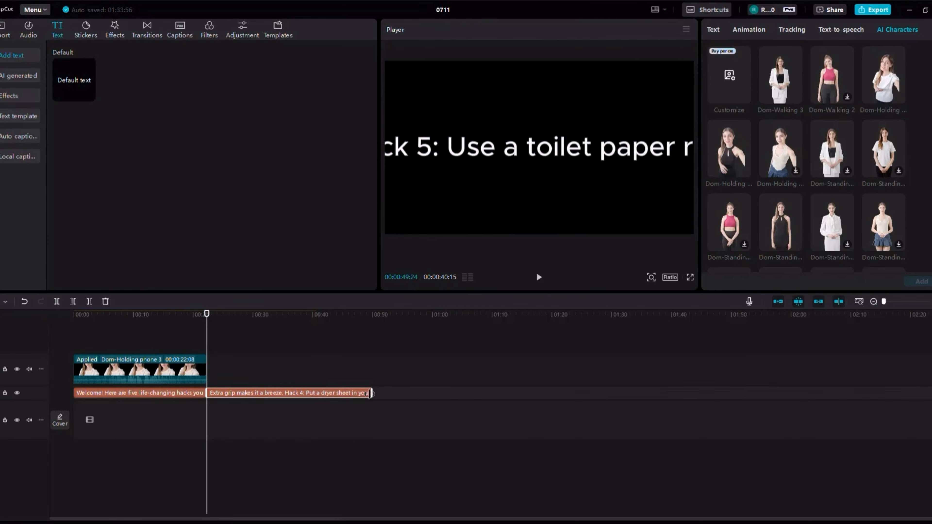
{"action": "left_click", "coordinate": [888, 89]}
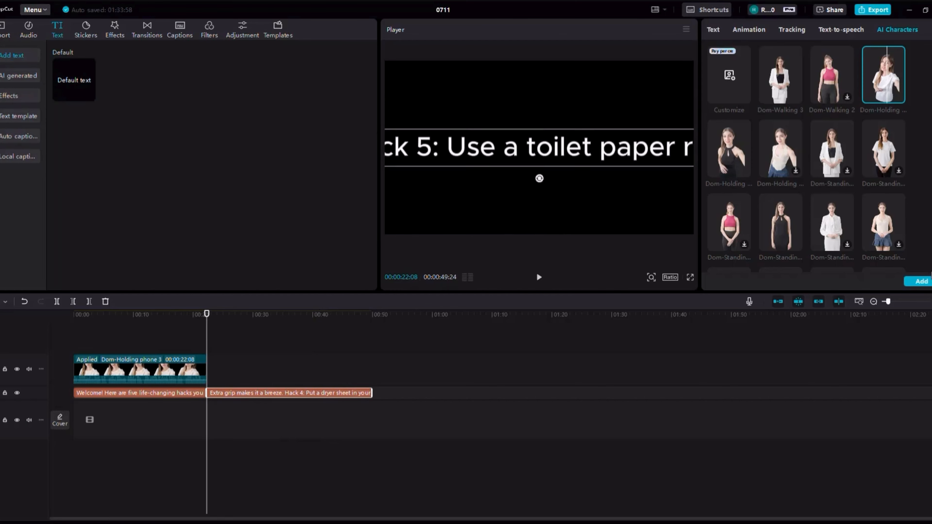
{"action": "left_click", "coordinate": [921, 281]}
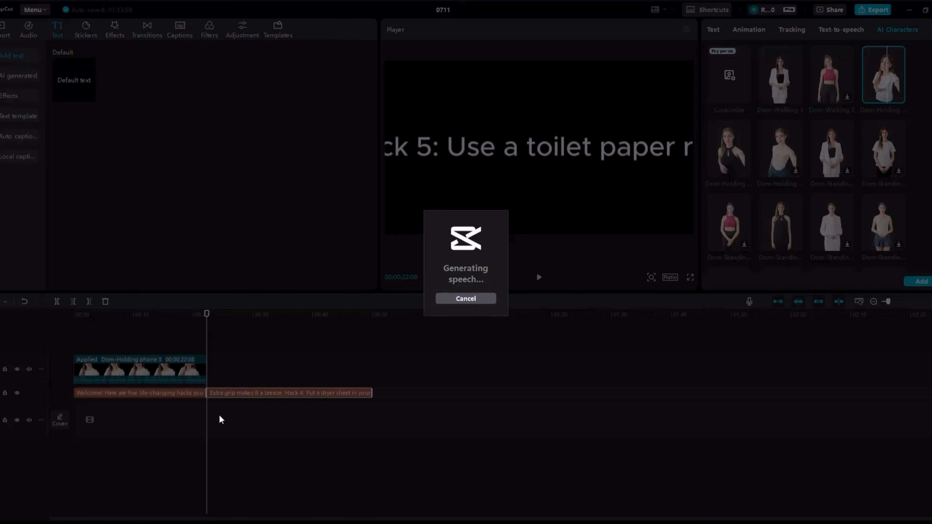
{"action": "left_click", "coordinate": [470, 299]}
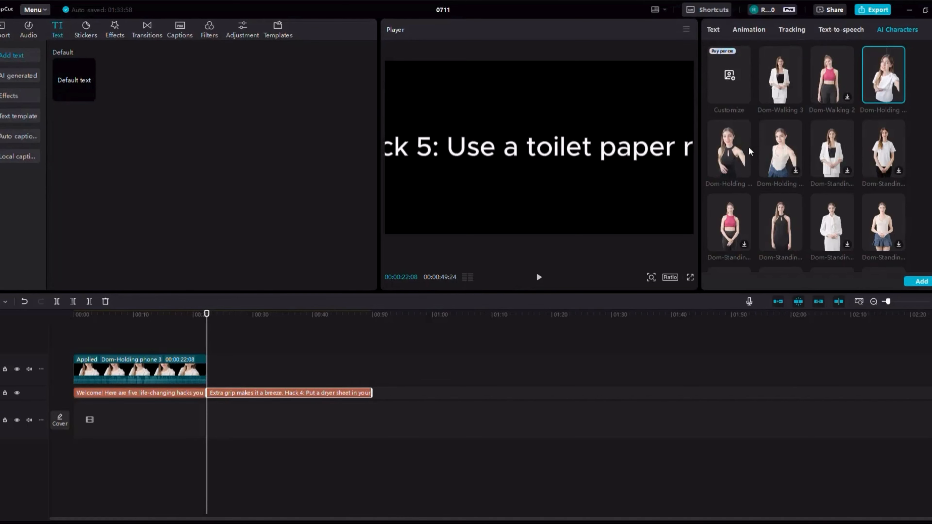
Try to add the Dom-Holding AI character in the black top to the second text clip, and cancel it.
{"action": "left_click", "coordinate": [737, 148]}
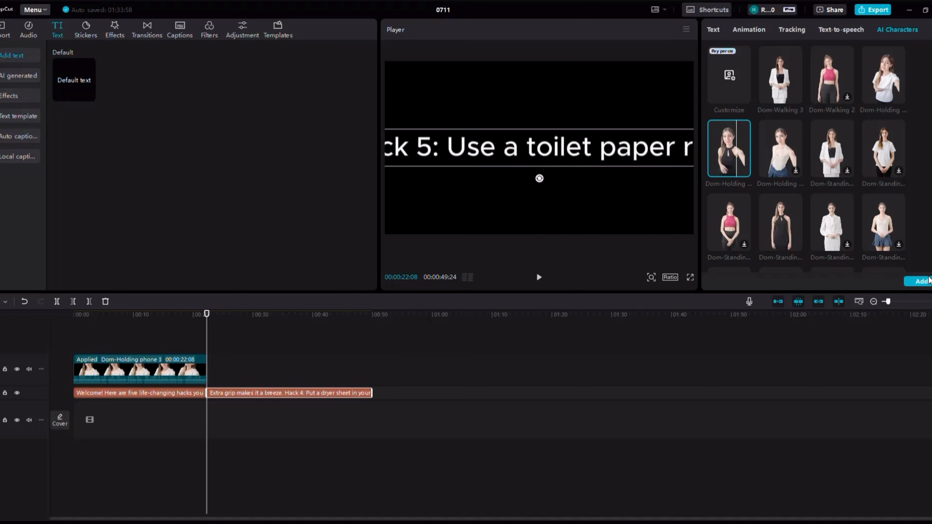
{"action": "left_click", "coordinate": [921, 281]}
{"action": "left_click", "coordinate": [479, 298]}
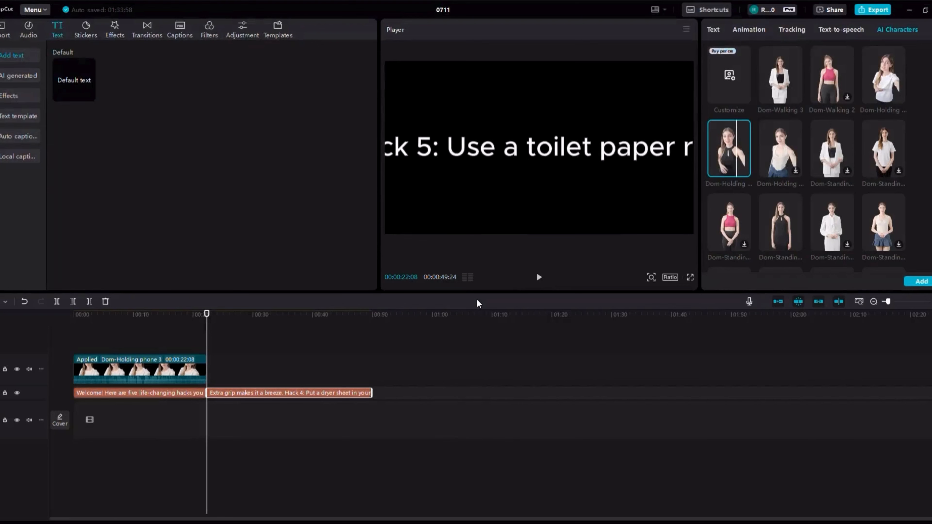
Add the Dom-Holding phone 3 character in the white T-shirt to the second text clip, and move the playhead to 00:00:25:25.
{"action": "left_click", "coordinate": [883, 79]}
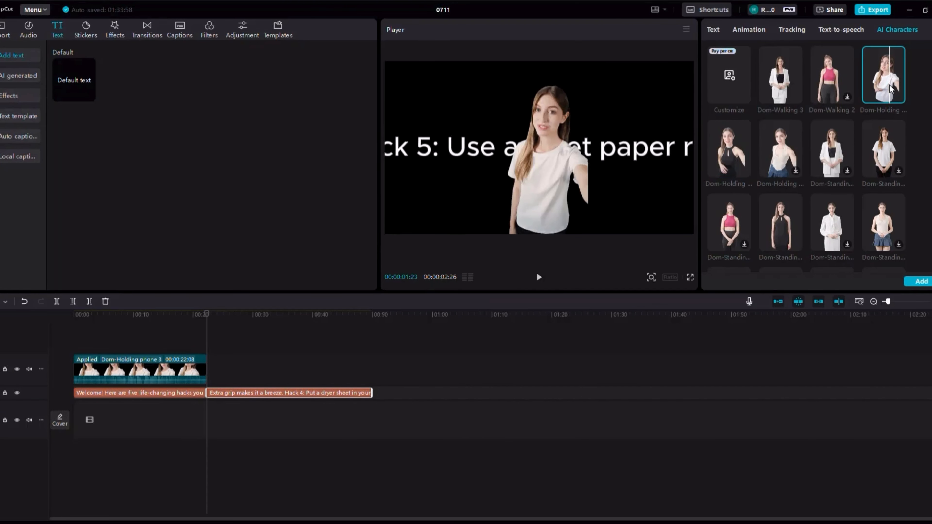
{"action": "left_click", "coordinate": [921, 281]}
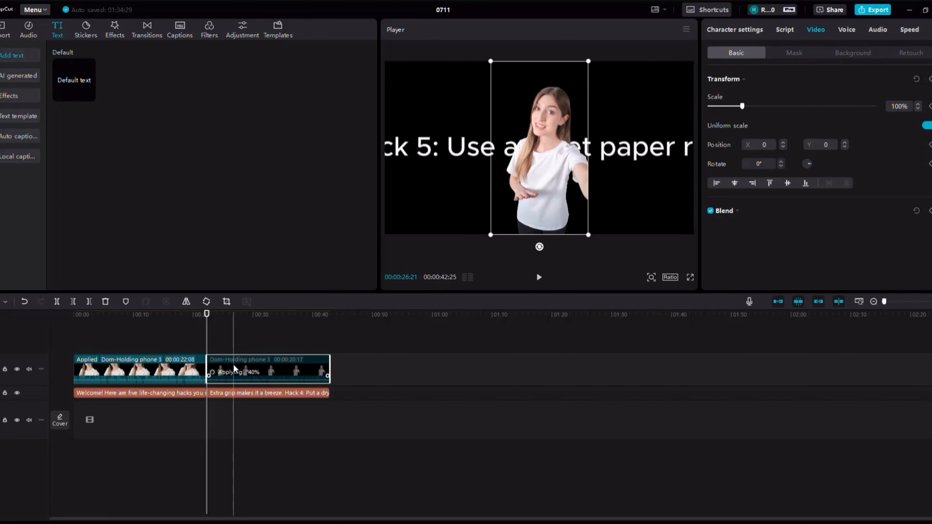
{"action": "left_click_drag", "start_coordinate": [207, 315], "coordinate": [228, 318]}
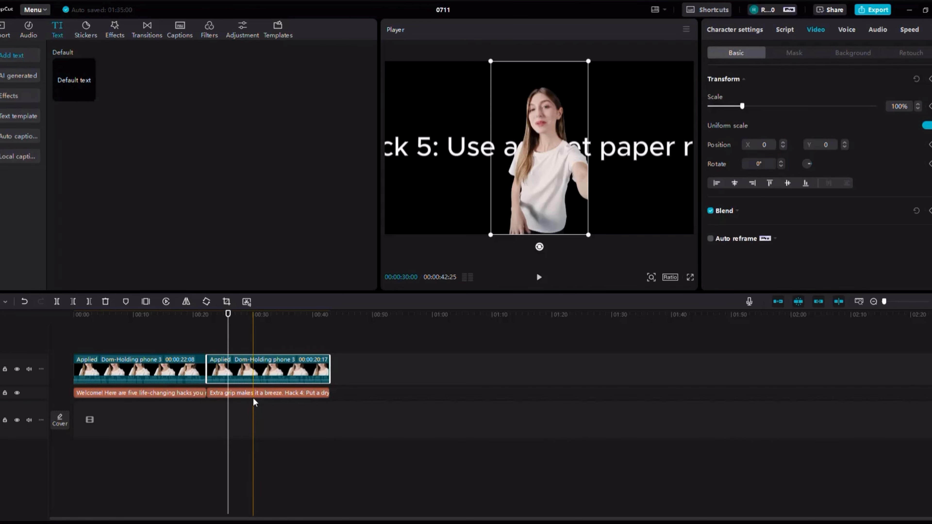
Delete both voiceover text clips from the timeline, keeping the two character clips.
{"action": "left_click", "coordinate": [258, 392]}
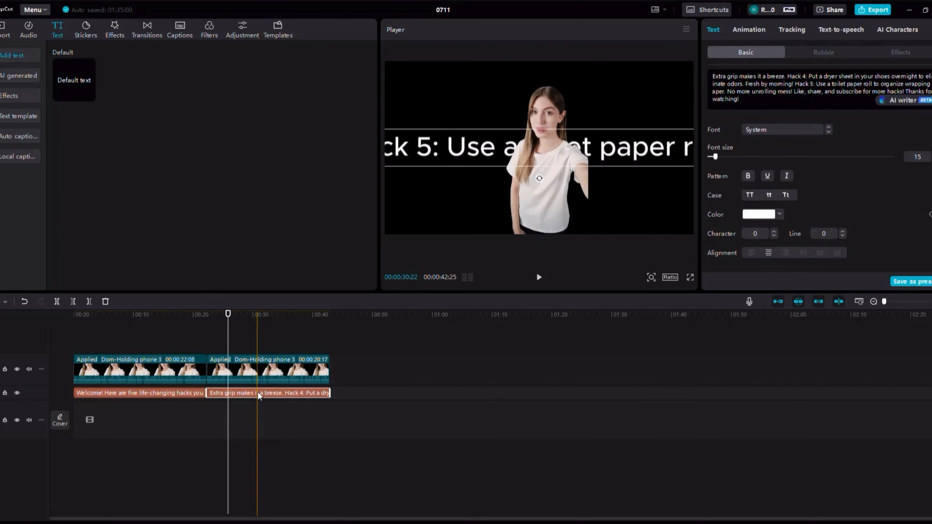
{"action": "key", "text": "Delete"}
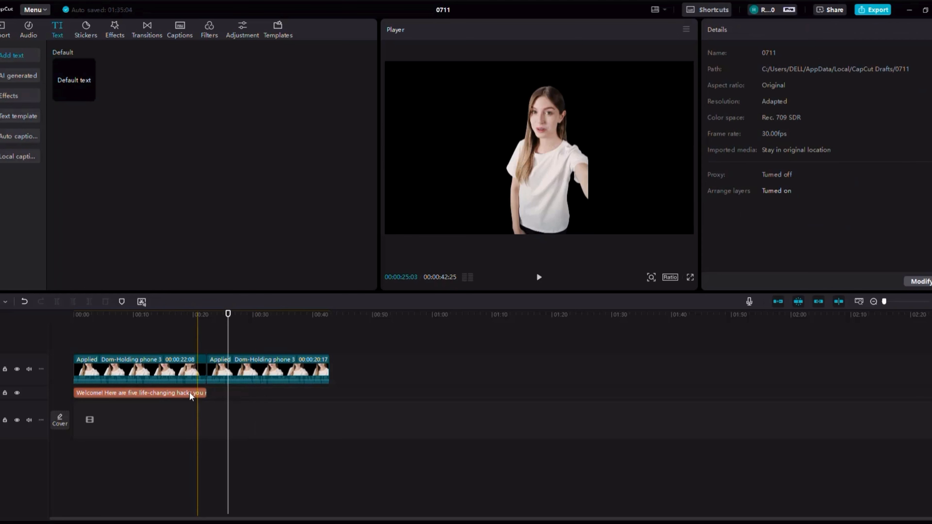
{"action": "left_click", "coordinate": [189, 392]}
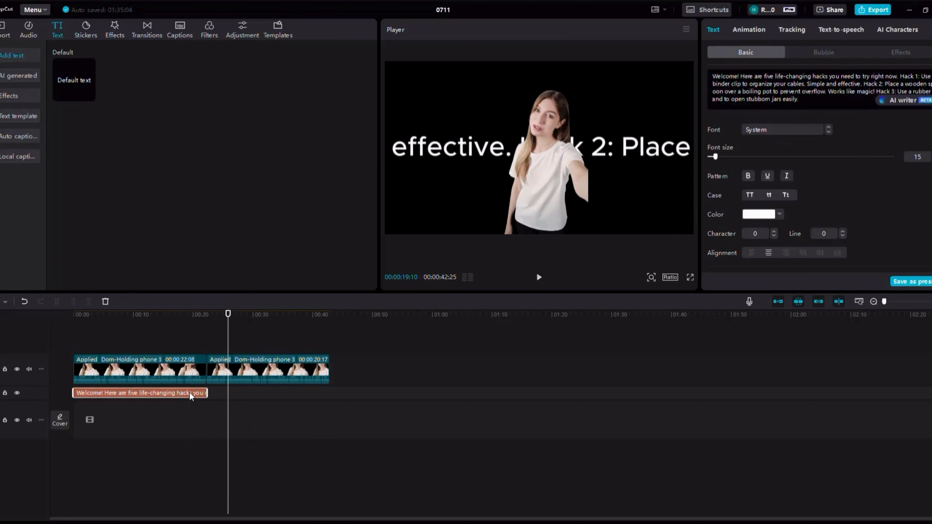
{"action": "right_click", "coordinate": [189, 392]}
{"action": "left_click", "coordinate": [209, 371]}
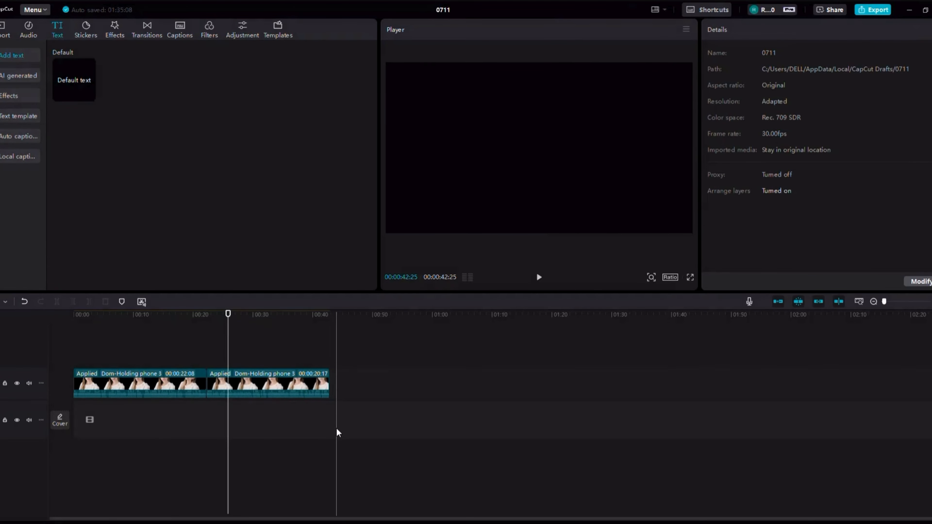
Select both Dom-Holding phone 3 clips and combine them into one compound clip.
{"action": "left_click", "coordinate": [327, 390]}
{"action": "left_click", "coordinate": [184, 394]}
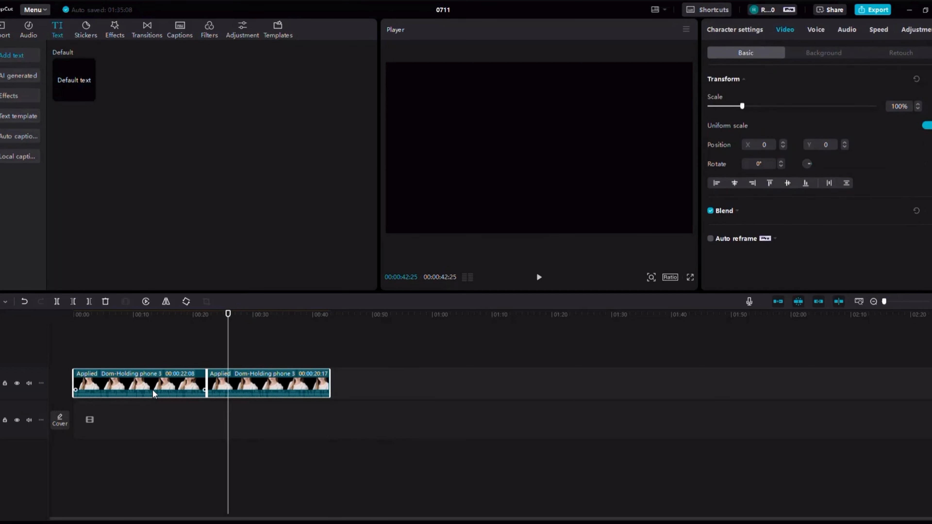
{"action": "right_click", "coordinate": [153, 394]}
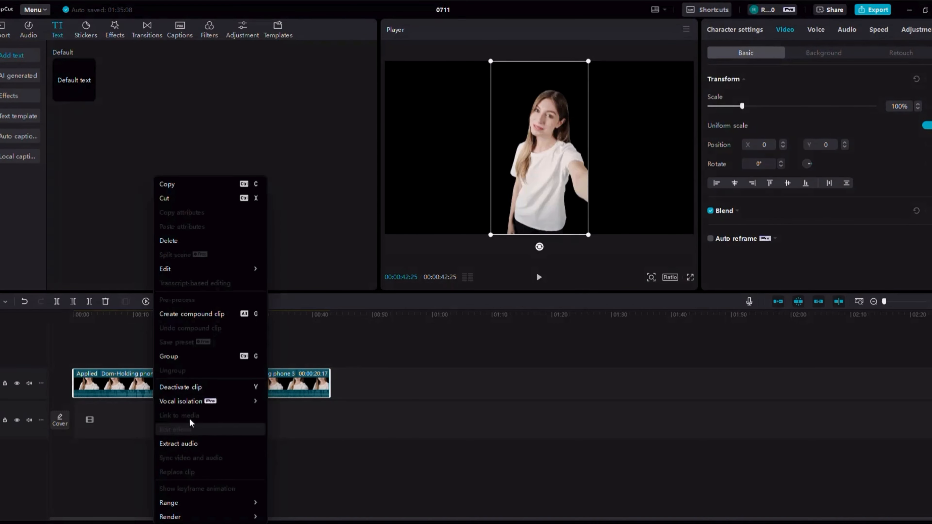
{"action": "left_click", "coordinate": [243, 313]}
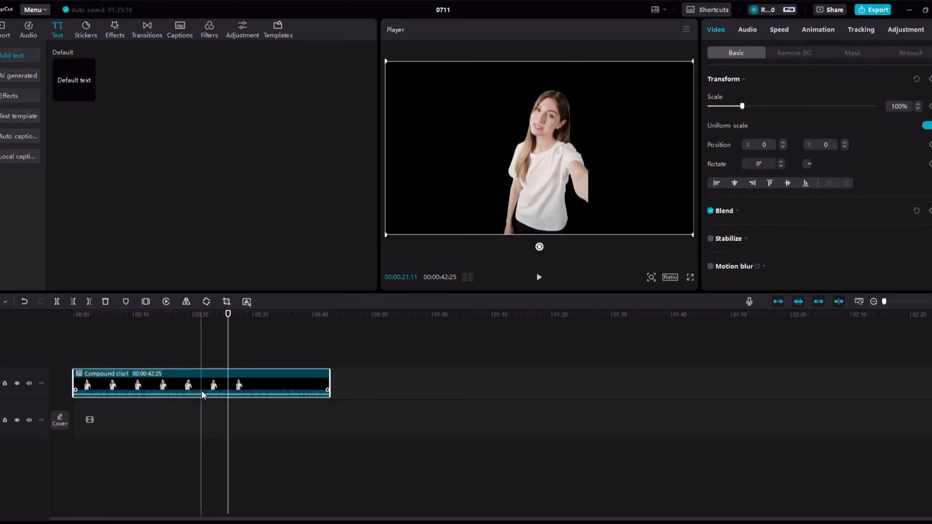
Set the project's aspect ratio to 9:16, and enlarge the compound clip to 345% with its Y position at -678.
{"action": "left_click", "coordinate": [671, 278]}
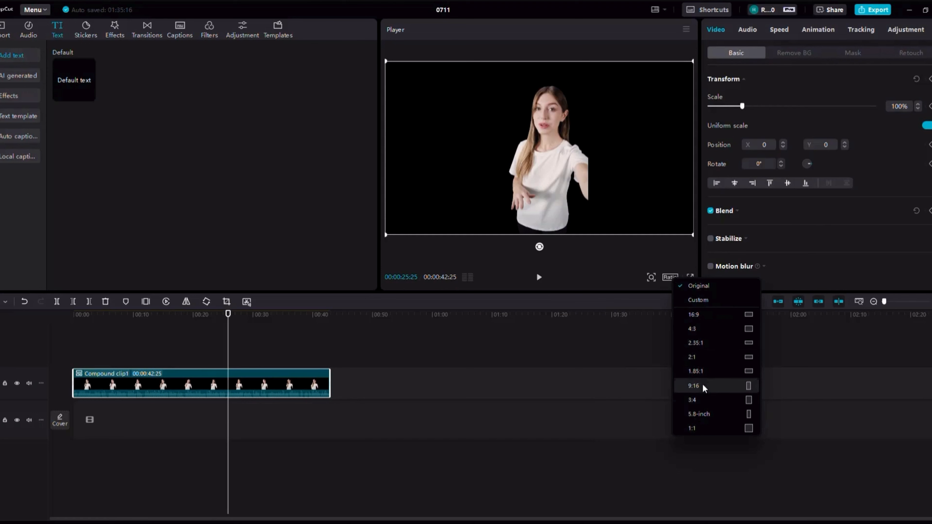
{"action": "left_click", "coordinate": [694, 386]}
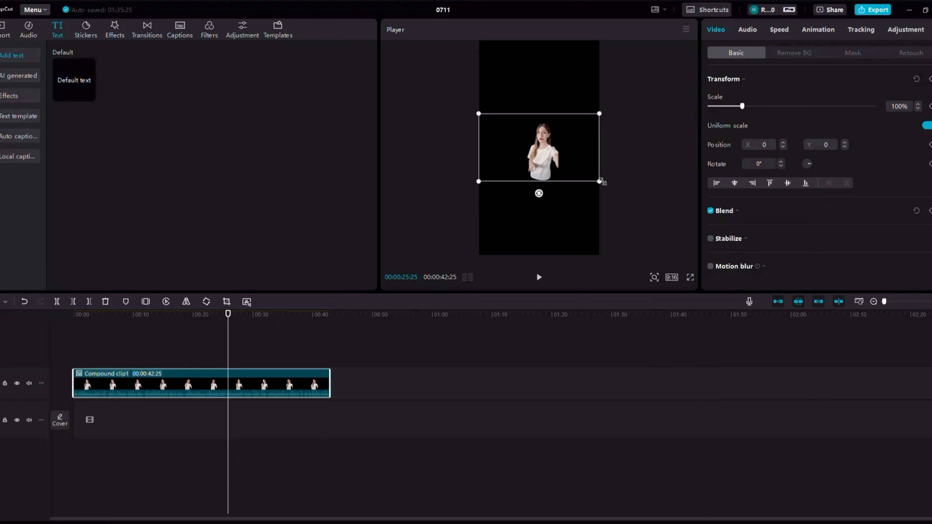
{"action": "left_click_drag", "start_coordinate": [602, 181], "coordinate": [778, 292]}
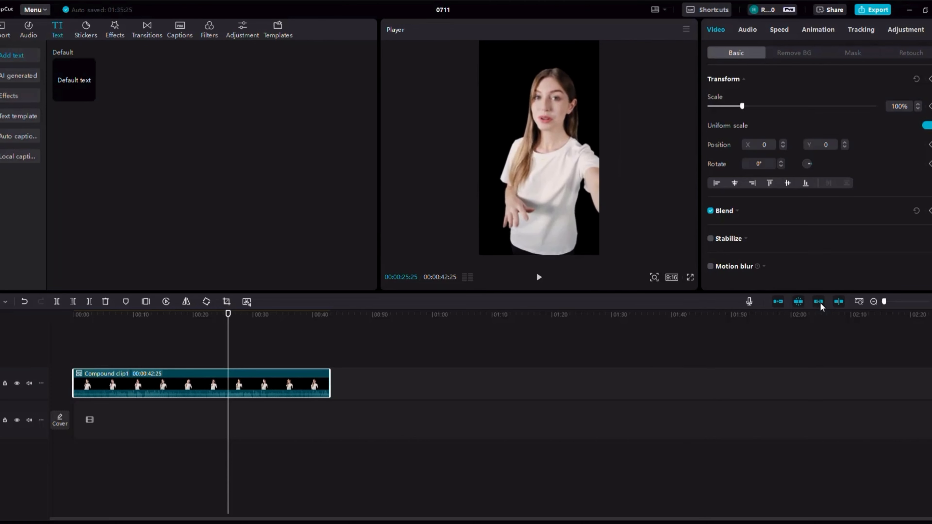
{"action": "left_click_drag", "start_coordinate": [551, 187], "coordinate": [553, 222]}
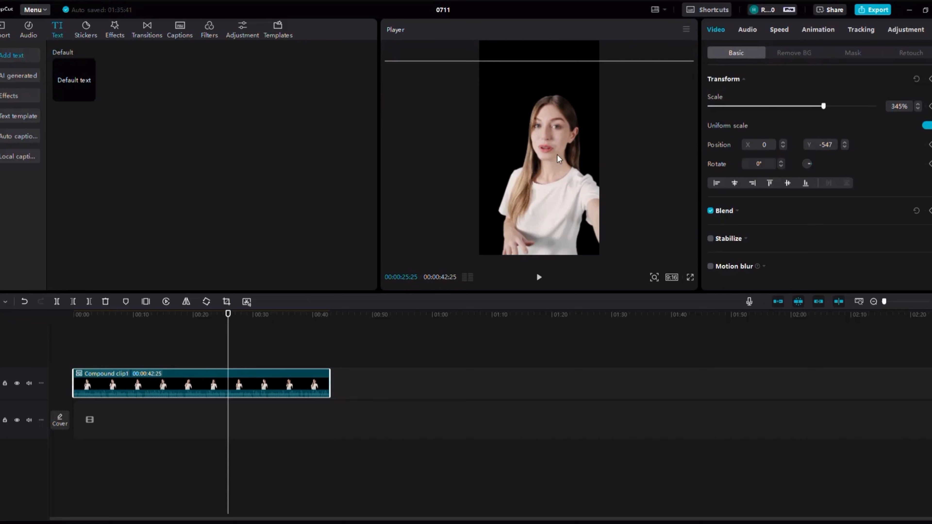
{"action": "left_click_drag", "start_coordinate": [558, 159], "coordinate": [559, 175]}
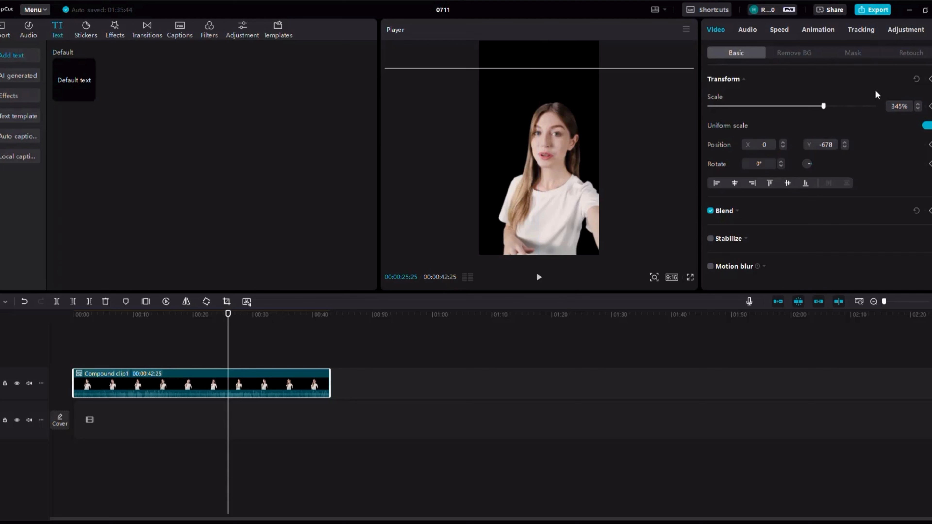
Extract the audio from the compound clip, and select the extracted audio clip.
{"action": "right_click", "coordinate": [205, 394]}
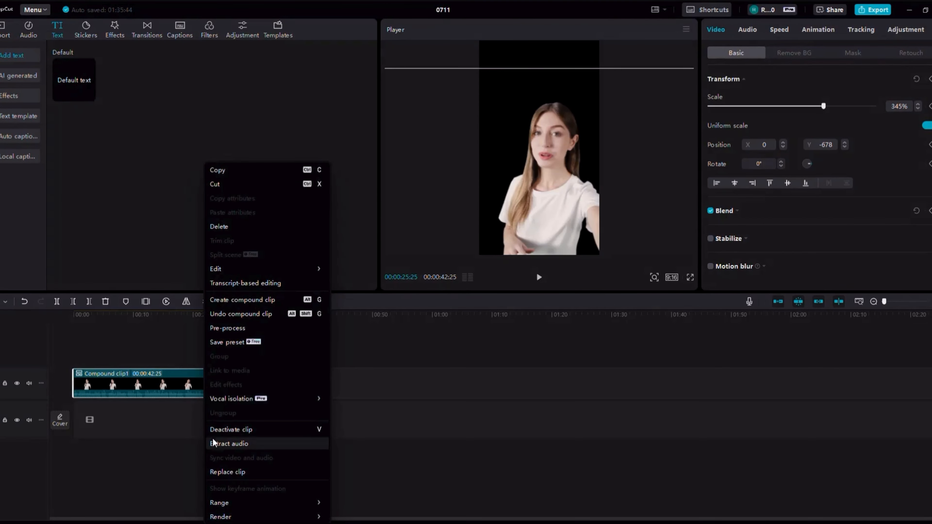
{"action": "left_click", "coordinate": [217, 444]}
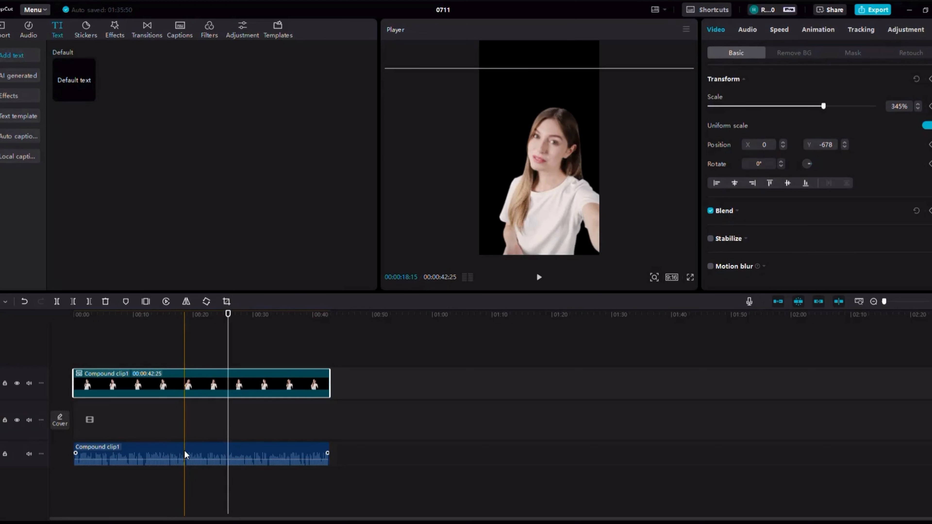
{"action": "left_click", "coordinate": [246, 466]}
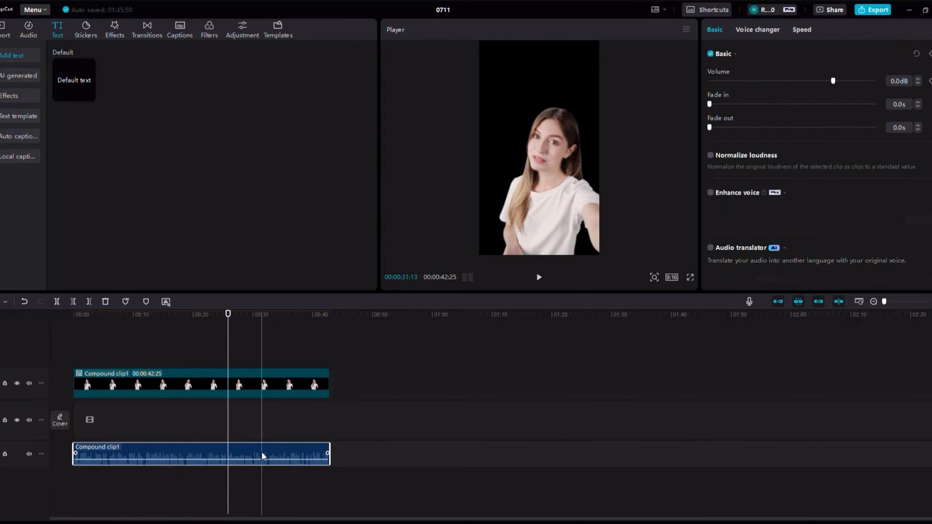
Raise the extracted audio clip's volume to 8.7 dB, and select the compound video clip.
{"action": "left_click_drag", "start_coordinate": [833, 82], "coordinate": [850, 84]}
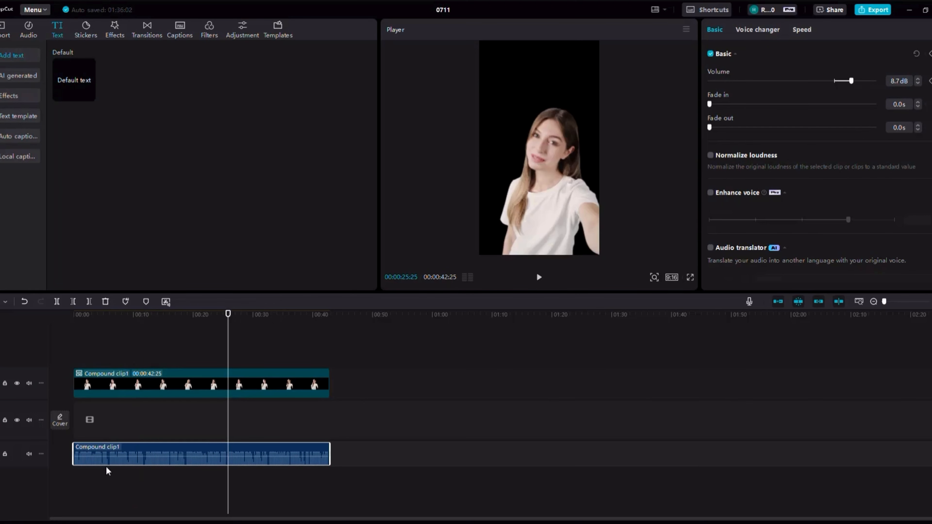
{"action": "mouse_move", "coordinate": [123, 375]}
{"action": "left_mouse_down"}
{"action": "mouse_move", "coordinate": [124, 408]}
{"action": "mouse_move", "coordinate": [125, 373]}
{"action": "left_mouse_up"}
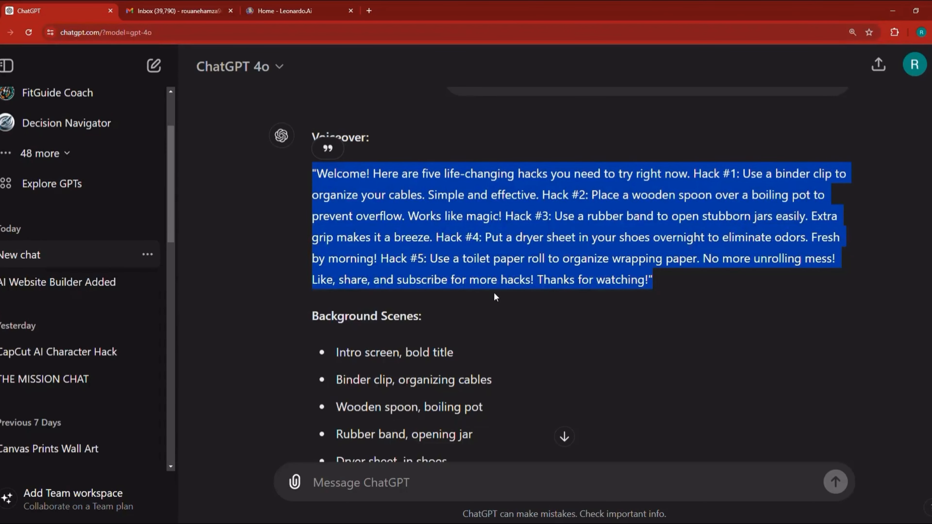
Review the voiceover and background scenes list in ChatGPT, and open Canva in a new browser tab.
{"action": "scroll", "coordinate": [494, 294], "scroll_direction": "down", "scroll_amount": 1}
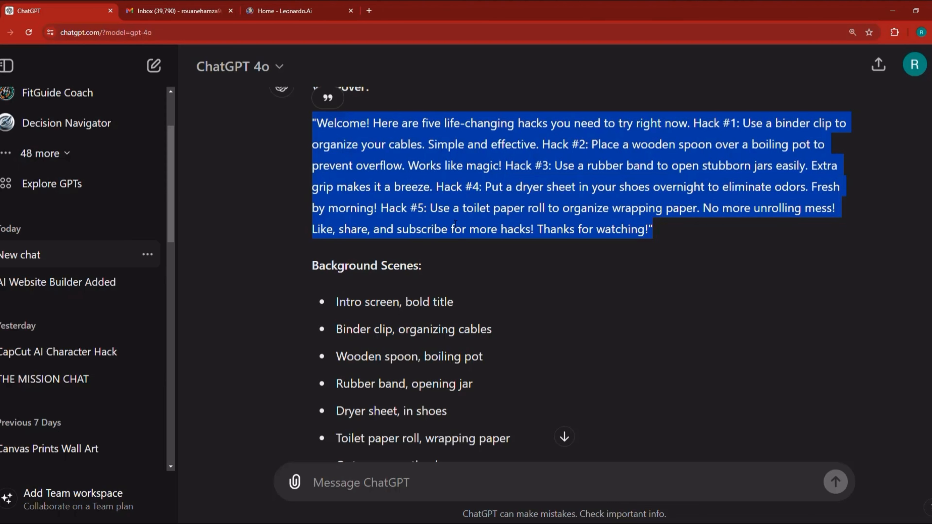
{"action": "scroll", "coordinate": [455, 224], "scroll_direction": "up", "scroll_amount": 3}
{"action": "scroll", "coordinate": [456, 225], "scroll_direction": "up", "scroll_amount": 2}
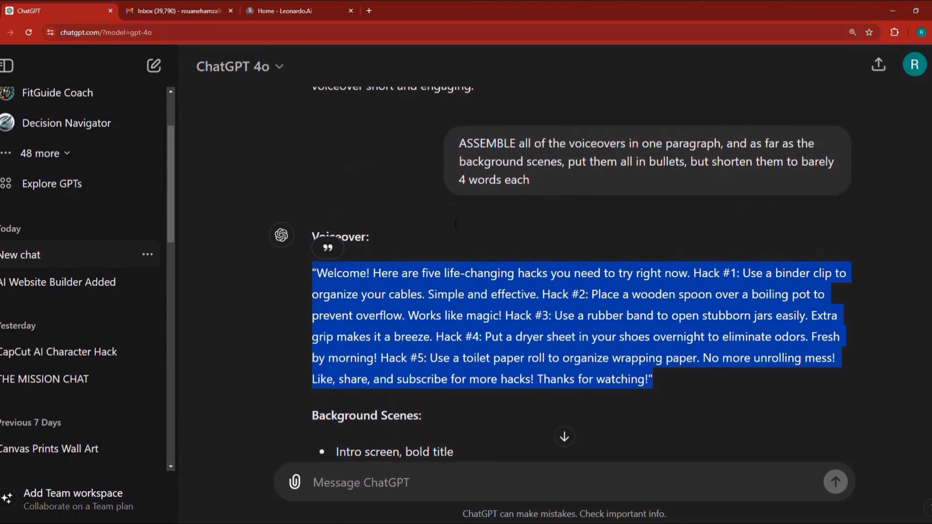
{"action": "scroll", "coordinate": [456, 226], "scroll_direction": "down", "scroll_amount": 2}
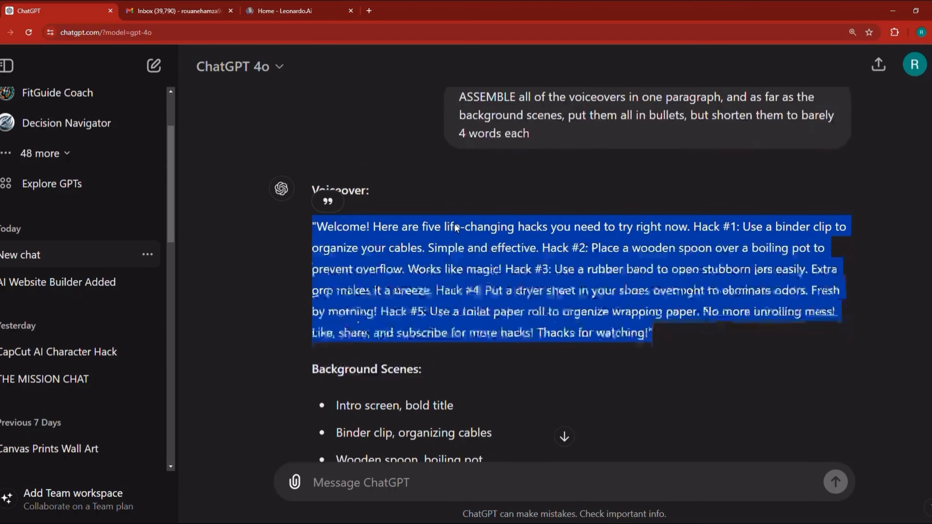
{"action": "left_click", "coordinate": [369, 11]}
{"action": "left_click", "coordinate": [69, 6]}
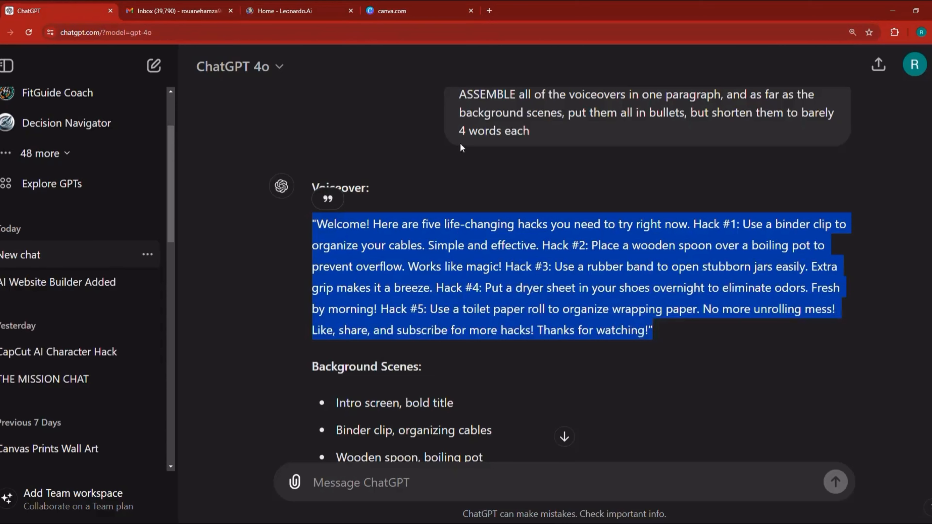
{"action": "scroll", "coordinate": [459, 187], "scroll_direction": "down", "scroll_amount": 3}
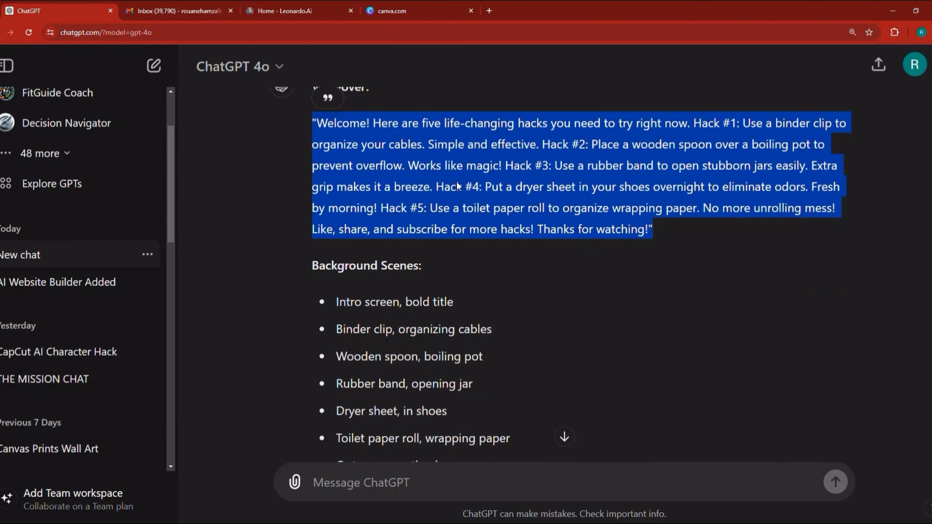
{"action": "left_click", "coordinate": [412, 6]}
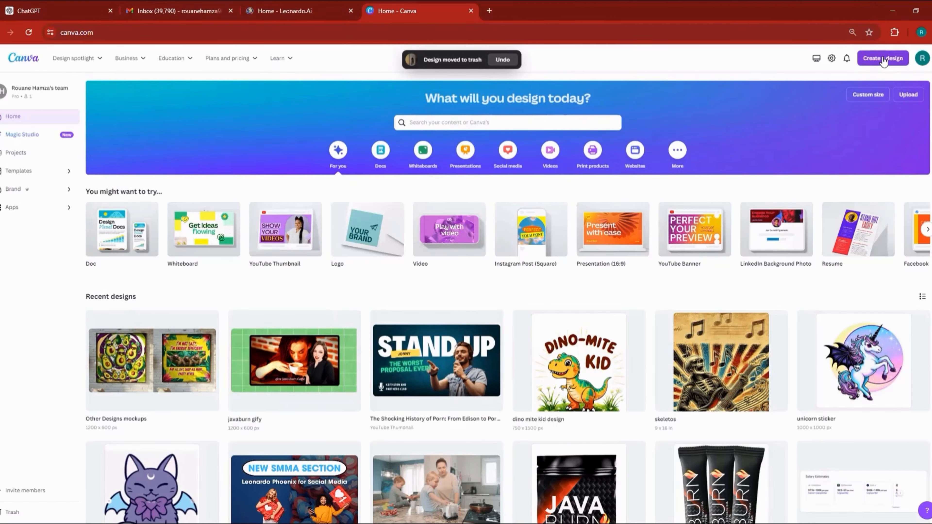
Create a new custom-size design 9 in wide and 16 in high.
{"action": "left_click", "coordinate": [882, 59]}
{"action": "left_click", "coordinate": [789, 294]}
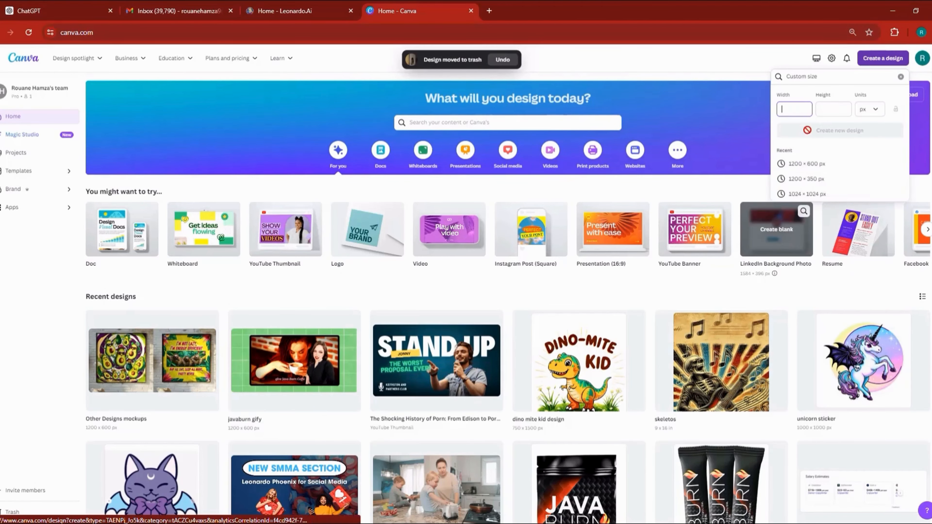
{"action": "left_click", "coordinate": [866, 115]}
{"action": "left_click", "coordinate": [845, 151]}
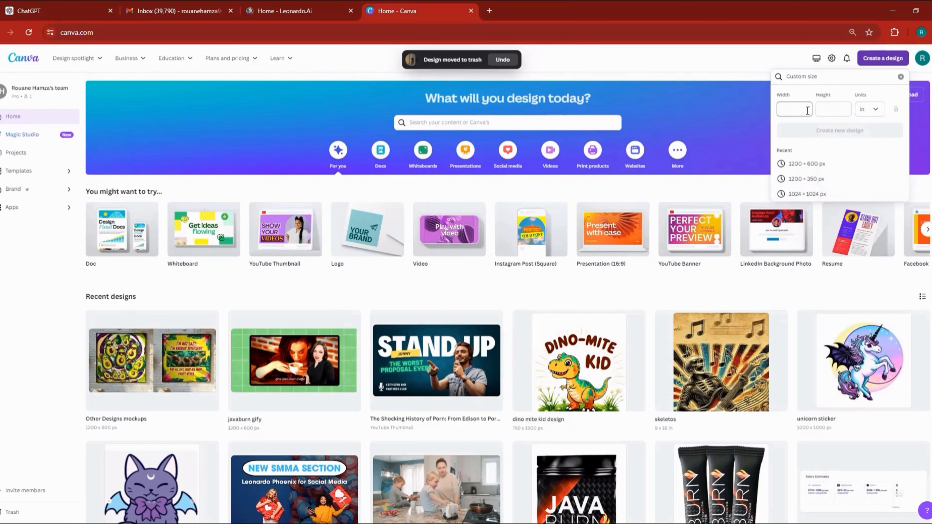
{"action": "left_click", "coordinate": [802, 110]}
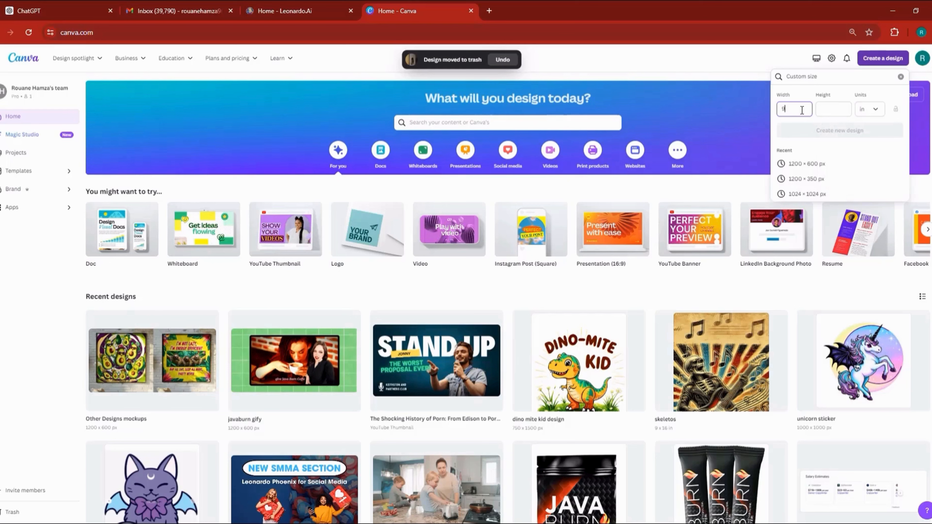
{"action": "type", "text": "9"}
{"action": "left_click", "coordinate": [827, 111]}
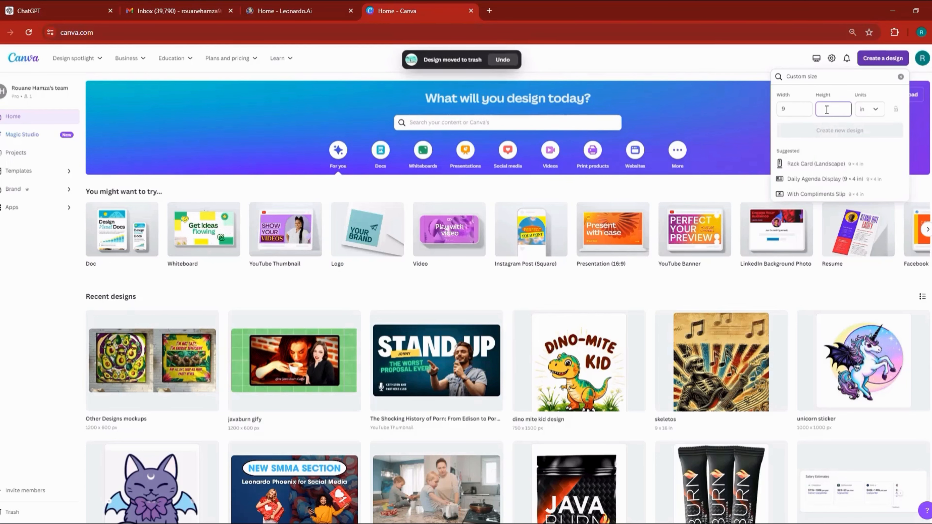
{"action": "type", "text": "16"}
{"action": "left_click", "coordinate": [828, 132]}
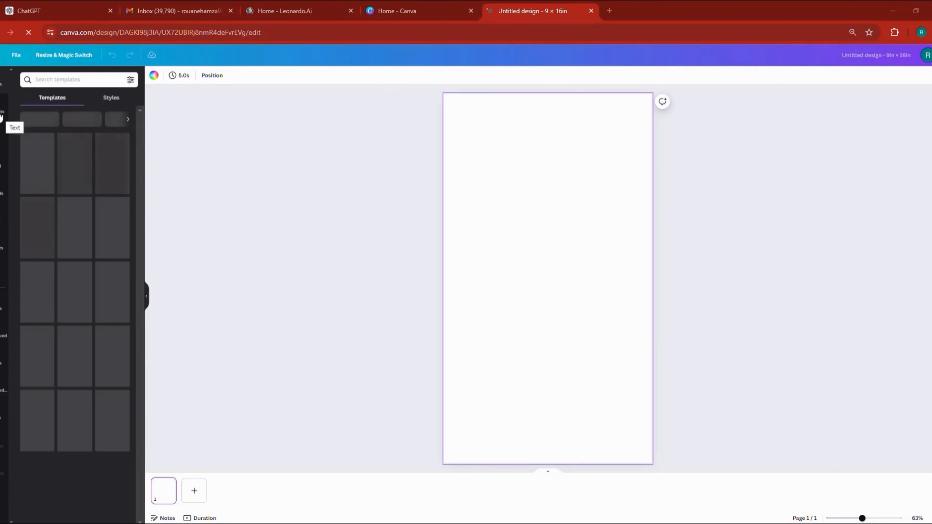
Search the elements library for "life hacks" videos.
{"action": "left_click", "coordinate": [1, 115]}
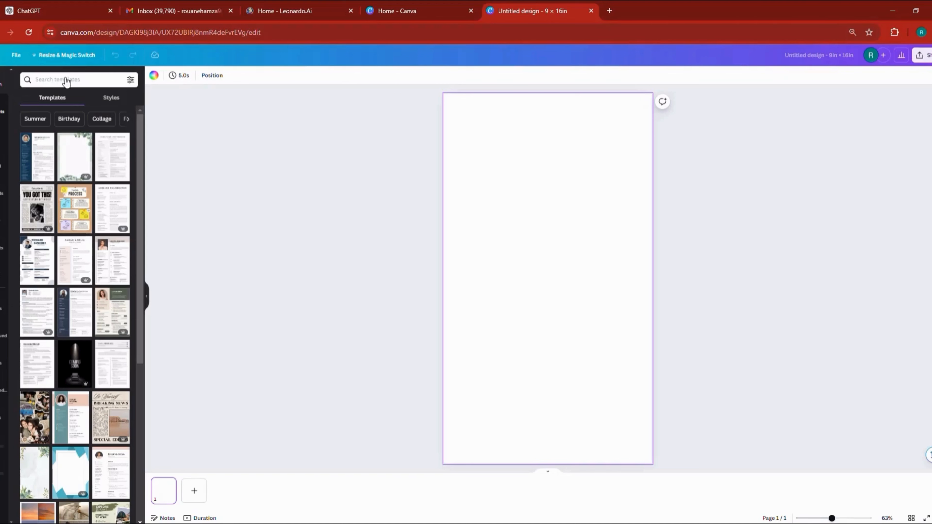
{"action": "left_click", "coordinate": [65, 78]}
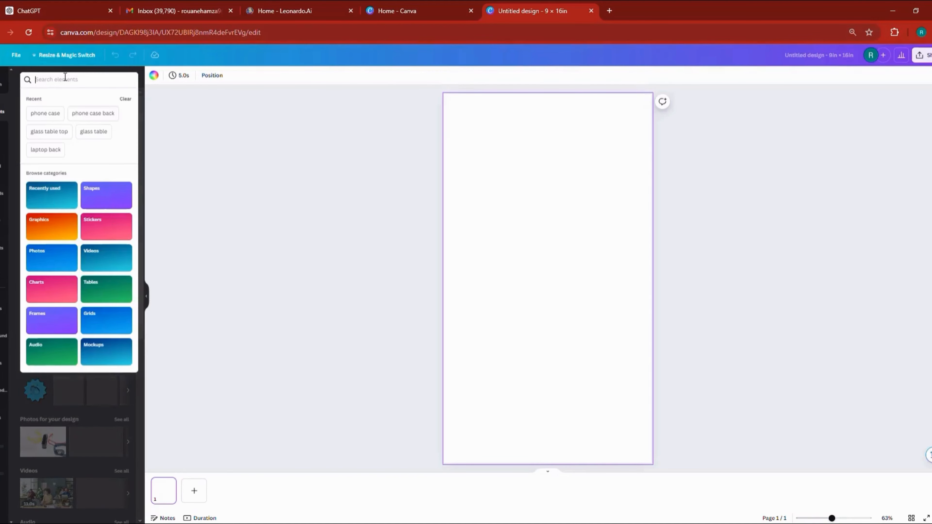
{"action": "type", "text": "life ha"}
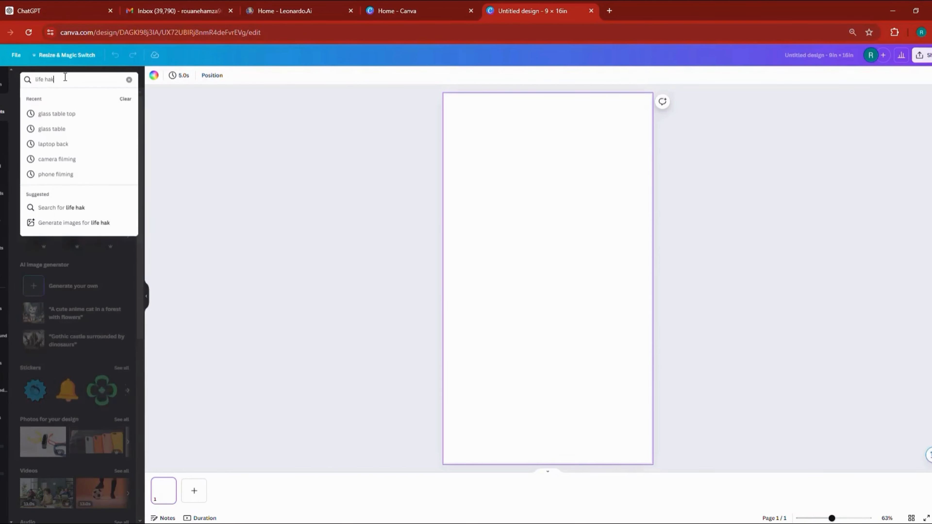
{"action": "type", "text": "cks"}
{"action": "key", "text": "Return"}
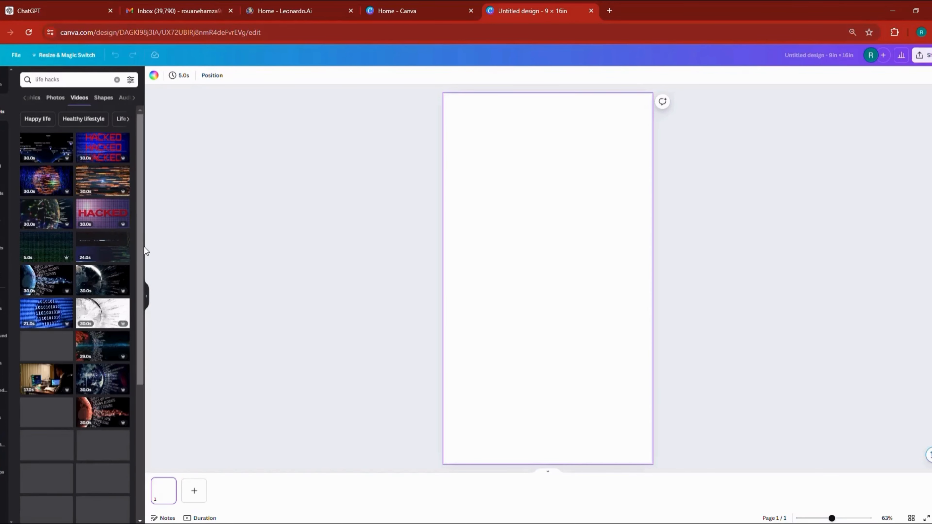
Search the video elements for "life tips" and place the stacked-rocks seascape video on the upper half of the page.
{"action": "double_click", "coordinate": [51, 81]}
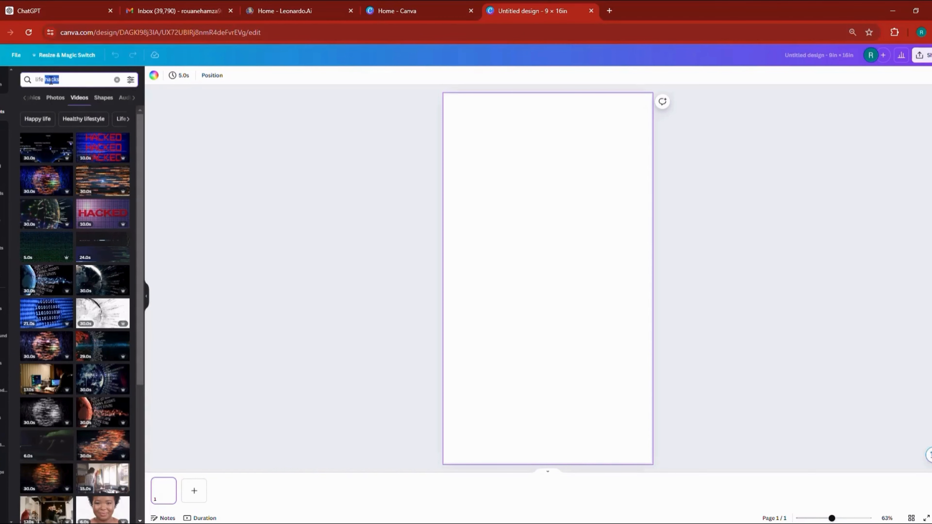
{"action": "key", "text": "BackSpace"}
{"action": "type", "text": "tips"}
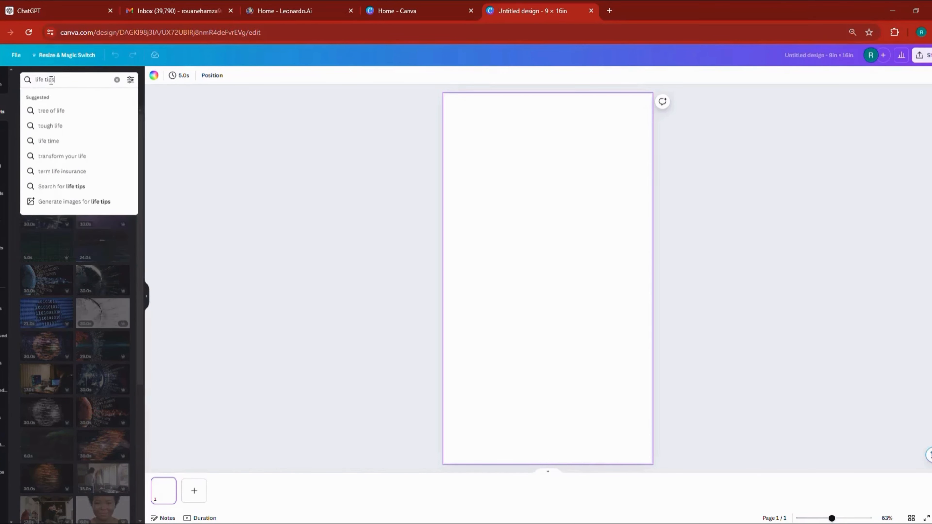
{"action": "key", "text": "Return"}
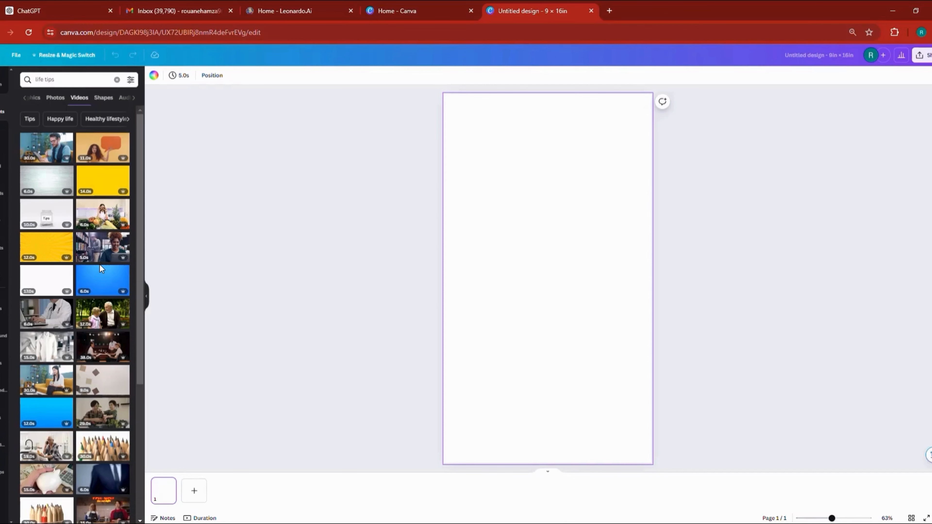
{"action": "scroll", "coordinate": [101, 269], "scroll_direction": "down", "scroll_amount": 4}
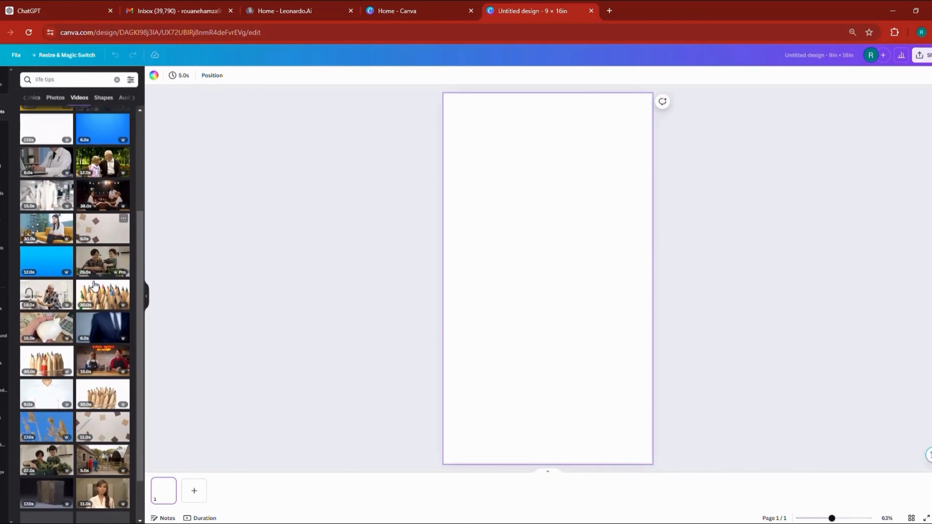
{"action": "scroll", "coordinate": [94, 286], "scroll_direction": "down", "scroll_amount": 2}
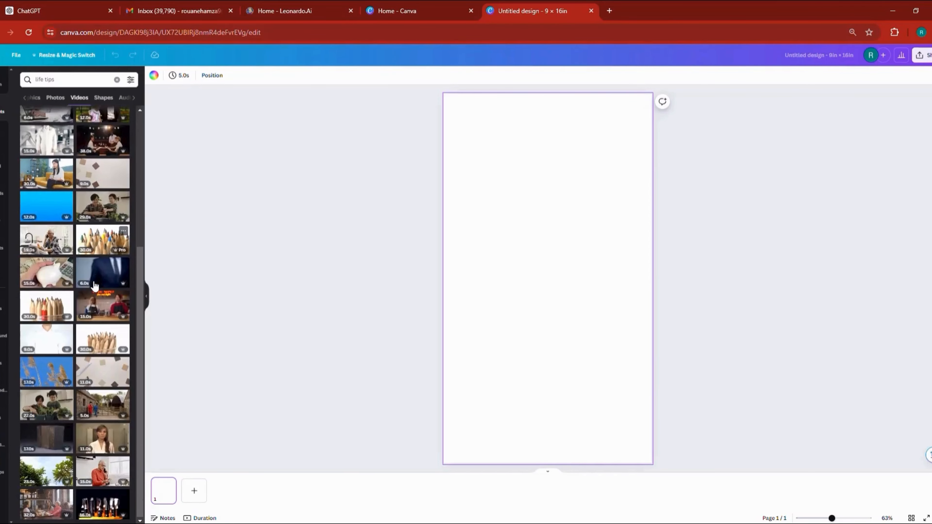
{"action": "scroll", "coordinate": [94, 286], "scroll_direction": "down", "scroll_amount": 5}
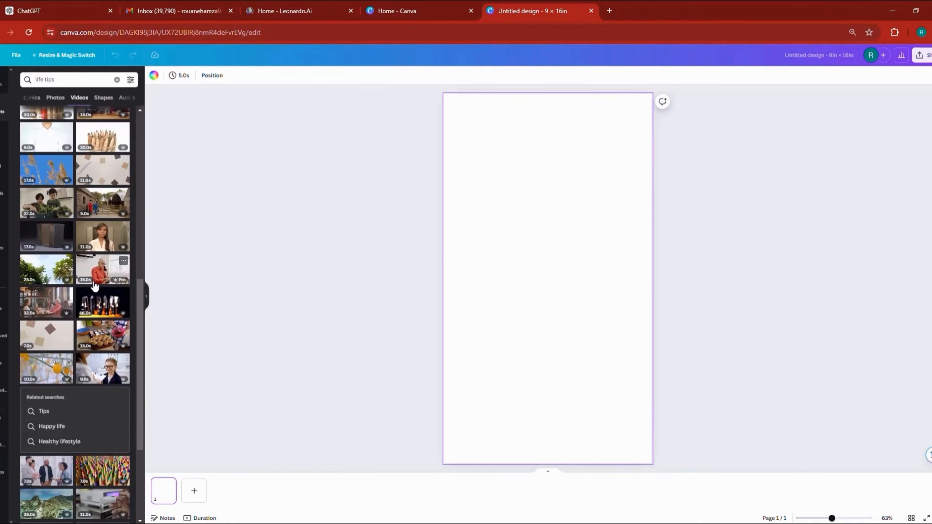
{"action": "scroll", "coordinate": [94, 286], "scroll_direction": "down", "scroll_amount": 4}
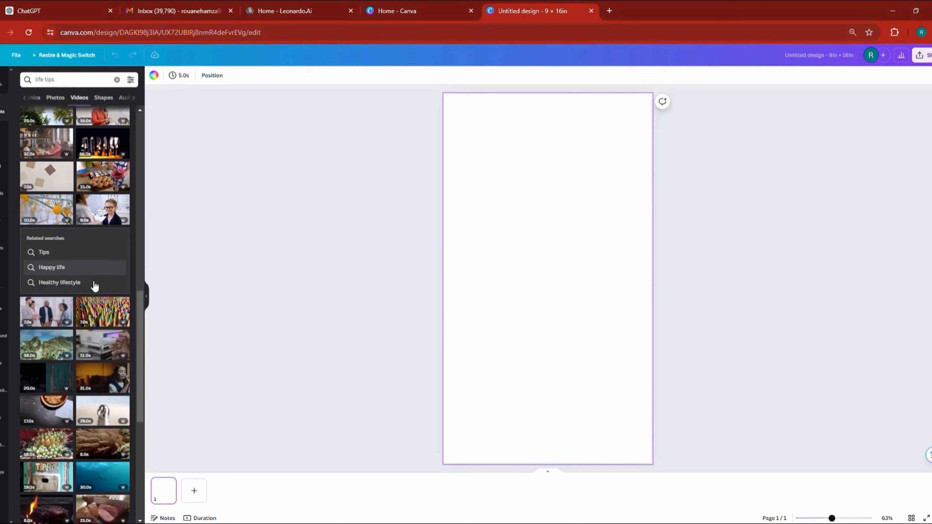
{"action": "scroll", "coordinate": [95, 286], "scroll_direction": "down", "scroll_amount": 3}
{"action": "scroll", "coordinate": [95, 285], "scroll_direction": "down", "scroll_amount": 4}
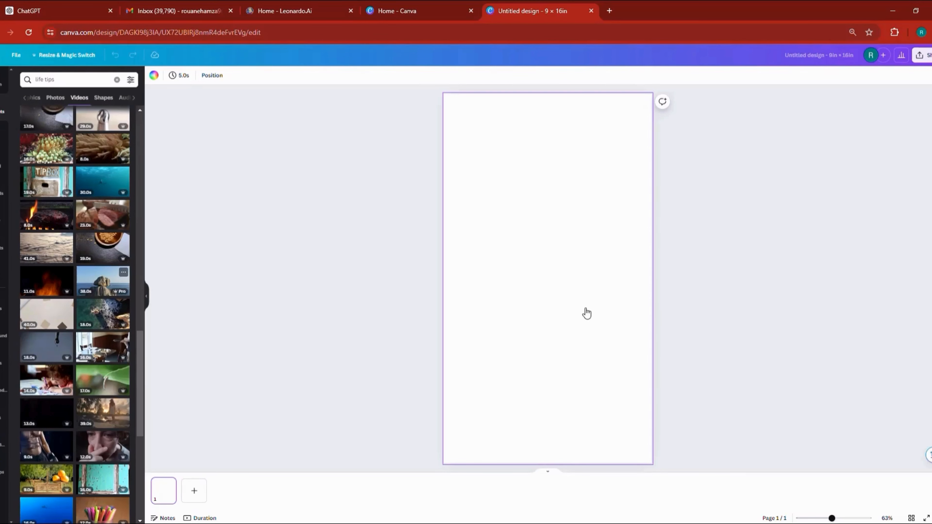
{"action": "left_click_drag", "start_coordinate": [586, 313], "coordinate": [585, 312]}
{"action": "left_click_drag", "start_coordinate": [572, 254], "coordinate": [561, 221]}
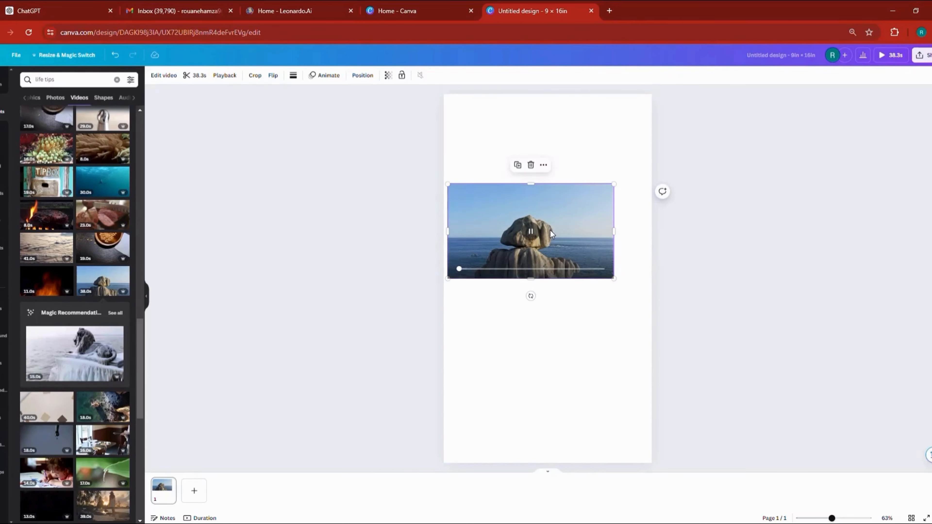
Set the rock video's playback speed to 2 and open its trim controls.
{"action": "left_click", "coordinate": [232, 76]}
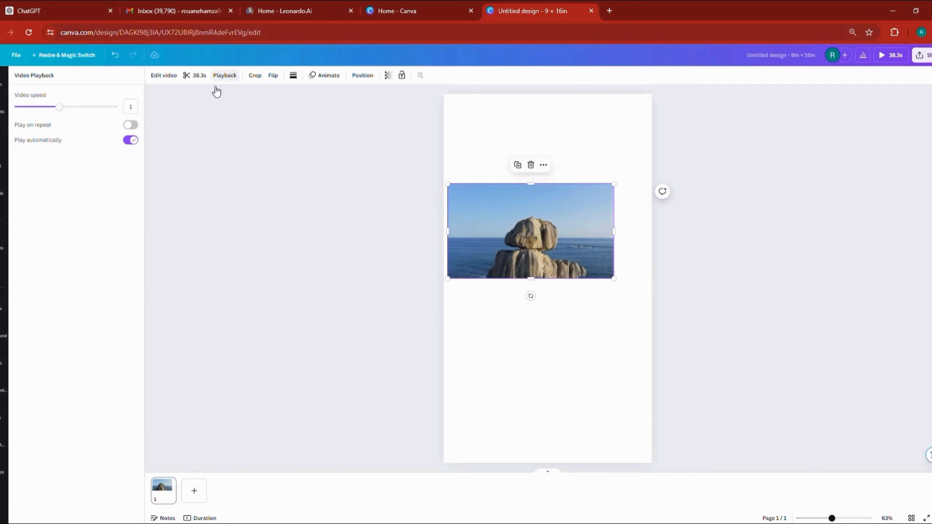
{"action": "left_click_drag", "start_coordinate": [59, 106], "coordinate": [210, 113]}
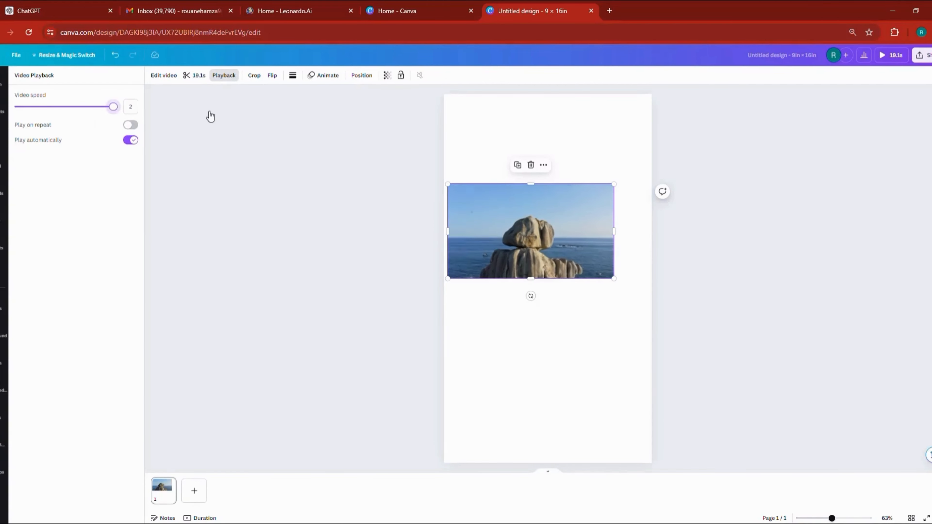
{"action": "left_click", "coordinate": [200, 78]}
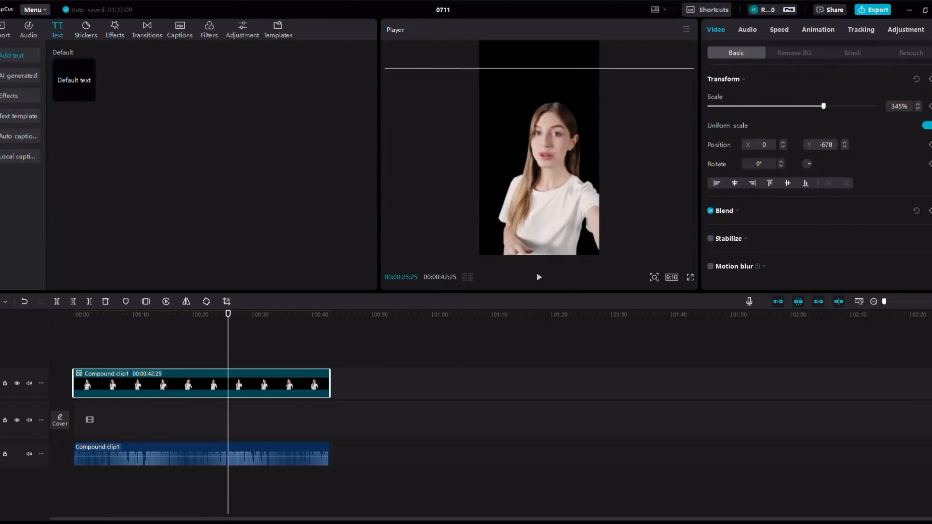
Switch to CapCut and play the timeline from the start to time the voiceover's introduction.
{"action": "left_click", "coordinate": [103, 322]}
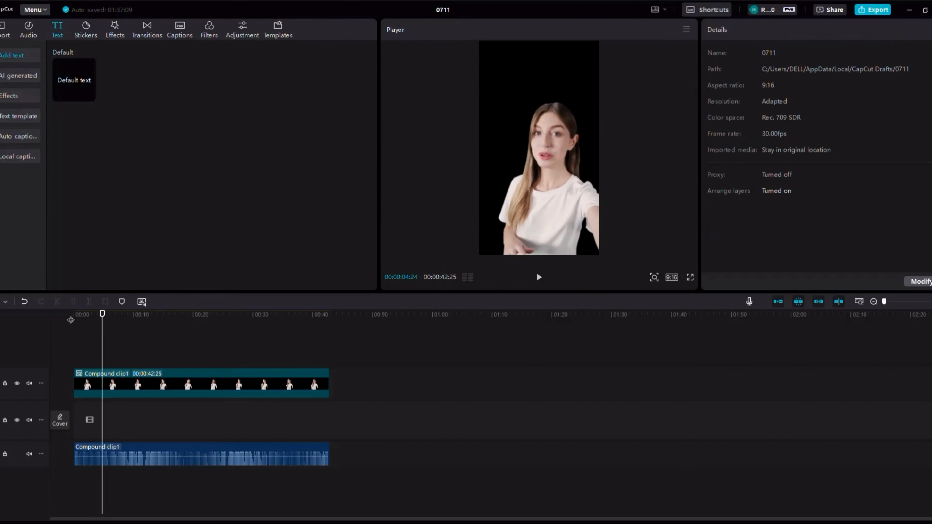
{"action": "left_click", "coordinate": [72, 319]}
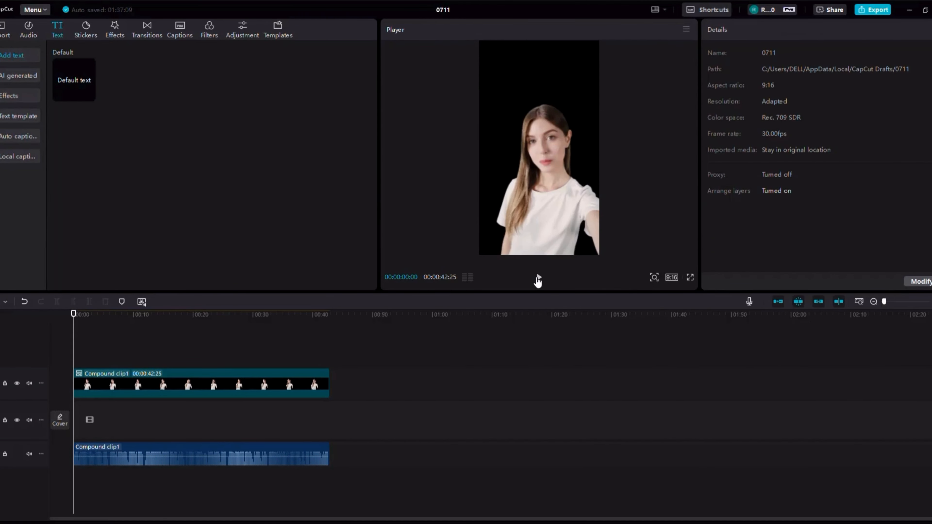
{"action": "left_click", "coordinate": [537, 279]}
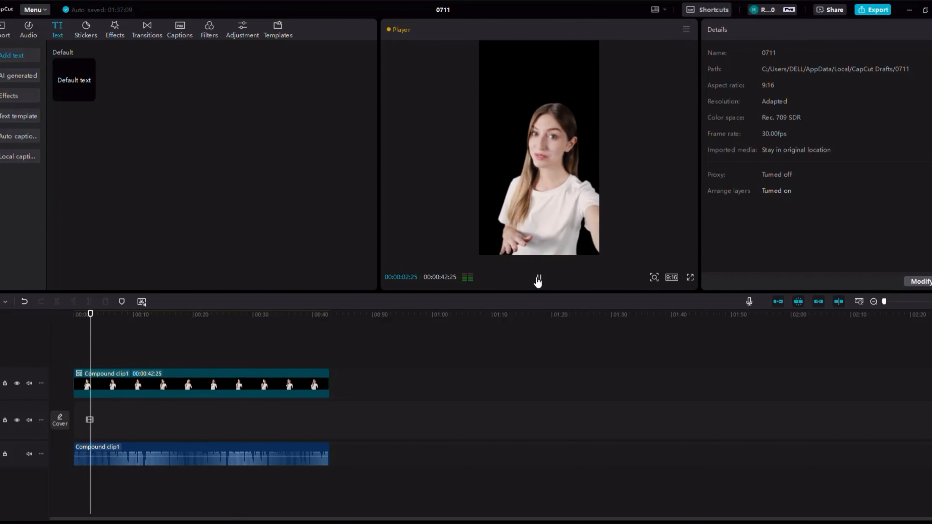
{"action": "left_click", "coordinate": [538, 279]}
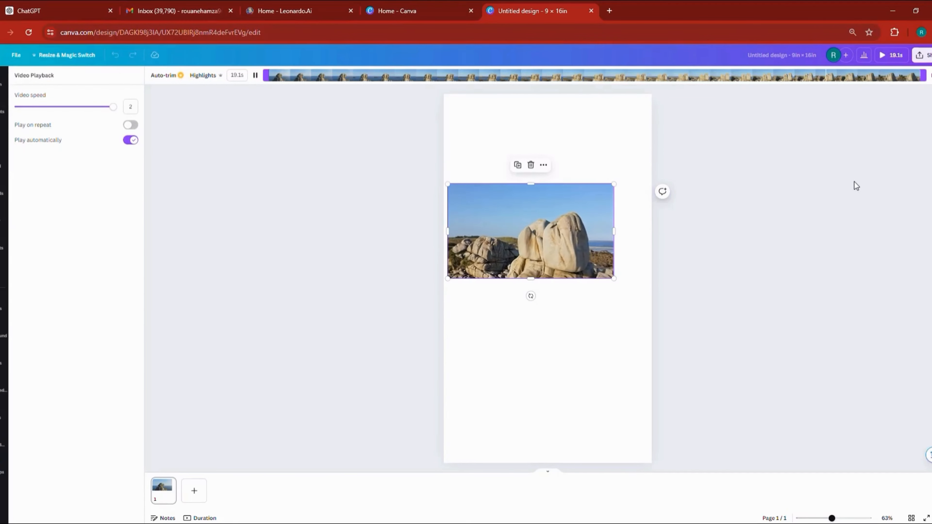
Switch back to Canva and set the rock video's trimmed duration to 4.1 seconds.
{"action": "left_click", "coordinate": [232, 75]}
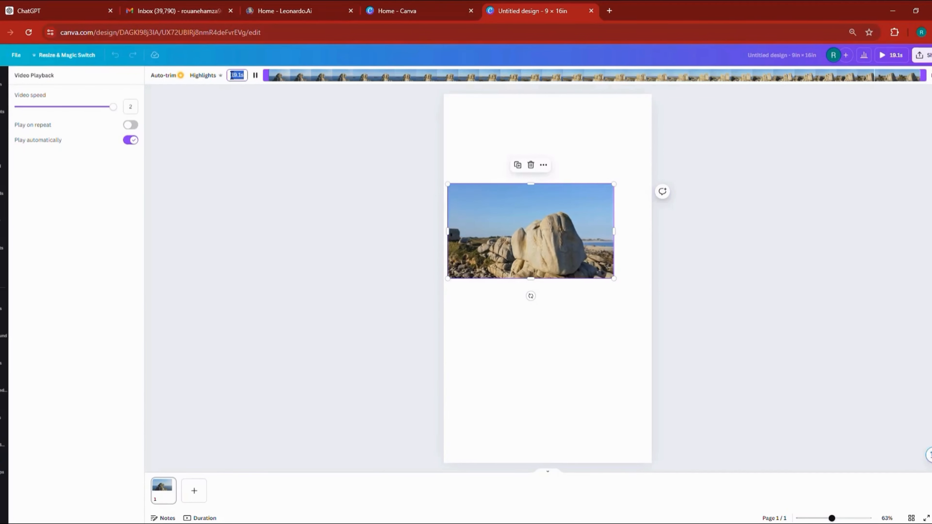
{"action": "type", "text": "4"}
{"action": "key", "text": "Return"}
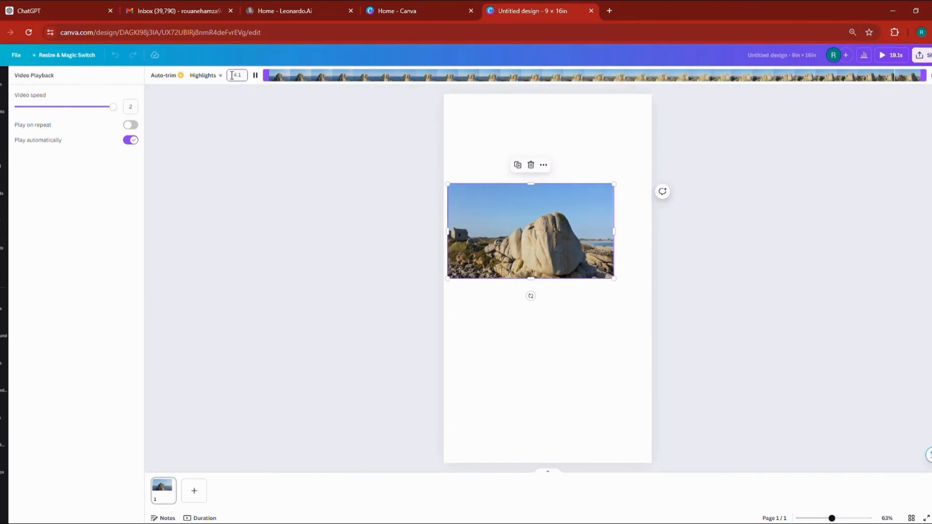
Apply the rock video's trim and set the video as the page background.
{"action": "left_click", "coordinate": [931, 75]}
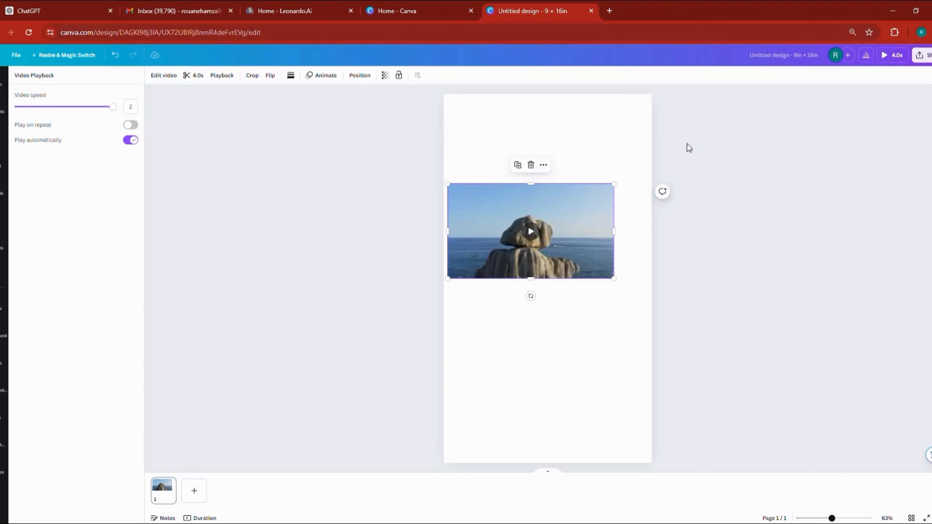
{"action": "right_click", "coordinate": [498, 226]}
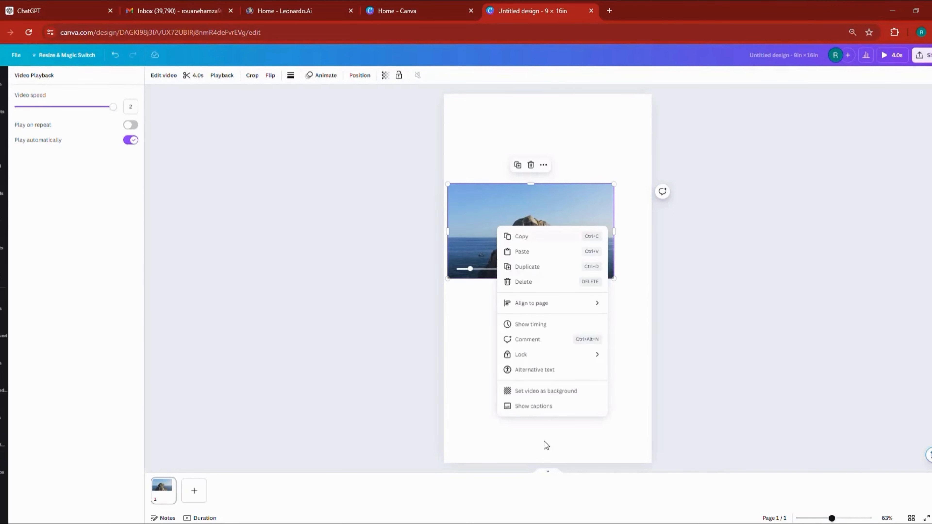
{"action": "left_click", "coordinate": [554, 390]}
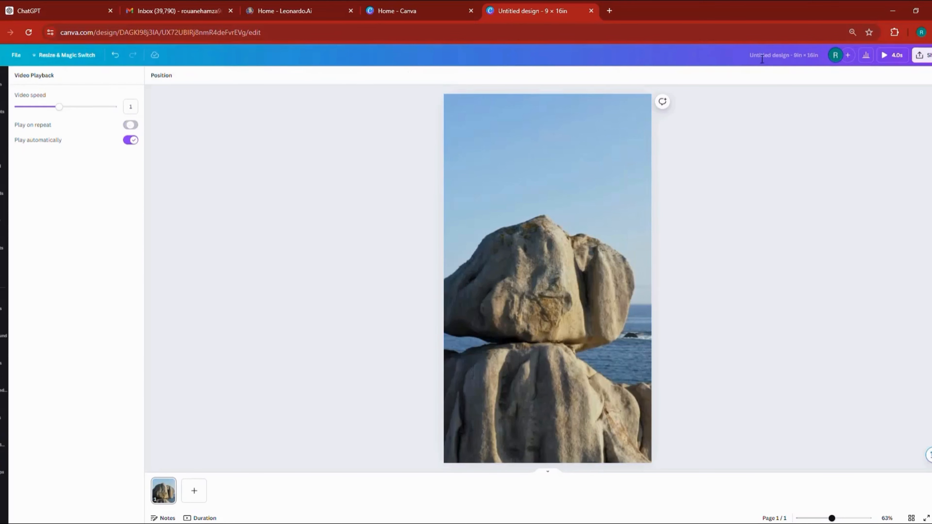
Rename the design "intro life hack" and download it as an MP4 video.
{"action": "type", "text": "Intro life hack"}
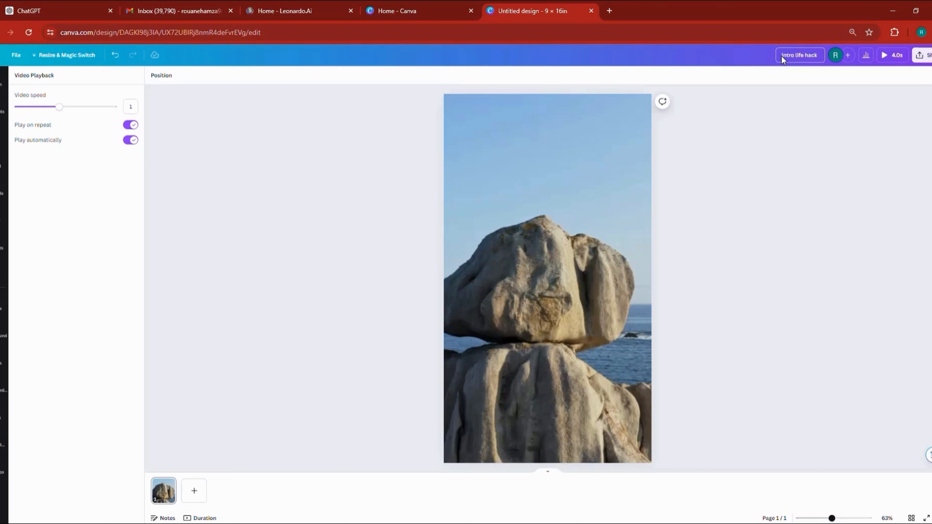
{"action": "left_click", "coordinate": [921, 55]}
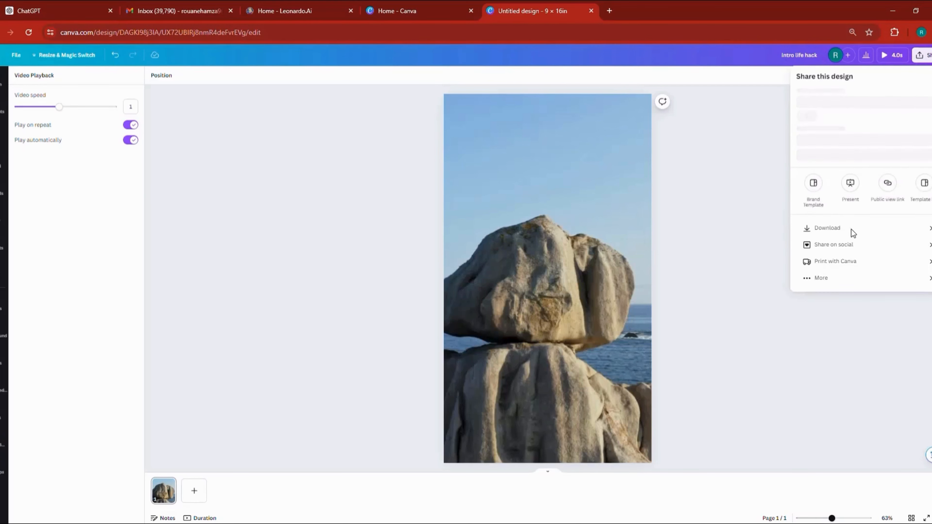
{"action": "left_click", "coordinate": [853, 245]}
{"action": "left_click_drag", "start_coordinate": [869, 134], "coordinate": [928, 139]}
{"action": "left_click", "coordinate": [906, 194]}
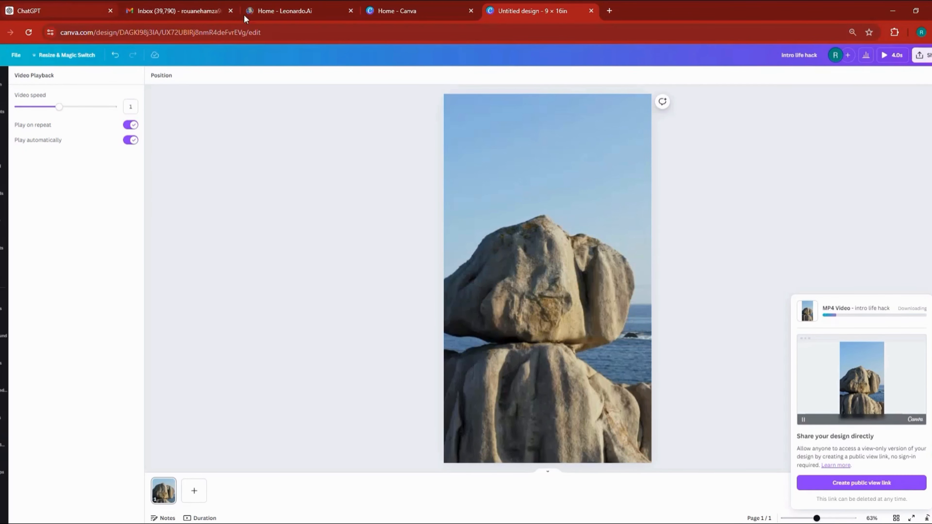
Load Leonardo.Ai beside the ChatGPT page, and copy the scene "Binder clip, organizing cables" from ChatGPT's Background Scenes list.
{"action": "left_click", "coordinate": [309, 13]}
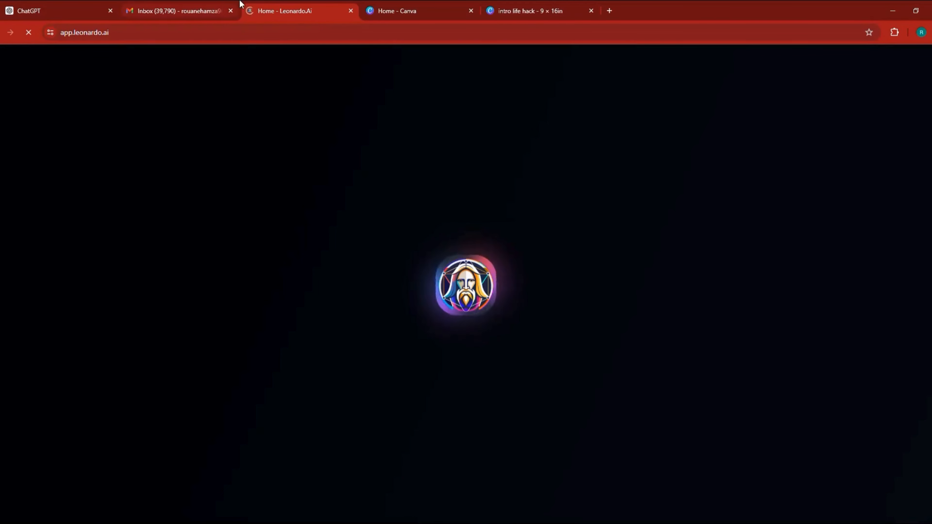
{"action": "left_click_drag", "start_coordinate": [276, 4], "coordinate": [193, 4]}
{"action": "left_click", "coordinate": [56, 5]}
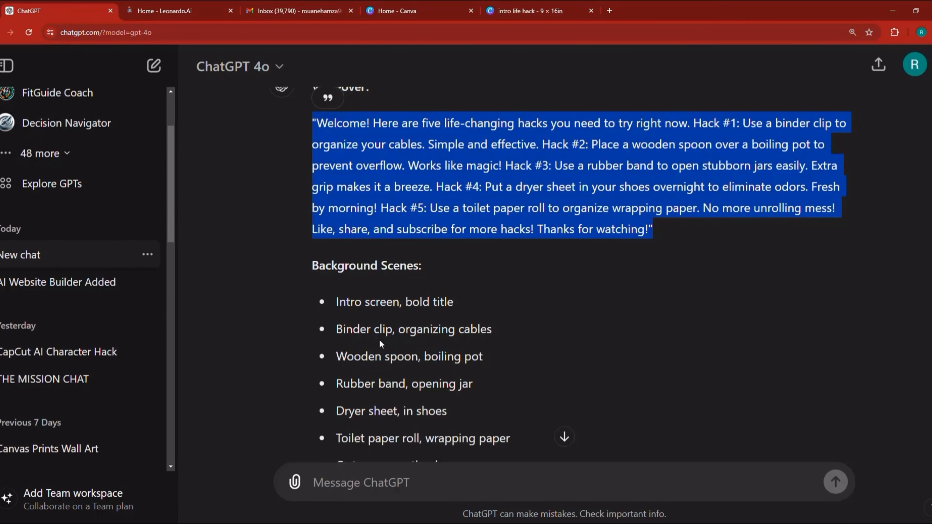
{"action": "scroll", "coordinate": [380, 340], "scroll_direction": "down", "scroll_amount": 3}
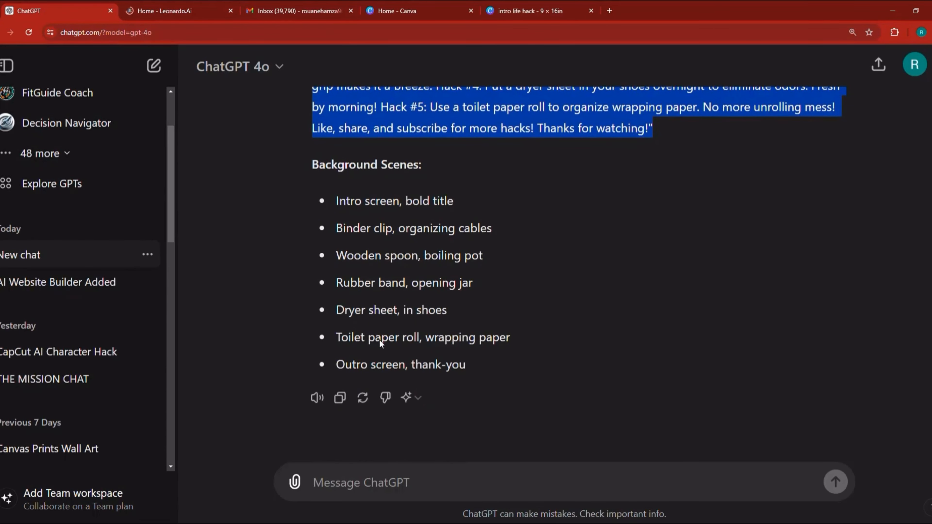
{"action": "triple_click", "coordinate": [411, 229]}
{"action": "key", "text": "ctrl+c"}
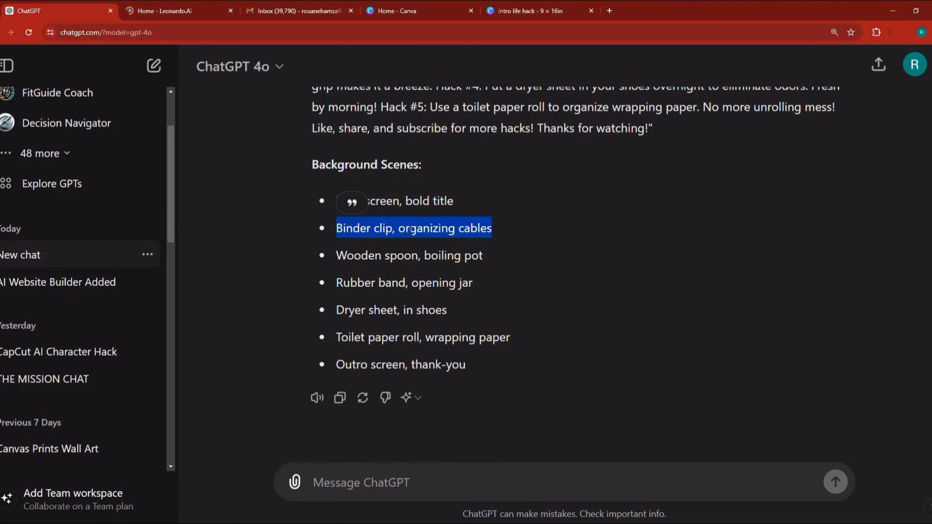
Switch to Leonardo.Ai, dismiss the What's New notice, and open Image Generation with Legacy Mode turned on.
{"action": "left_click", "coordinate": [144, 5]}
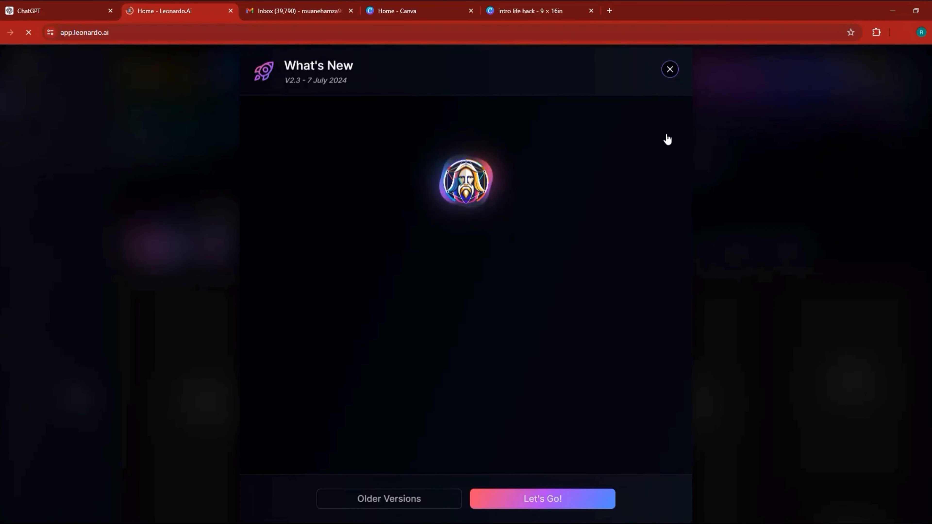
{"action": "left_click", "coordinate": [670, 69]}
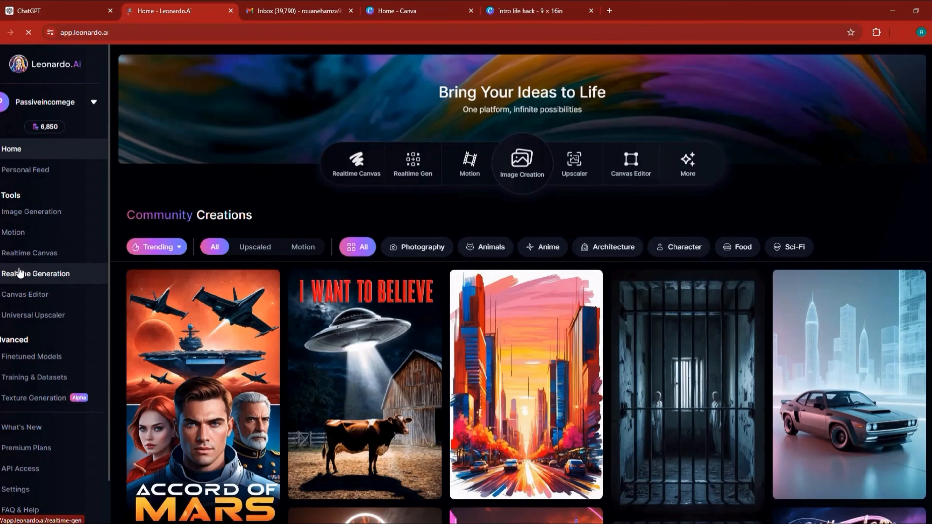
{"action": "left_click", "coordinate": [32, 212]}
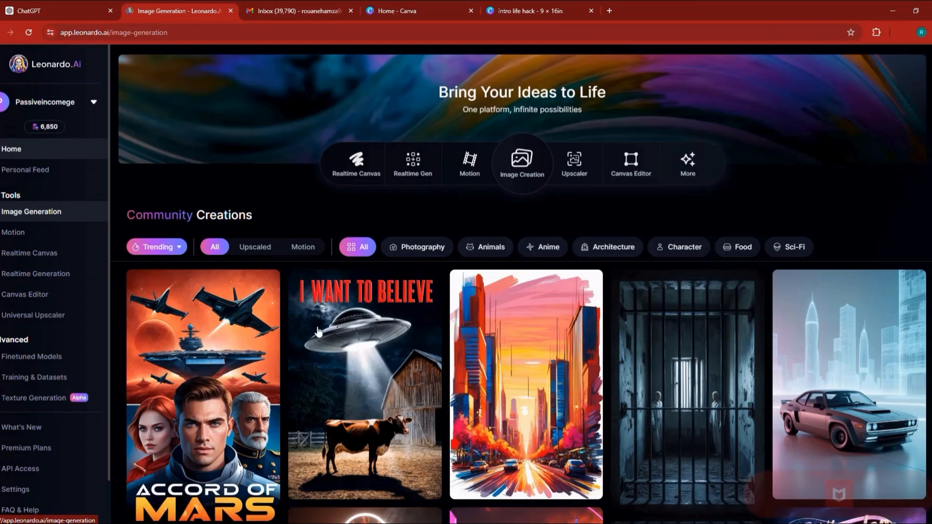
{"action": "scroll", "coordinate": [316, 330], "scroll_direction": "down", "scroll_amount": 5}
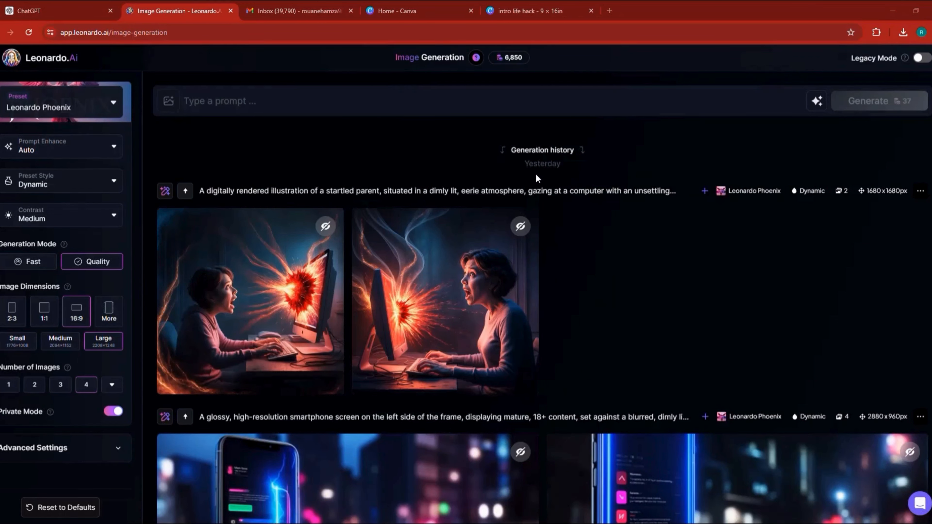
{"action": "left_click", "coordinate": [924, 58]}
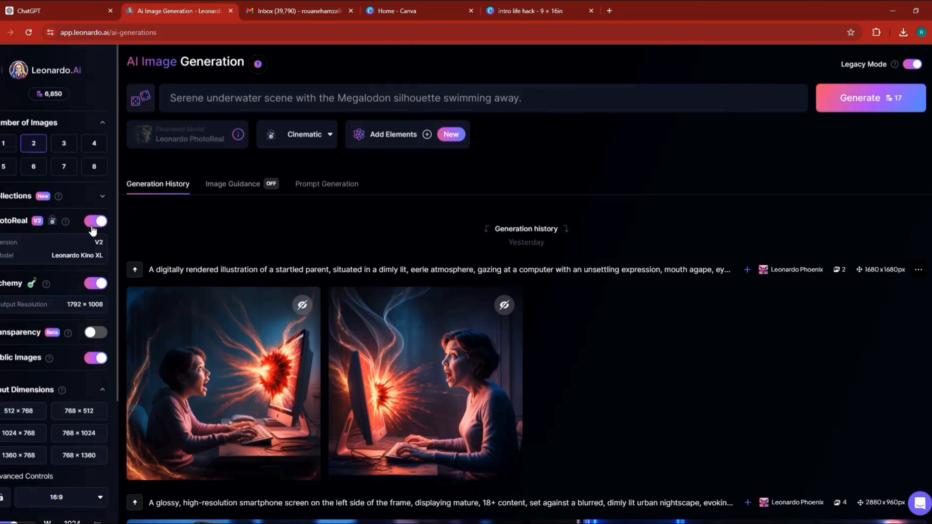
{"action": "left_click", "coordinate": [93, 225]}
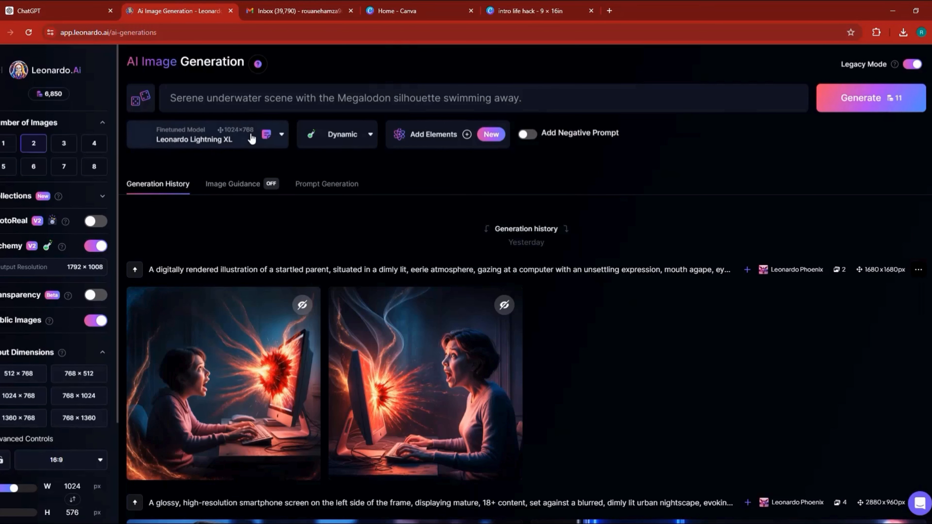
{"action": "left_click", "coordinate": [245, 141]}
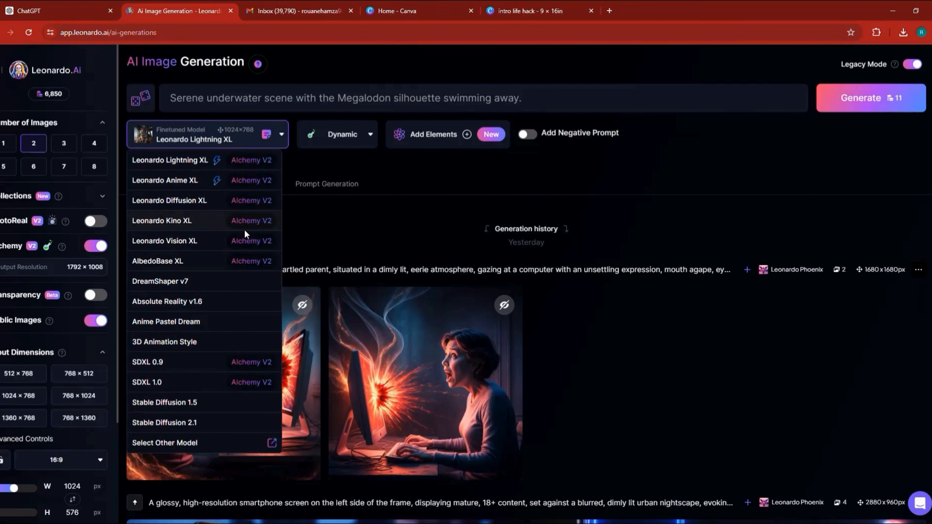
{"action": "left_click", "coordinate": [95, 225]}
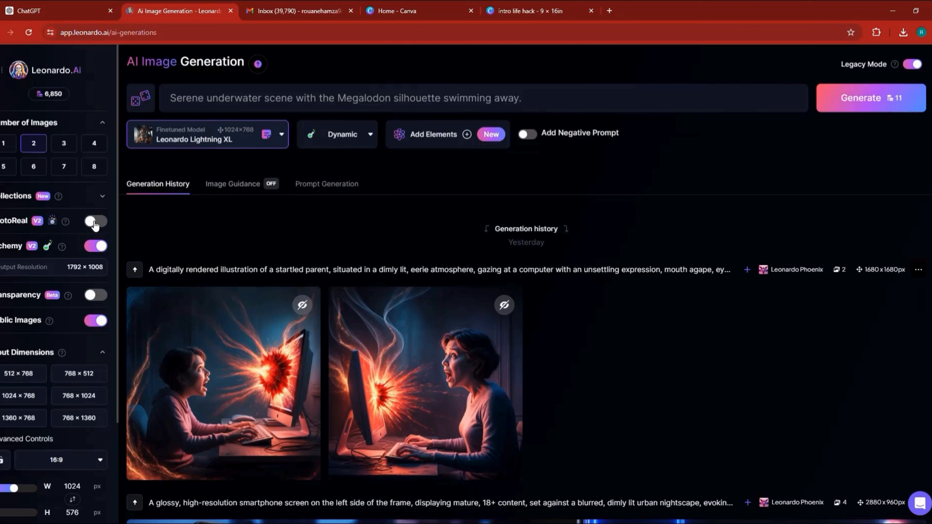
{"action": "left_click", "coordinate": [95, 222]}
Set the aspect ratio of the generated images to 9:16.
{"action": "scroll", "coordinate": [61, 344], "scroll_direction": "down", "scroll_amount": 2}
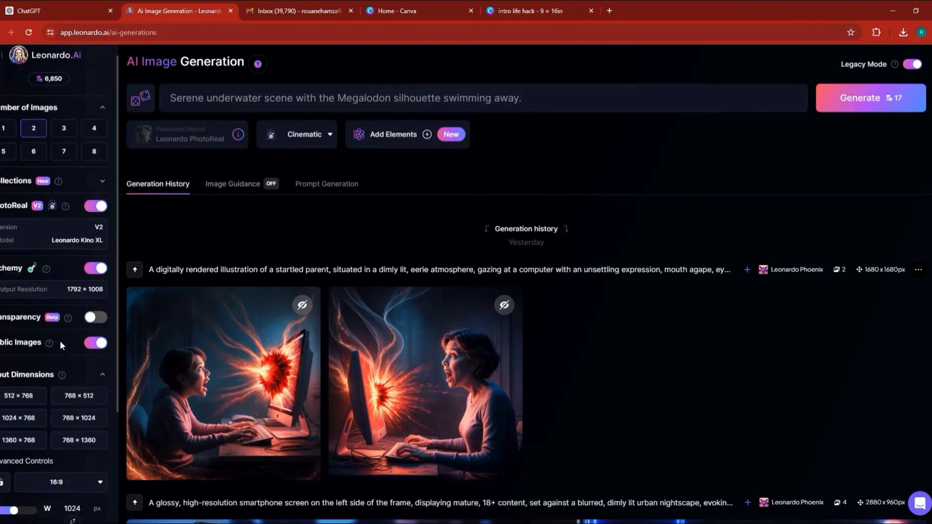
{"action": "left_click", "coordinate": [70, 454]}
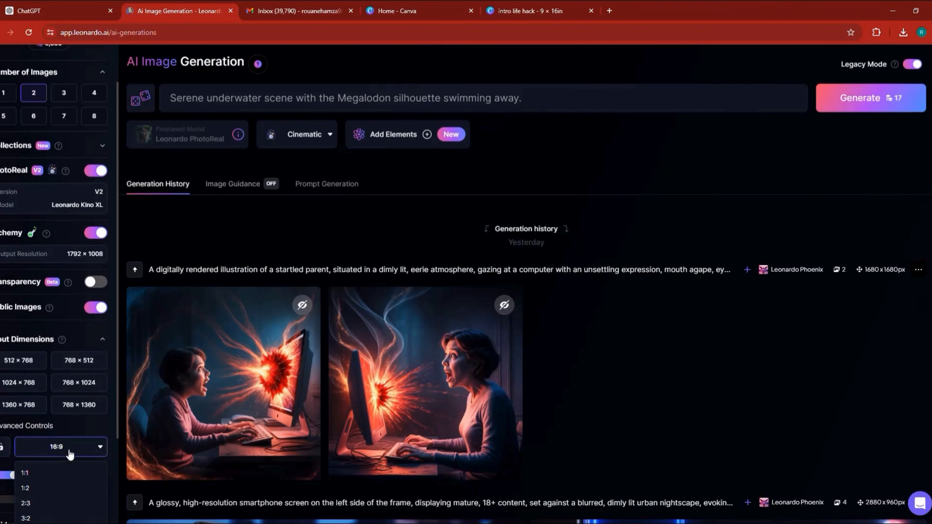
{"action": "scroll", "coordinate": [69, 453], "scroll_direction": "down", "scroll_amount": 3}
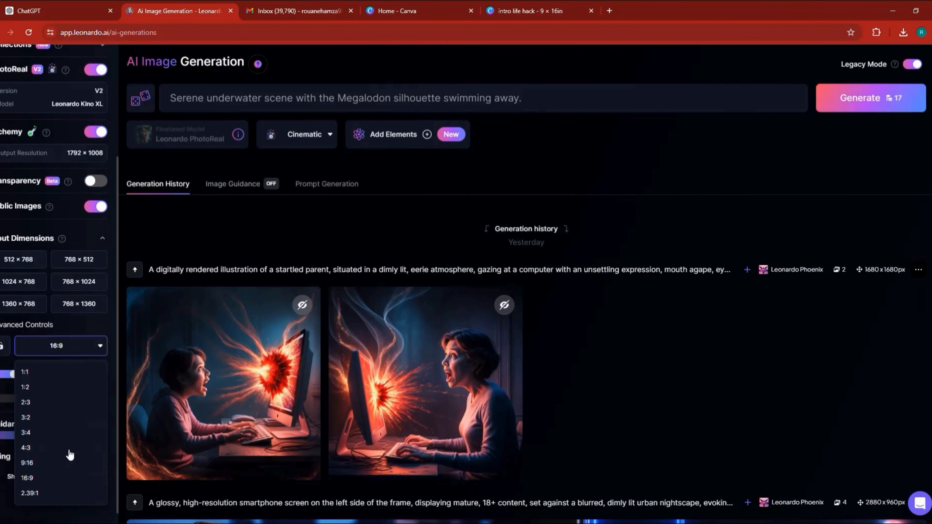
{"action": "left_click", "coordinate": [45, 466]}
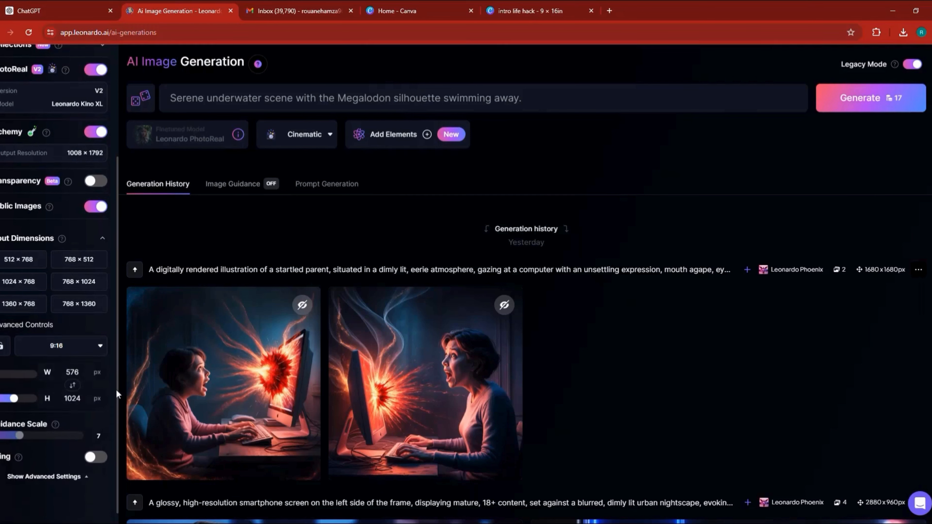
Replace the existing prompt with "Binder clip, organizing cables" and generate the images.
{"action": "mouse_move", "coordinate": [290, 355]}
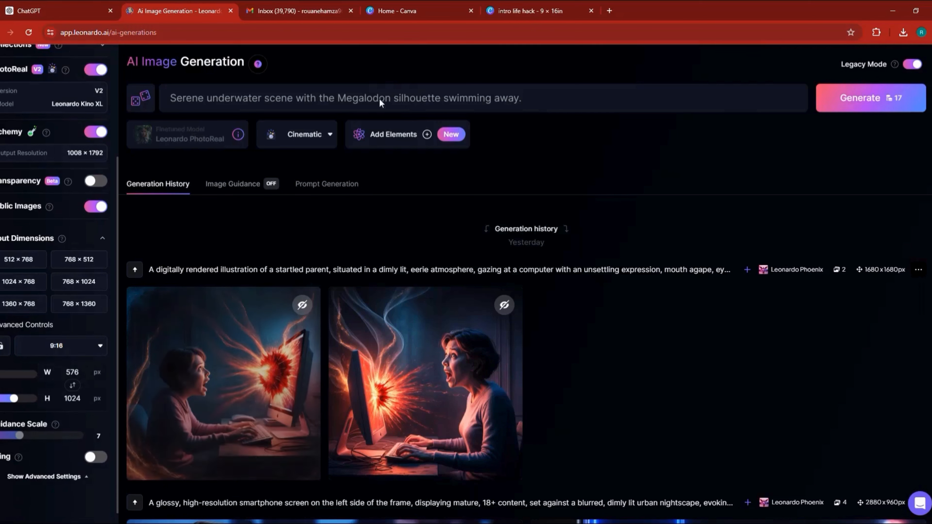
{"action": "triple_click", "coordinate": [373, 100]}
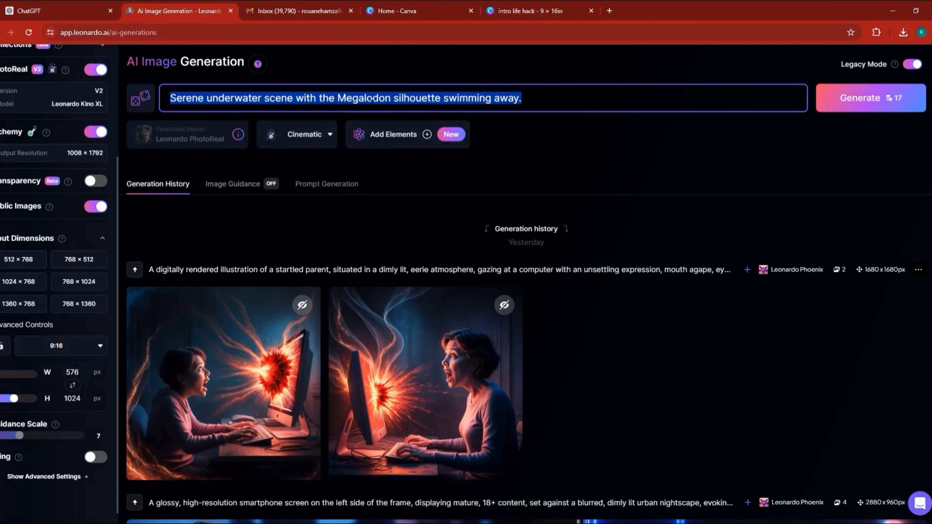
{"action": "key", "text": "ctrl+v"}
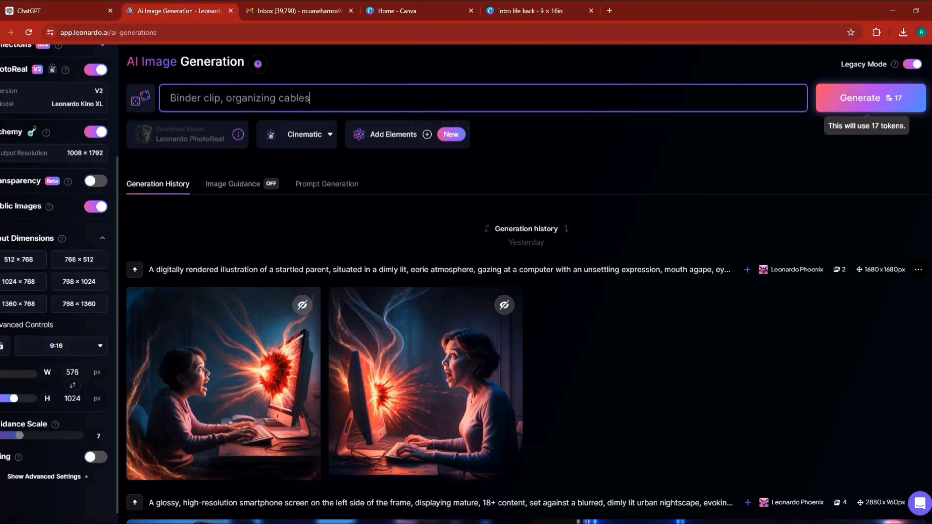
{"action": "key", "text": "Return"}
{"action": "scroll", "coordinate": [58, 165], "scroll_direction": "up", "scroll_amount": 3}
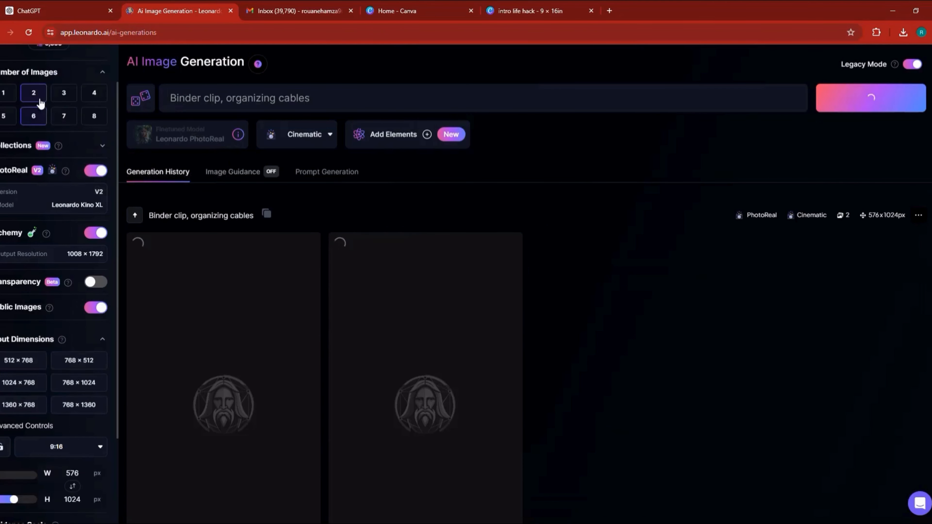
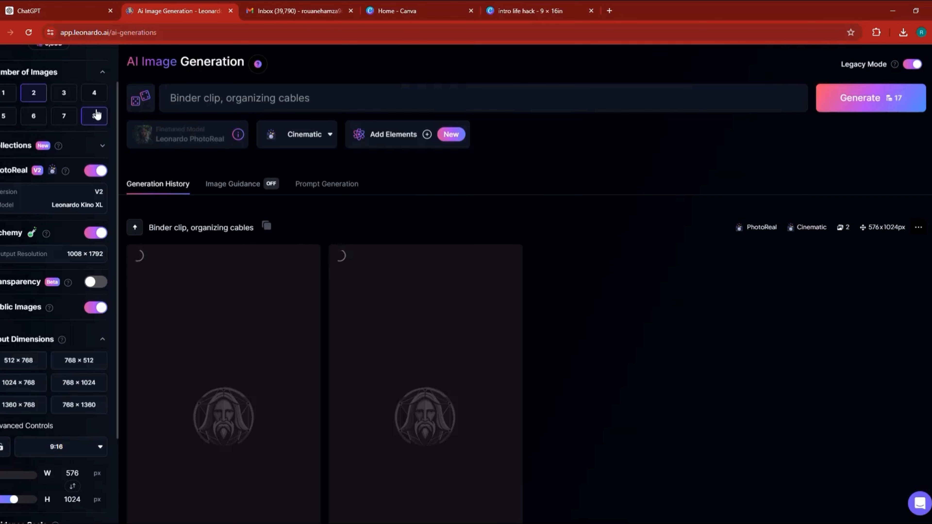
{"action": "scroll", "coordinate": [71, 236], "scroll_direction": "down", "scroll_amount": 3}
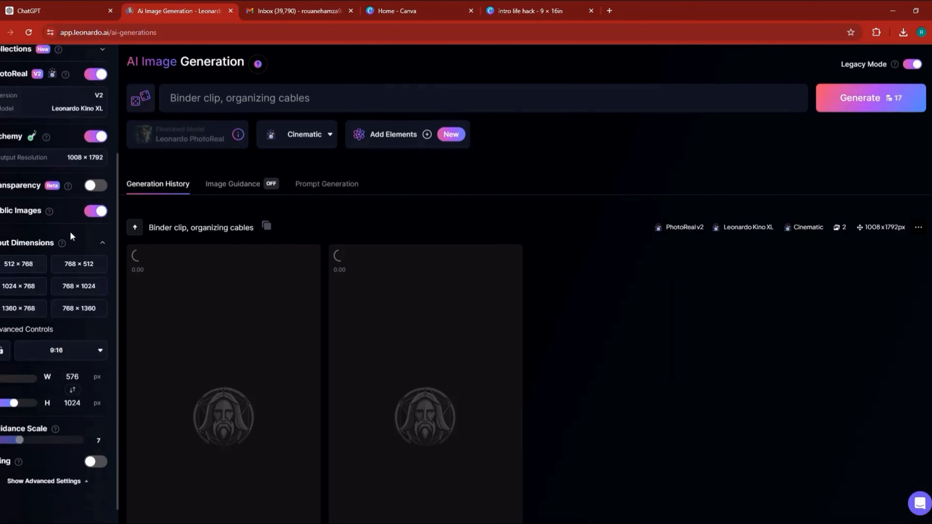
{"action": "scroll", "coordinate": [41, 341], "scroll_direction": "up", "scroll_amount": 5}
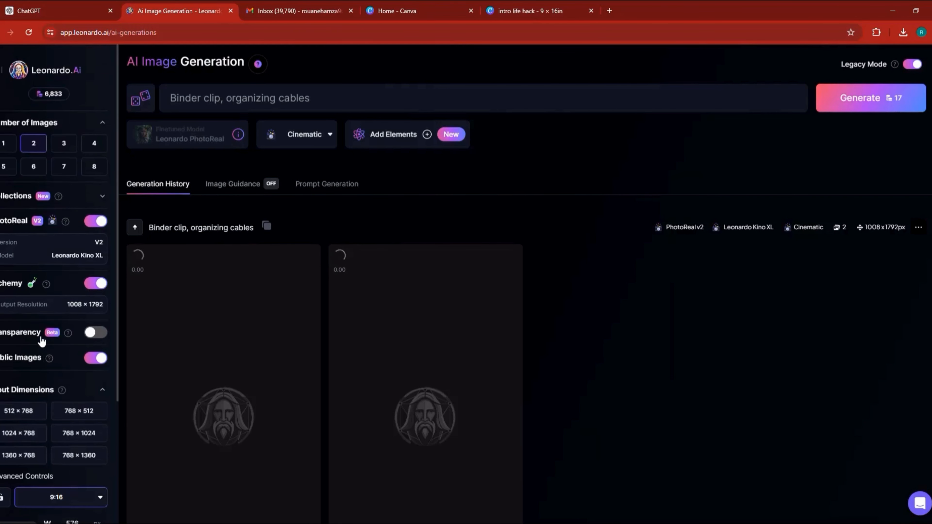
Switch to ChatGPT and copy the scene "Wooden spoon, boiling pot" from the Background Scenes list.
{"action": "left_click", "coordinate": [39, 6]}
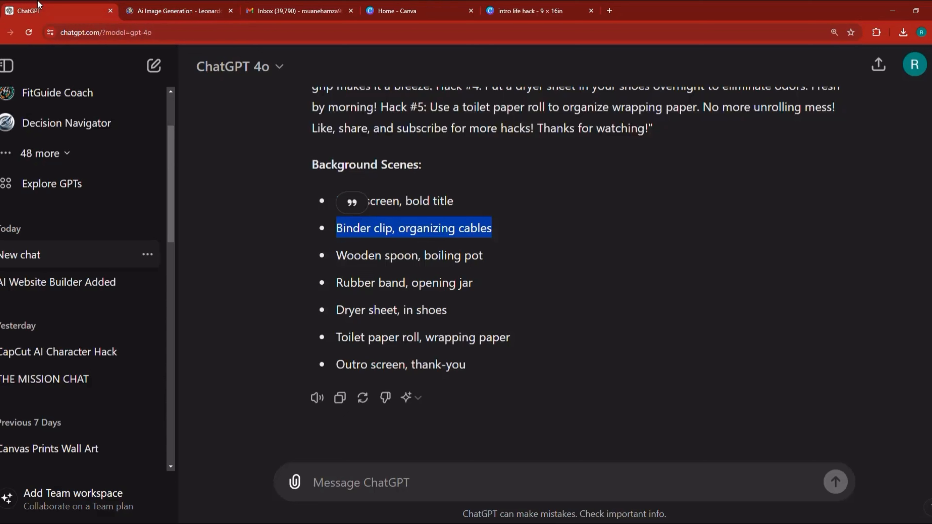
{"action": "triple_click", "coordinate": [407, 255]}
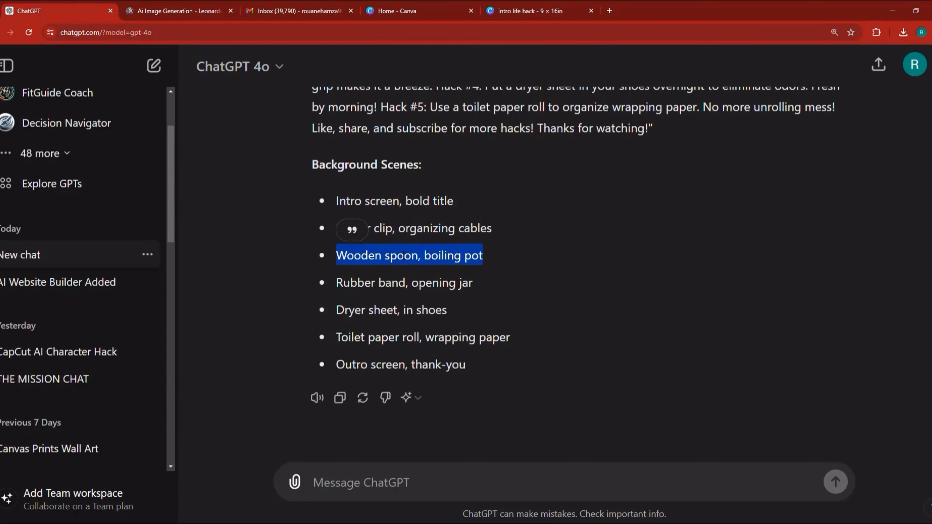
{"action": "right_click", "coordinate": [410, 257]}
{"action": "left_click", "coordinate": [416, 271]}
Switch back to Leonardo.Ai, replace the prompt with "Wooden spoon, boiling pot", and generate the images.
{"action": "left_click", "coordinate": [218, 5]}
{"action": "triple_click", "coordinate": [293, 99]}
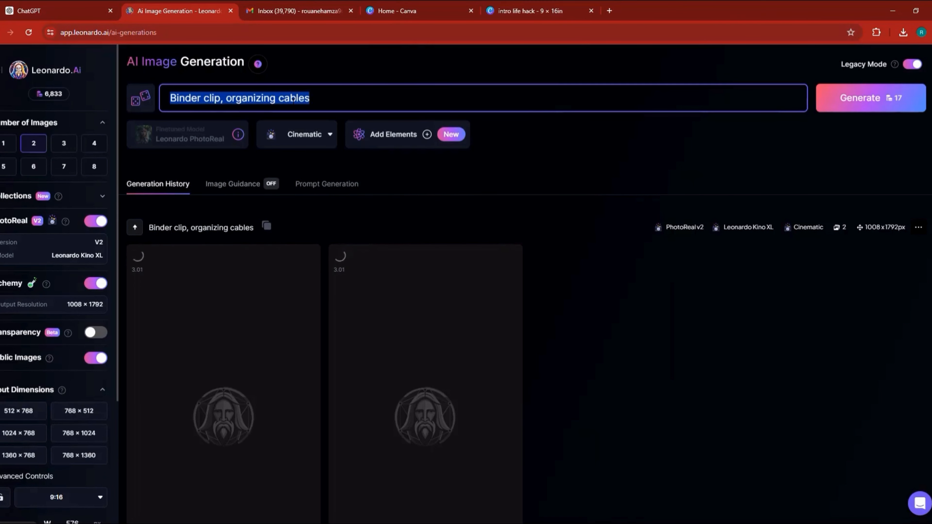
{"action": "key", "text": "ctrl+v"}
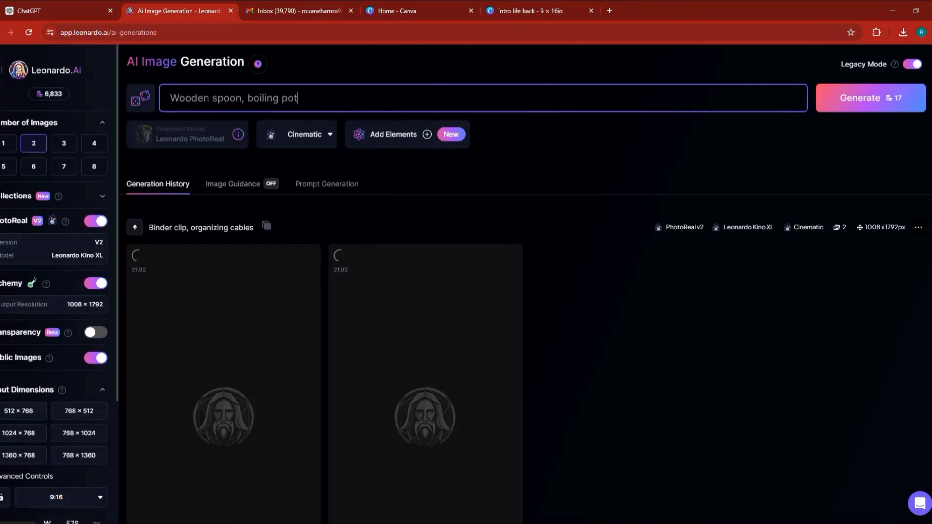
{"action": "left_click", "coordinate": [861, 108]}
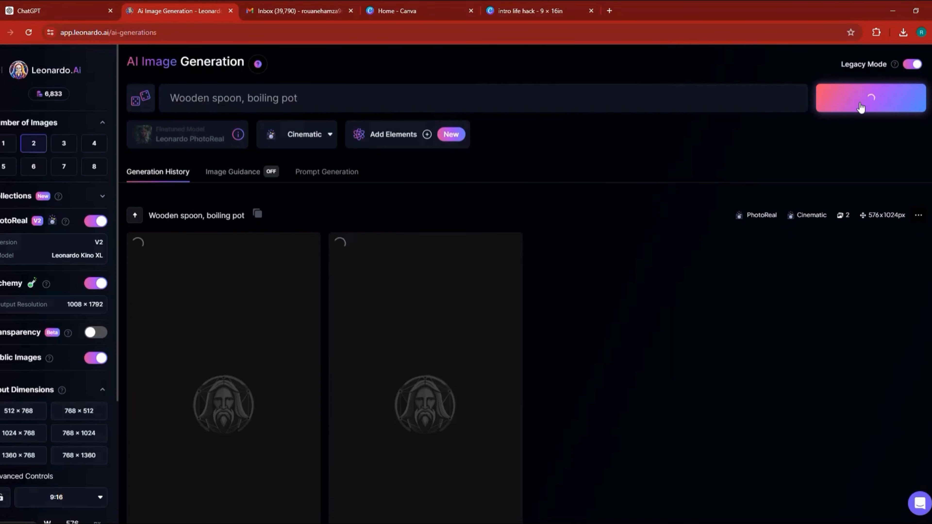
Copy the scene "Rubber band, opening jar" from the ChatGPT list and generate Leonardo.Ai images with it as the new prompt.
{"action": "left_click", "coordinate": [68, 10]}
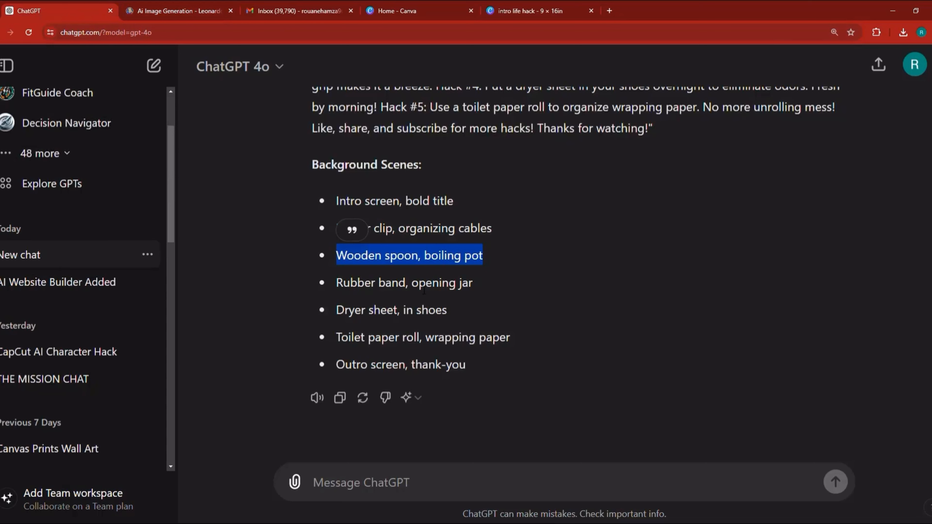
{"action": "triple_click", "coordinate": [406, 288]}
{"action": "right_click", "coordinate": [404, 281]}
{"action": "left_click", "coordinate": [426, 298]}
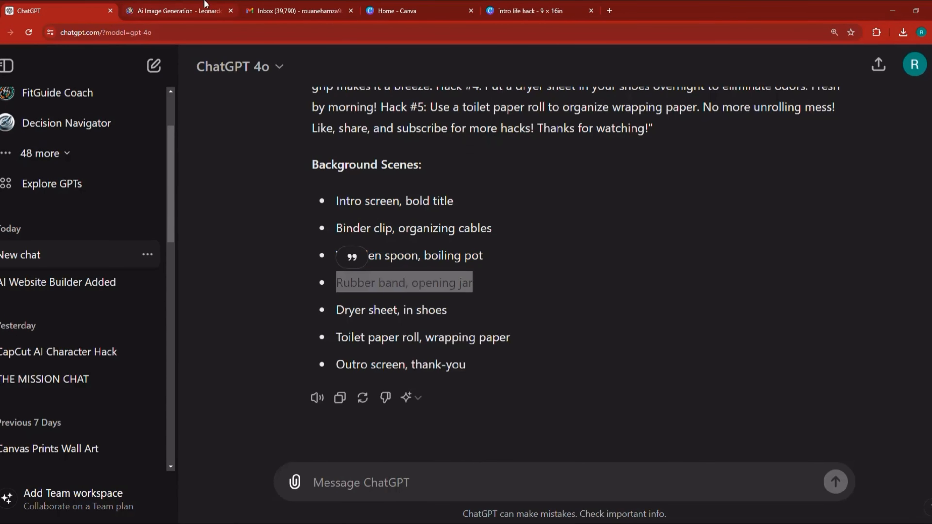
{"action": "left_click", "coordinate": [204, 11]}
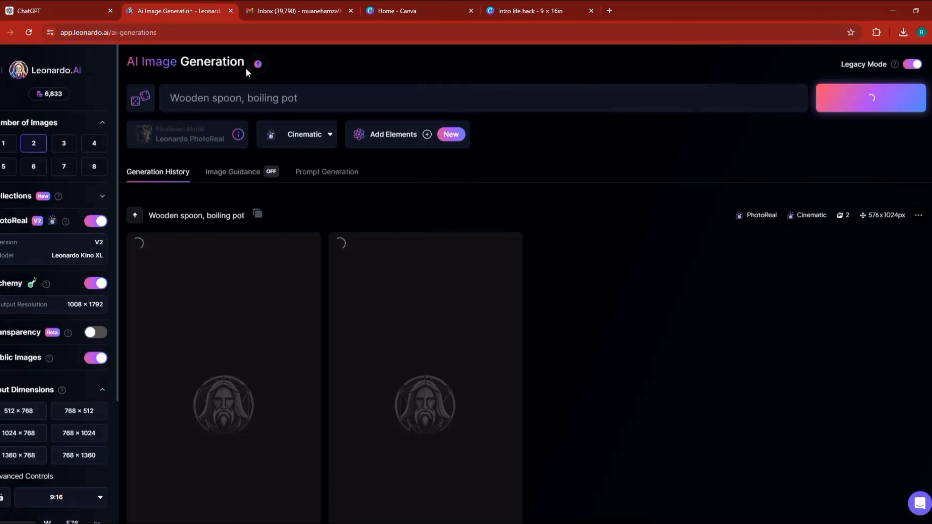
{"action": "triple_click", "coordinate": [259, 103]}
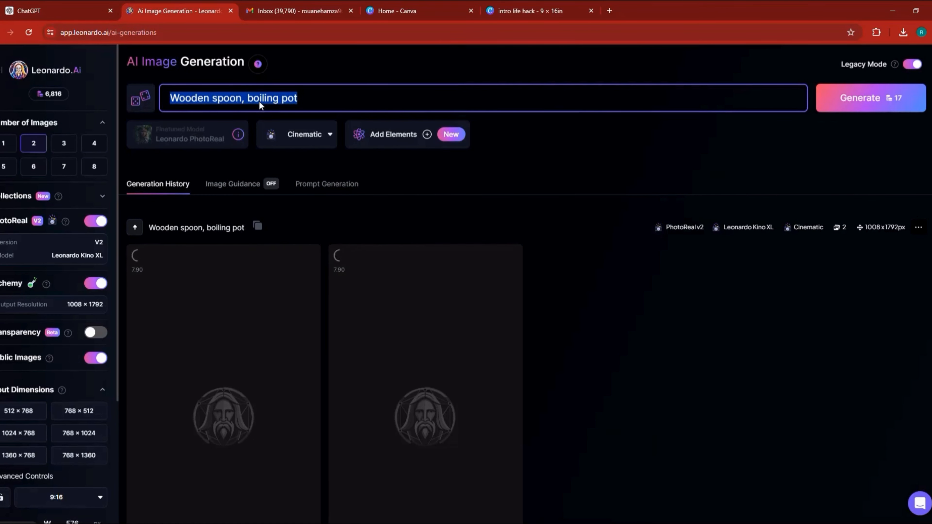
{"action": "key", "text": "ctrl+v"}
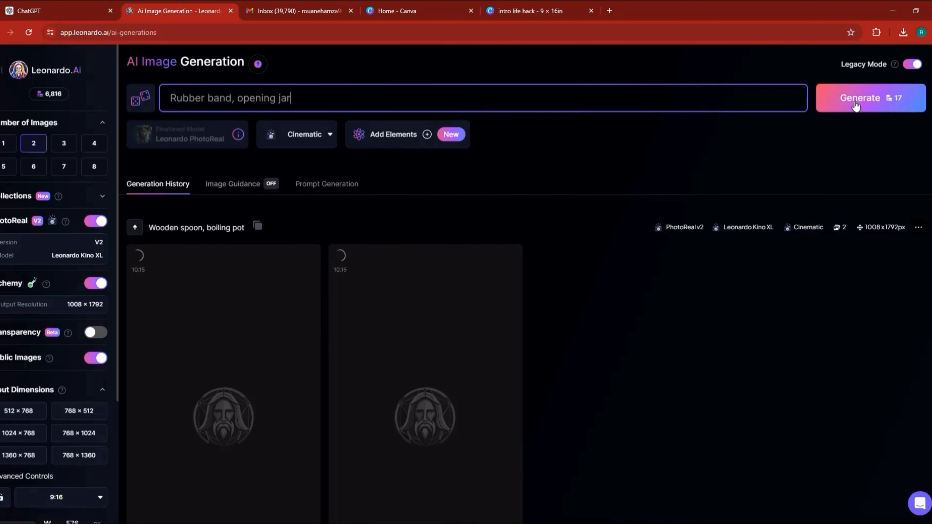
Copy the scene "Dryer sheet, in shoes" from the ChatGPT list and generate Leonardo.Ai images with it as the new prompt.
{"action": "left_click", "coordinate": [102, 4]}
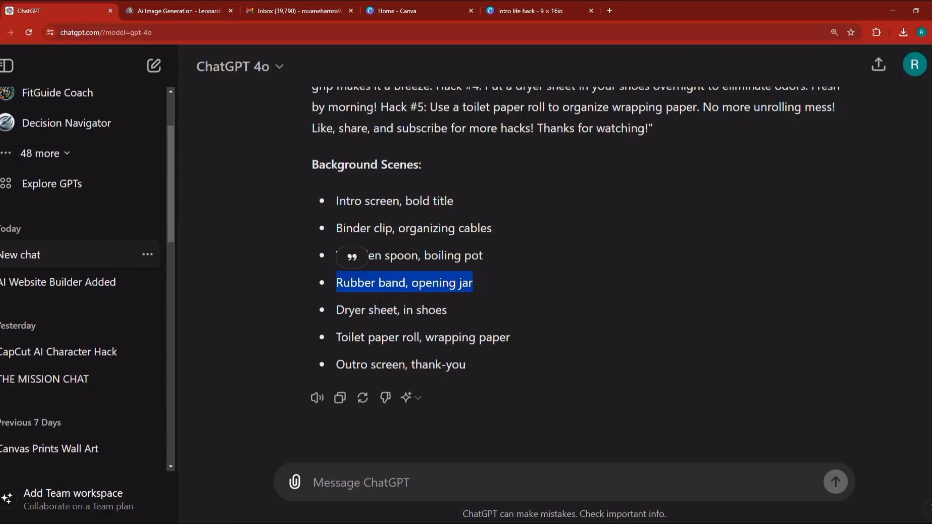
{"action": "left_click_drag", "start_coordinate": [337, 310], "coordinate": [446, 311]}
{"action": "right_click", "coordinate": [391, 316]}
{"action": "left_click", "coordinate": [408, 330]}
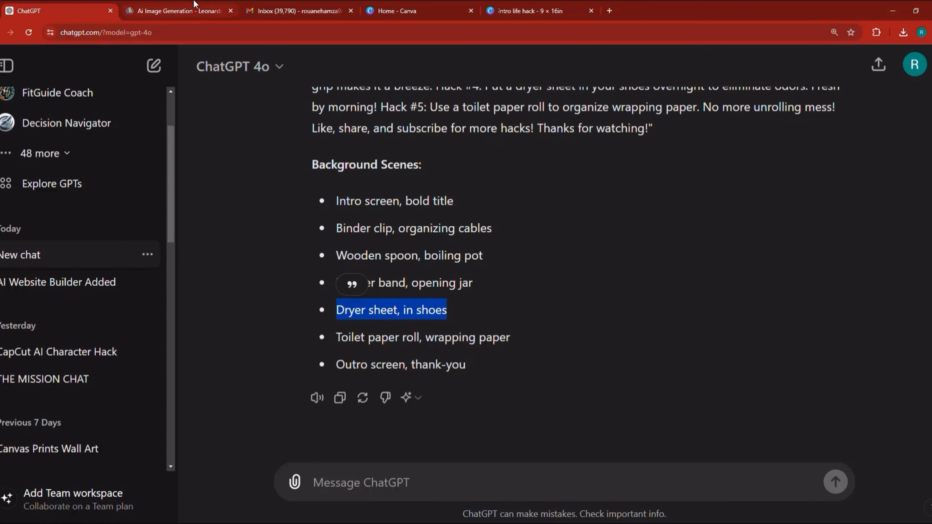
{"action": "left_click", "coordinate": [195, 3]}
{"action": "triple_click", "coordinate": [250, 100]}
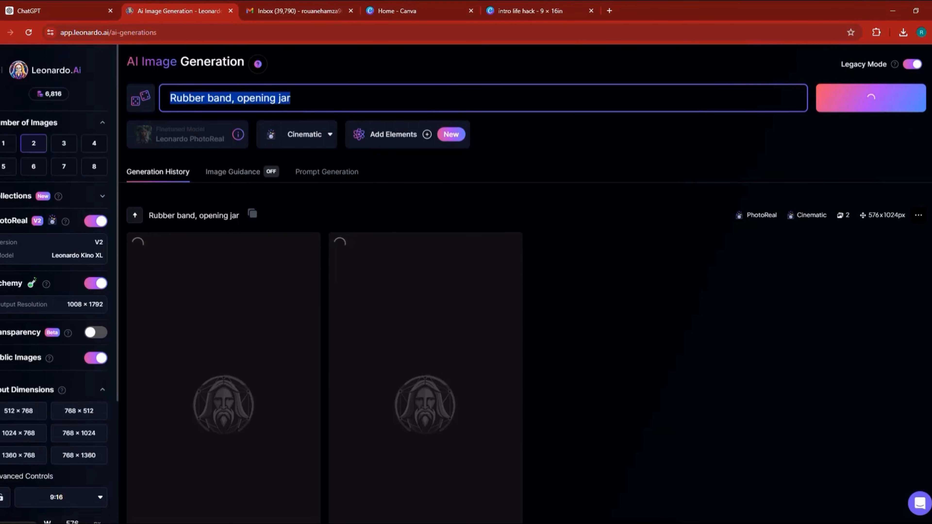
{"action": "key", "text": "ctrl+v"}
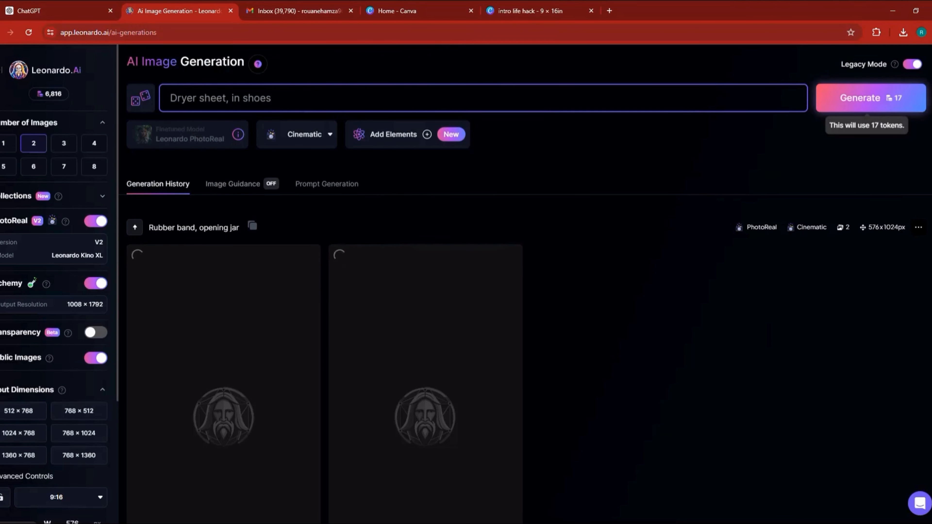
Copy the scene "Toilet paper roll, wrapping paper" from the ChatGPT list and replace the Leonardo.Ai prompt with it.
{"action": "left_click", "coordinate": [70, 5]}
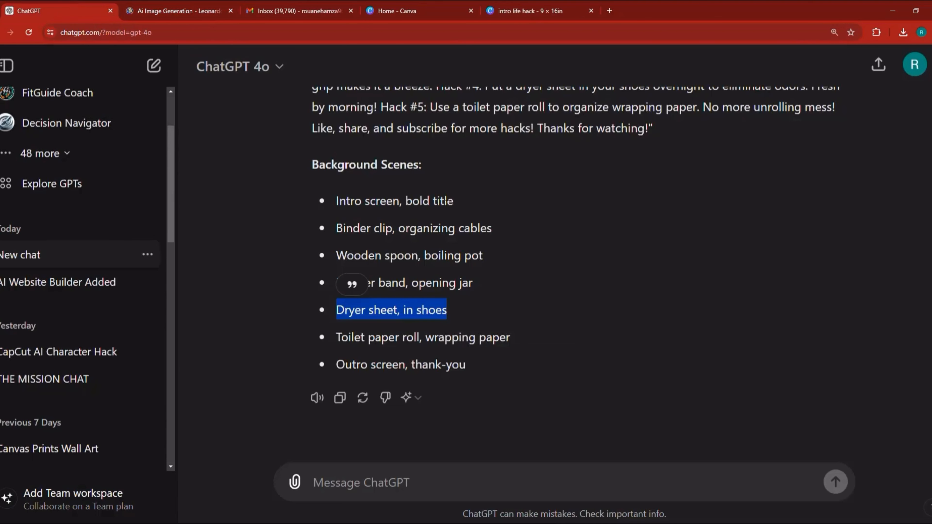
{"action": "triple_click", "coordinate": [396, 339]}
{"action": "left_click", "coordinate": [174, 5]}
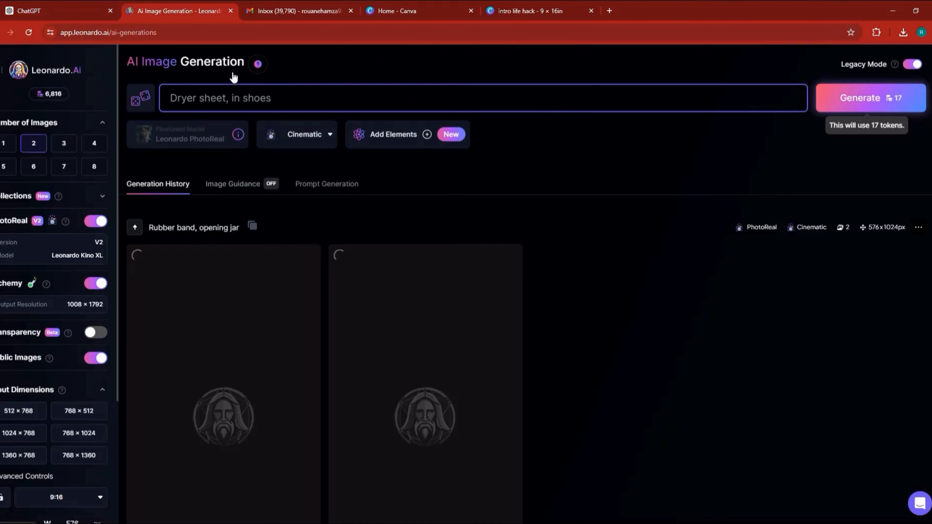
{"action": "left_click", "coordinate": [216, 98]}
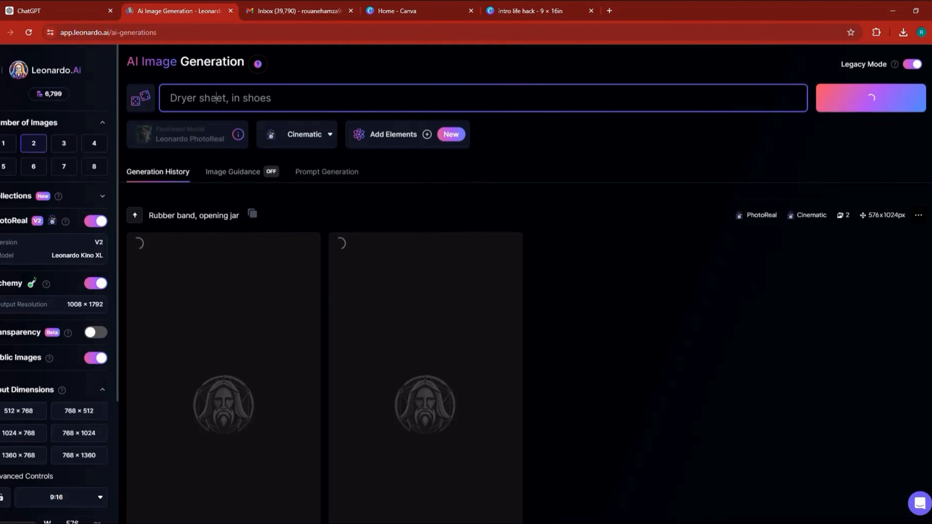
{"action": "triple_click", "coordinate": [214, 98]}
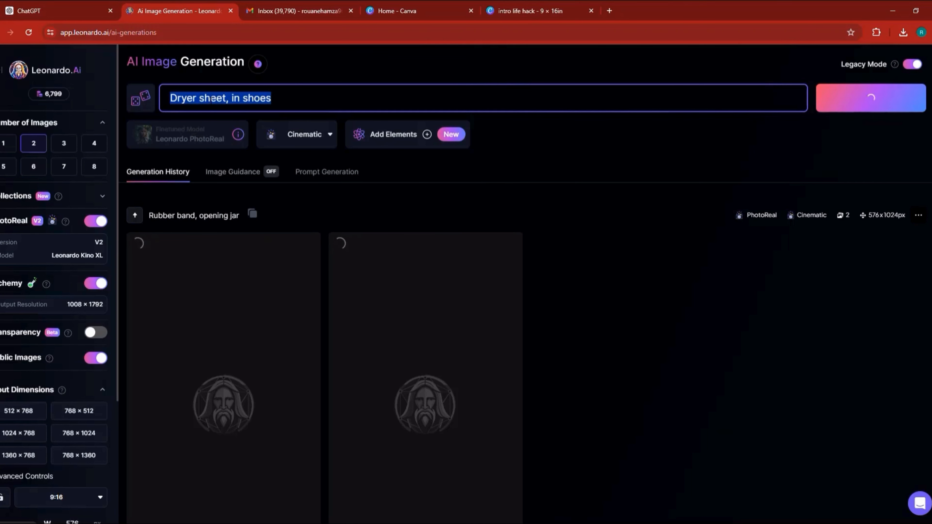
{"action": "key", "text": "ctrl+v"}
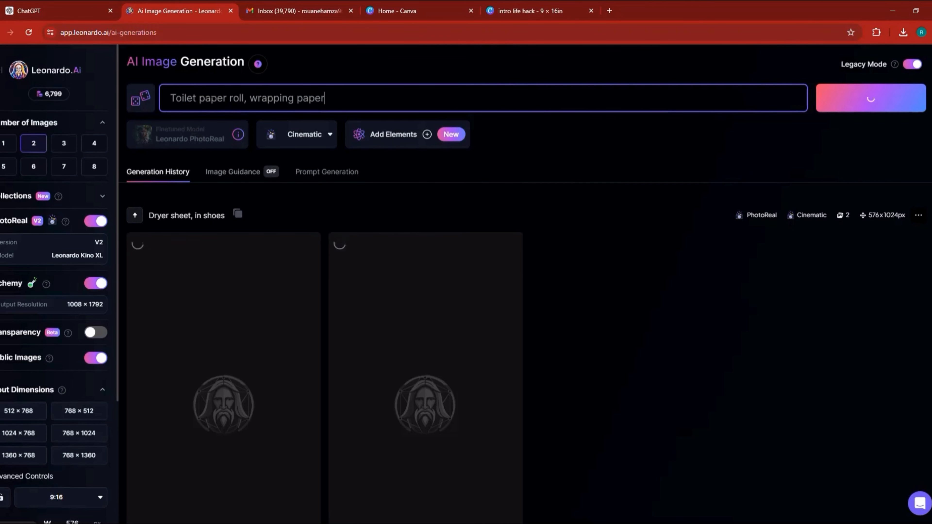
{"action": "left_click", "coordinate": [75, 5]}
{"action": "left_click", "coordinate": [191, 5]}
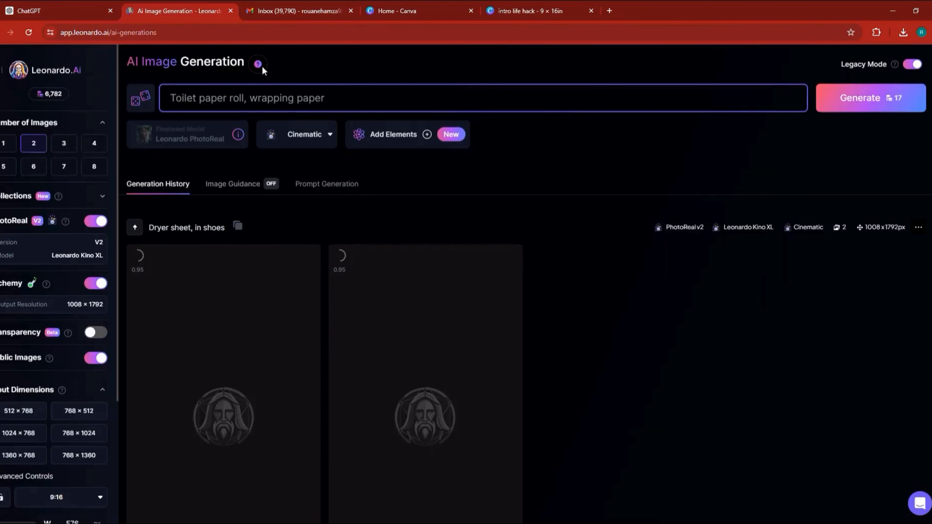
{"action": "left_click", "coordinate": [63, 4]}
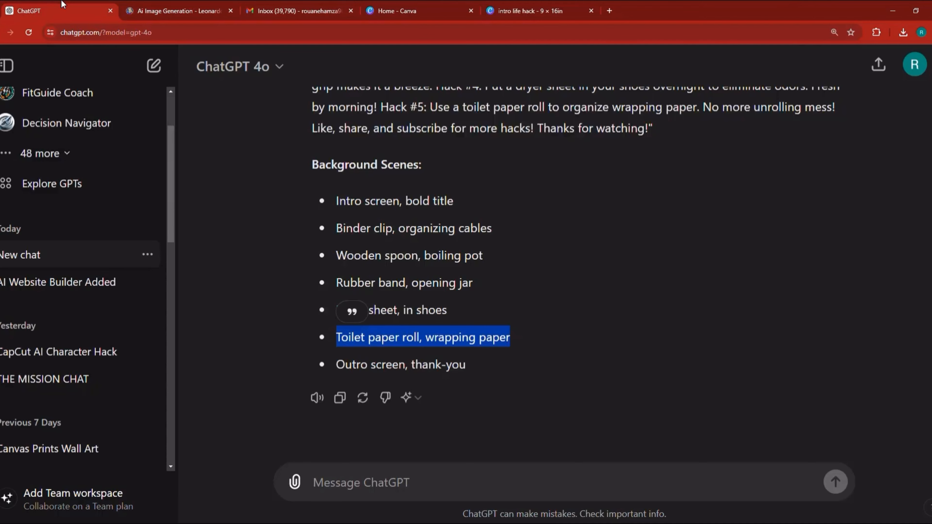
{"action": "left_click", "coordinate": [151, 6]}
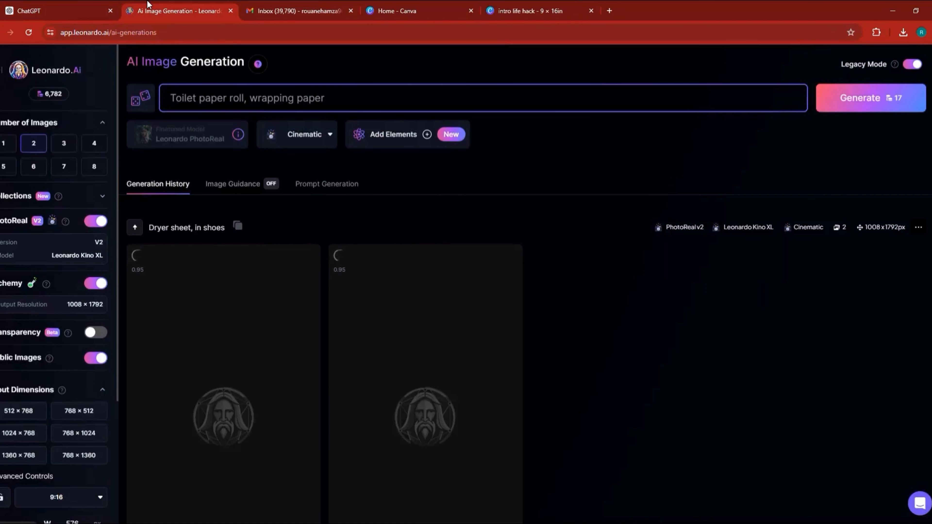
Switch to ChatGPT and copy the scene "Outro screen, thank-you" from the Background Scenes list.
{"action": "left_click", "coordinate": [59, 4]}
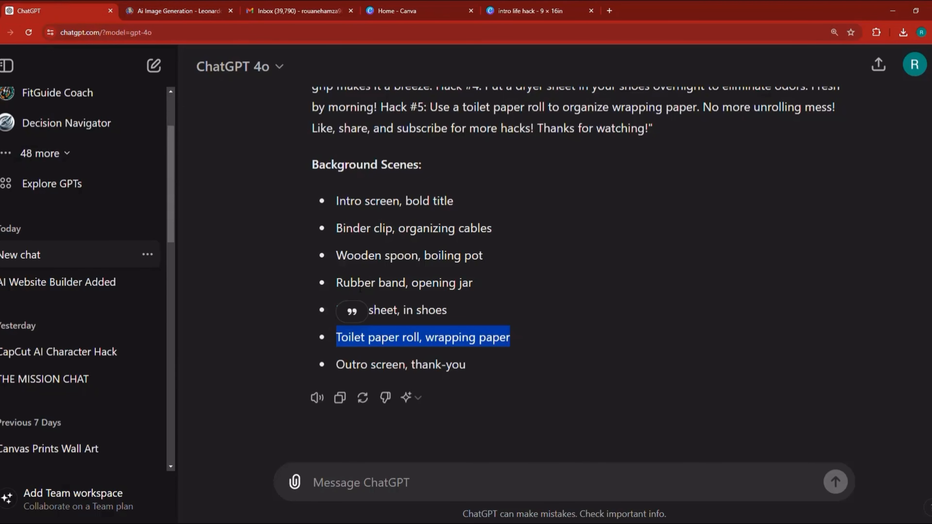
{"action": "triple_click", "coordinate": [378, 363]}
{"action": "right_click", "coordinate": [378, 359]}
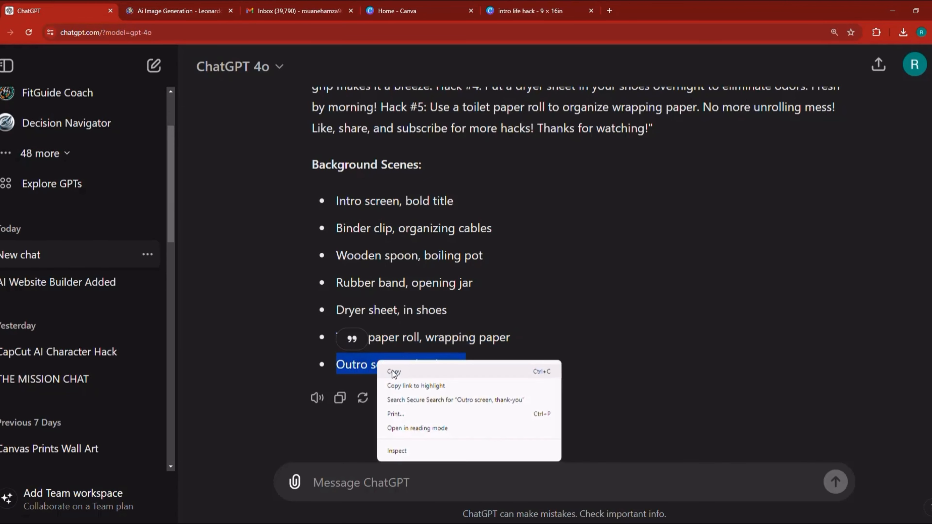
{"action": "left_click", "coordinate": [394, 374]}
Switch back to Leonardo.Ai, replace the prompt with "Outro screen, thank-you", and generate the images.
{"action": "left_click", "coordinate": [137, 4]}
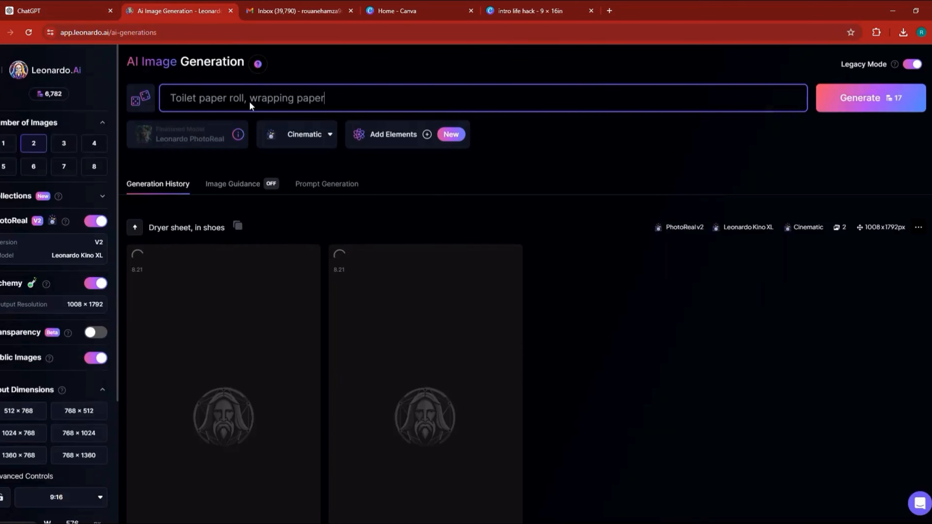
{"action": "triple_click", "coordinate": [250, 101]}
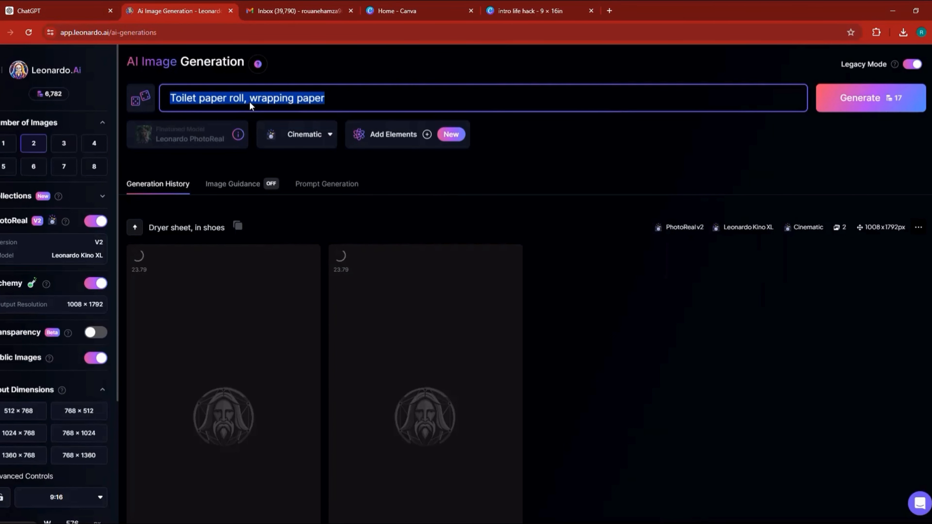
{"action": "right_click", "coordinate": [249, 101]}
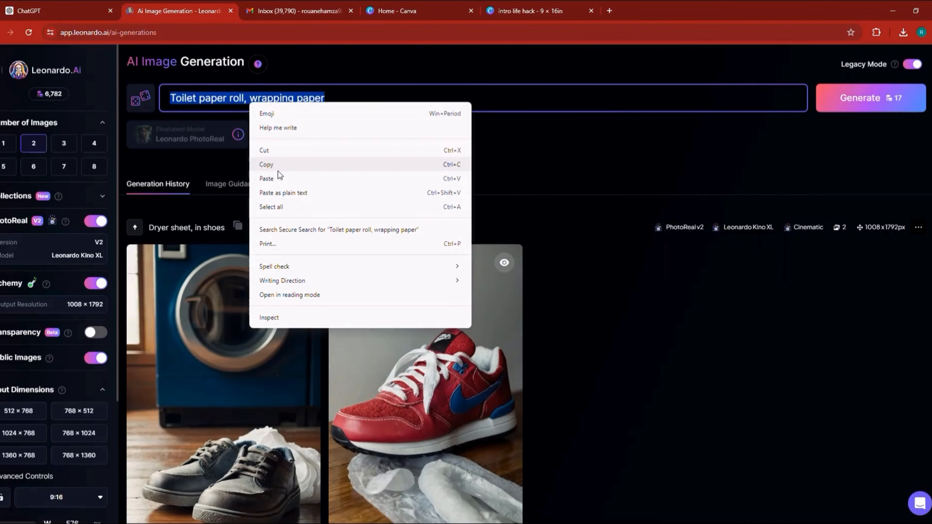
{"action": "left_click", "coordinate": [276, 180]}
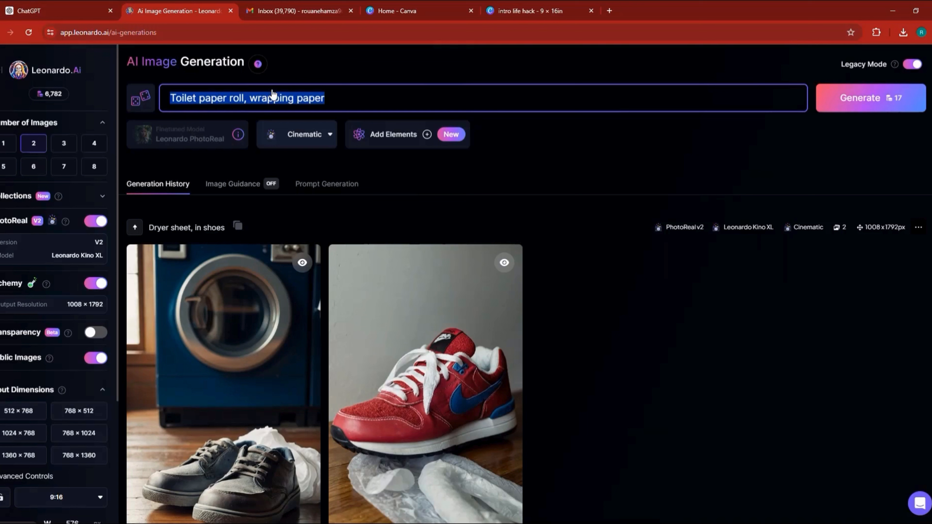
{"action": "key", "text": "ctrl+v"}
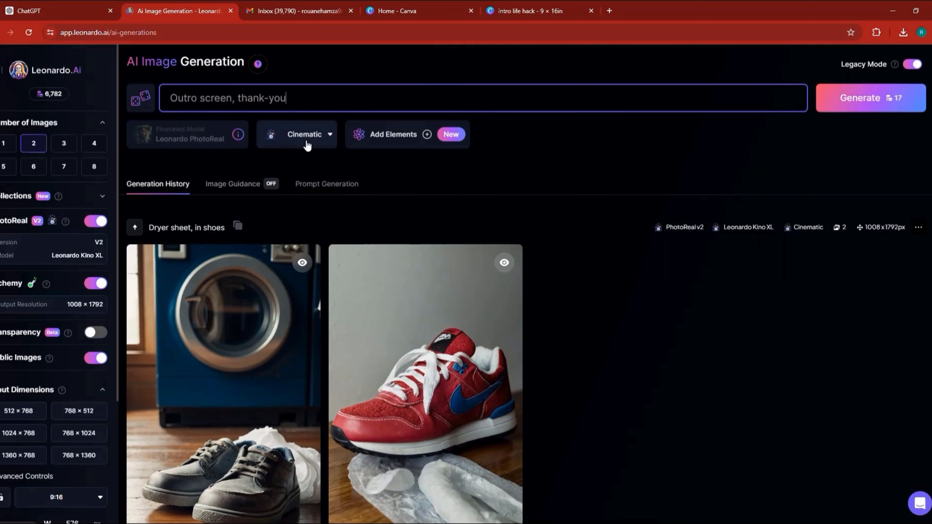
{"action": "left_click", "coordinate": [857, 103]}
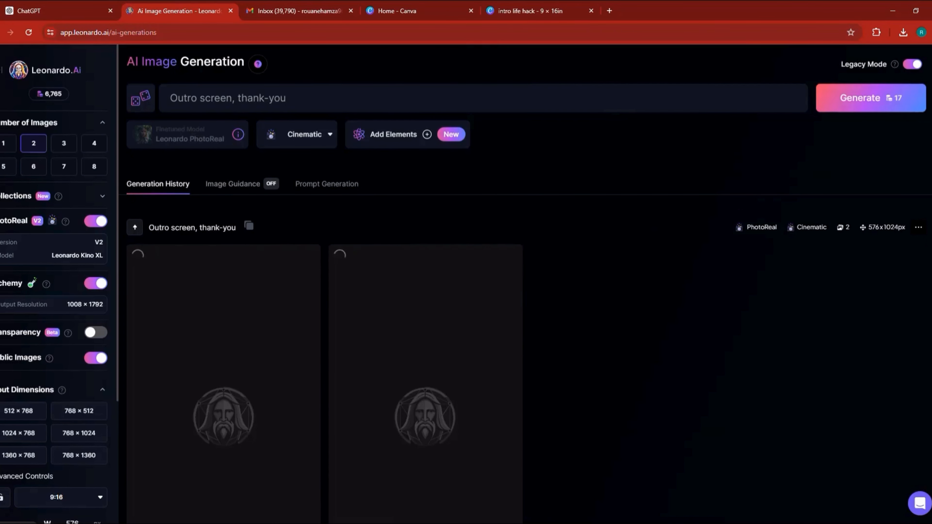
Switch to CapCut, import the "intro life hack" video from Downloads, and place it at the start of the main track beneath the character clip.
{"action": "left_click", "coordinate": [318, 484]}
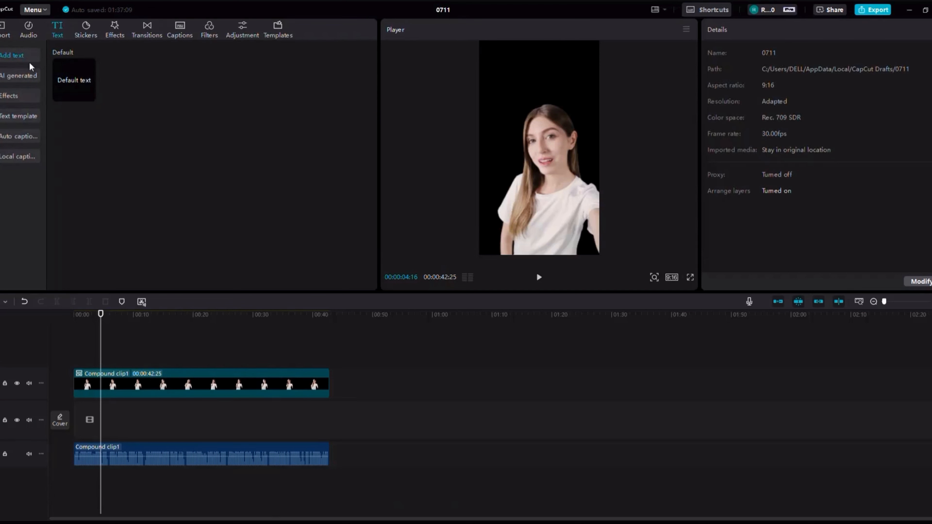
{"action": "left_click", "coordinate": [3, 29]}
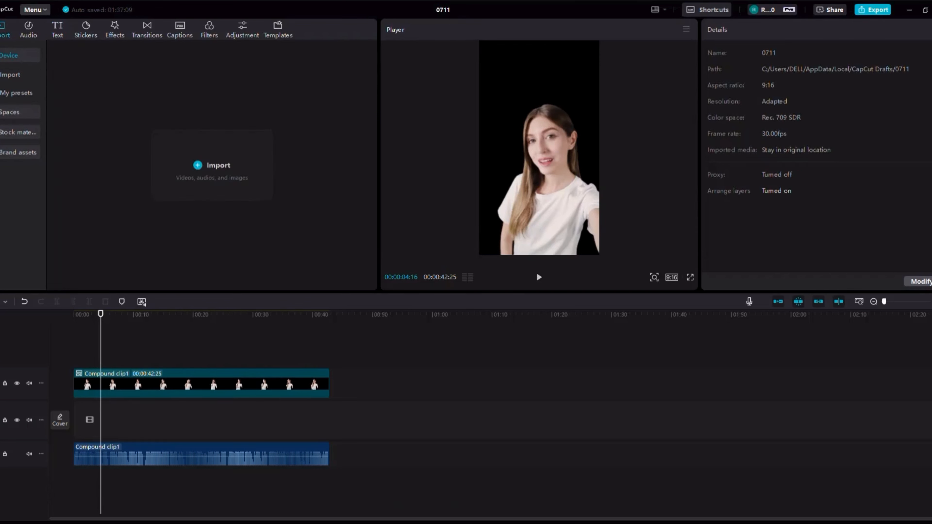
{"action": "left_click", "coordinate": [189, 165]}
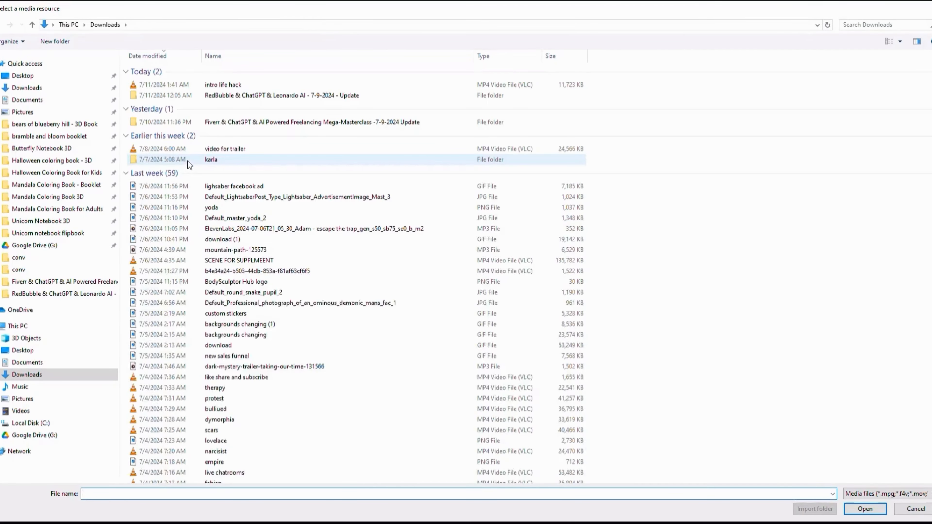
{"action": "double_click", "coordinate": [237, 87]}
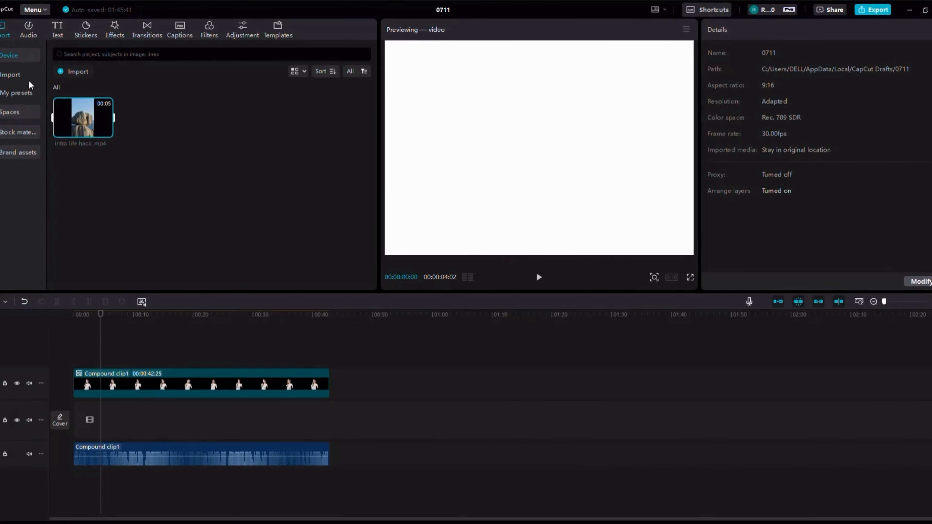
{"action": "left_click_drag", "start_coordinate": [69, 124], "coordinate": [116, 443]}
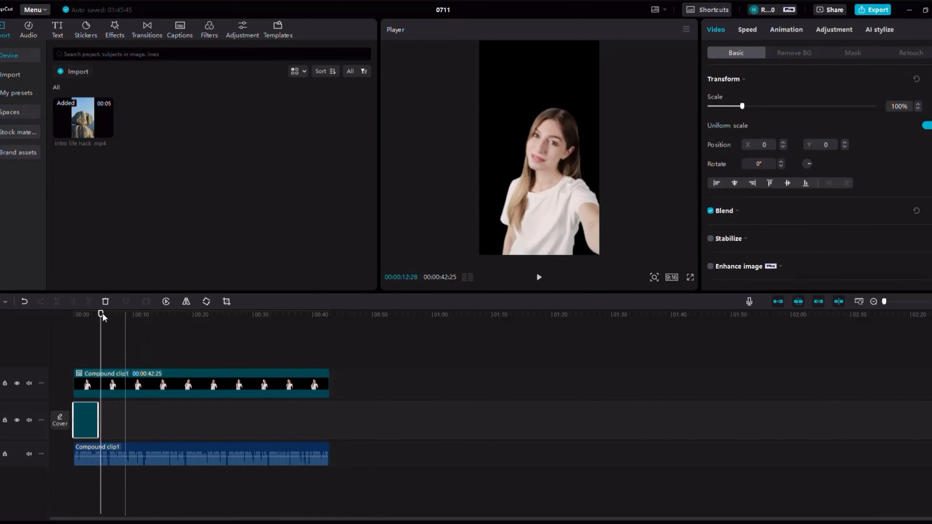
{"action": "left_click_drag", "start_coordinate": [101, 315], "coordinate": [98, 315]}
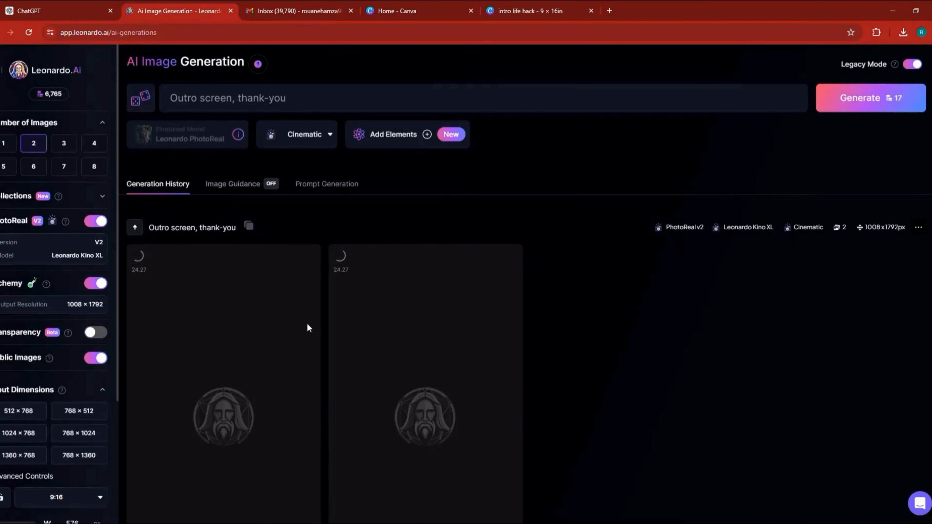
Find the "Binder clip, organizing cables" images in the Leonardo.Ai generation history and download the first one, with the clips on a wooden table.
{"action": "scroll", "coordinate": [310, 327], "scroll_direction": "down", "scroll_amount": 7}
{"action": "scroll", "coordinate": [314, 333], "scroll_direction": "down", "scroll_amount": 20}
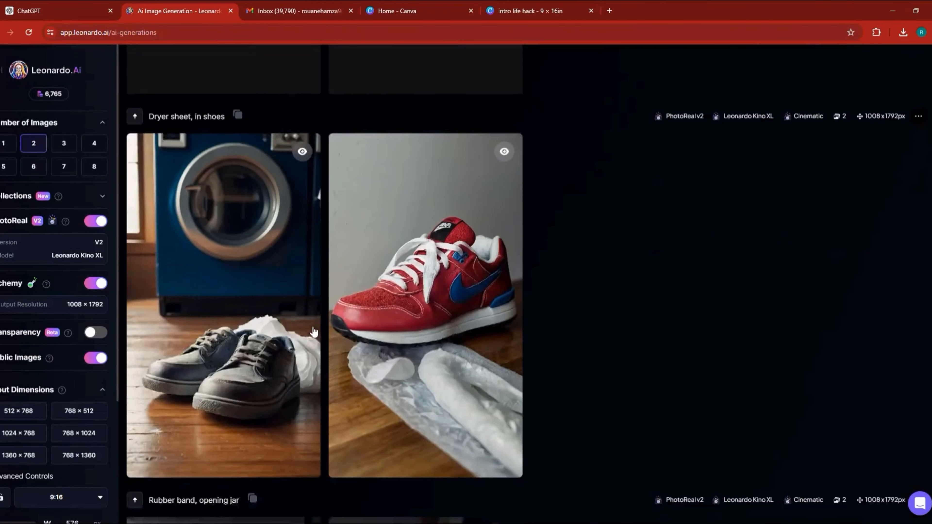
{"action": "scroll", "coordinate": [313, 332], "scroll_direction": "down", "scroll_amount": 15}
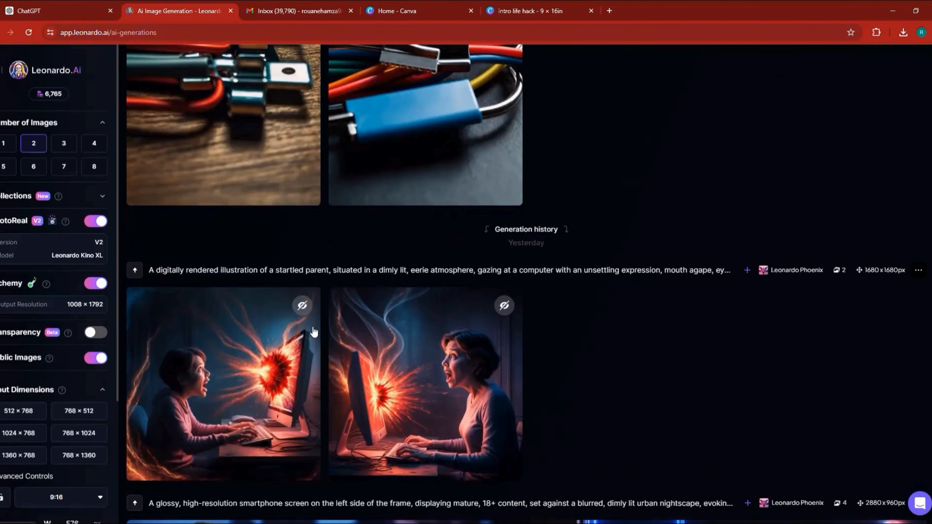
{"action": "scroll", "coordinate": [312, 329], "scroll_direction": "up", "scroll_amount": 12}
{"action": "scroll", "coordinate": [278, 283], "scroll_direction": "up", "scroll_amount": 3}
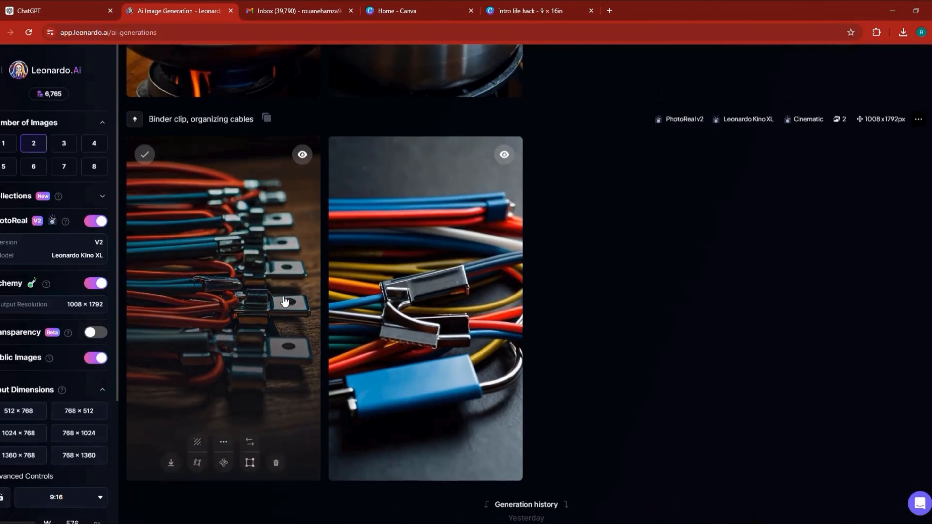
{"action": "scroll", "coordinate": [293, 304], "scroll_direction": "down", "scroll_amount": 1}
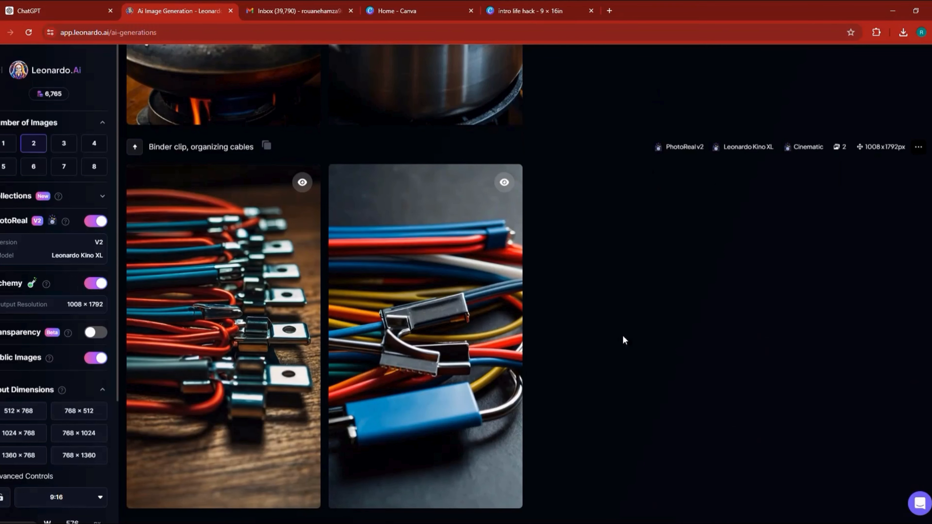
{"action": "mouse_move", "coordinate": [186, 494]}
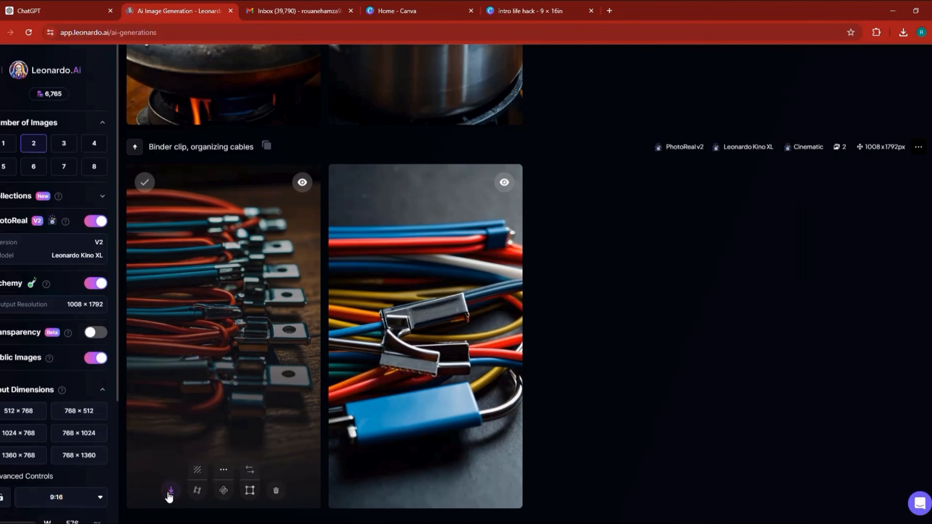
Download the first "Wooden spoon, boiling pot" image and view its Image2Motion settings without generating.
{"action": "scroll", "coordinate": [218, 413], "scroll_direction": "up", "scroll_amount": 5}
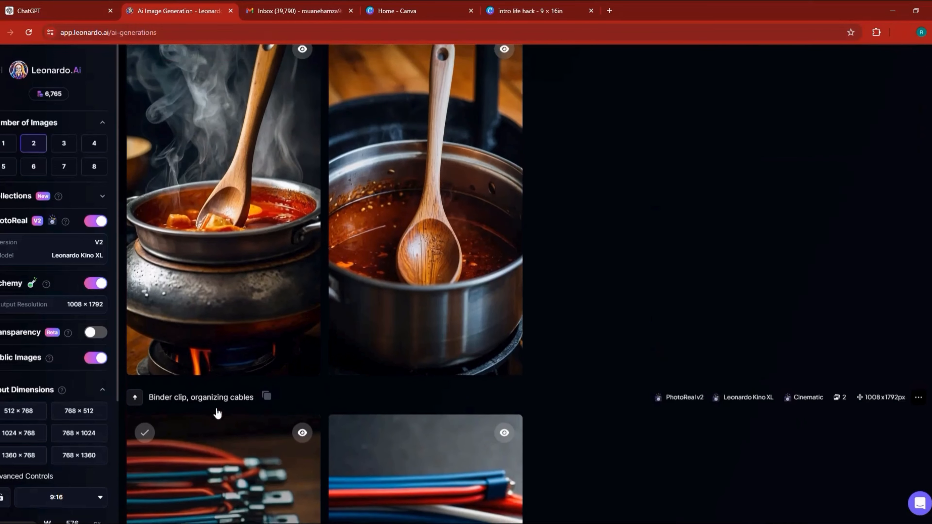
{"action": "scroll", "coordinate": [218, 412], "scroll_direction": "up", "scroll_amount": 2}
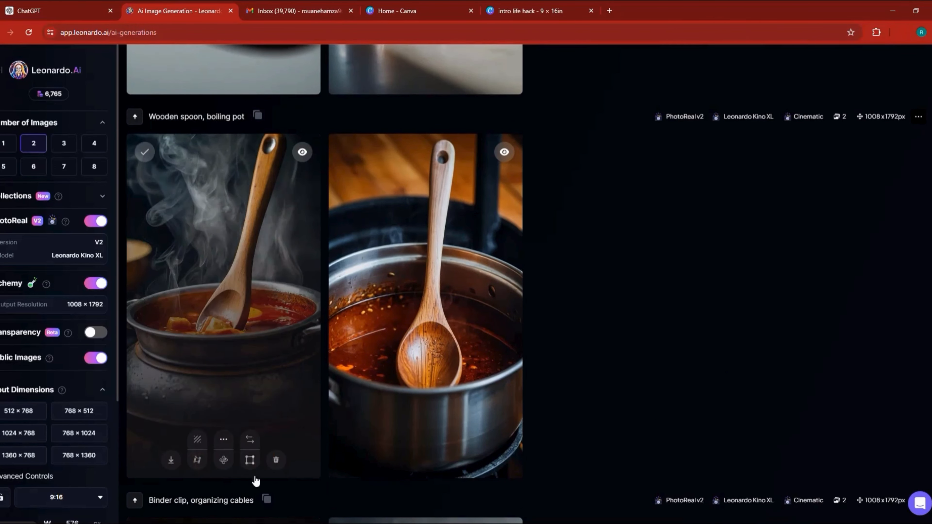
{"action": "left_click", "coordinate": [265, 499]}
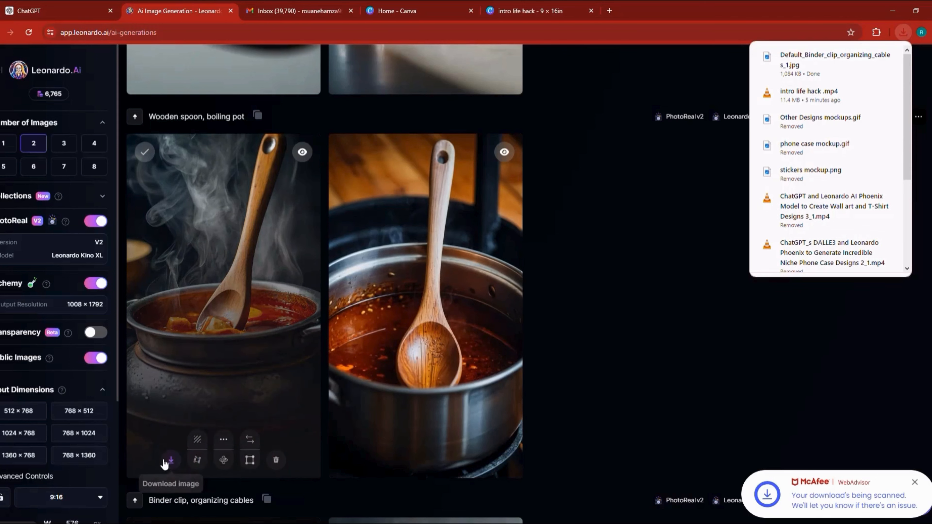
{"action": "left_click", "coordinate": [170, 461]}
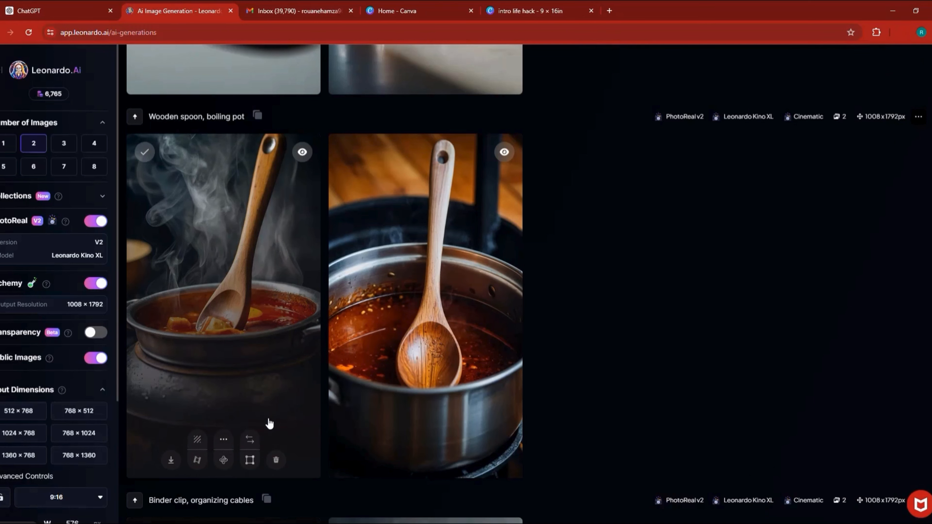
{"action": "left_click", "coordinate": [198, 461]}
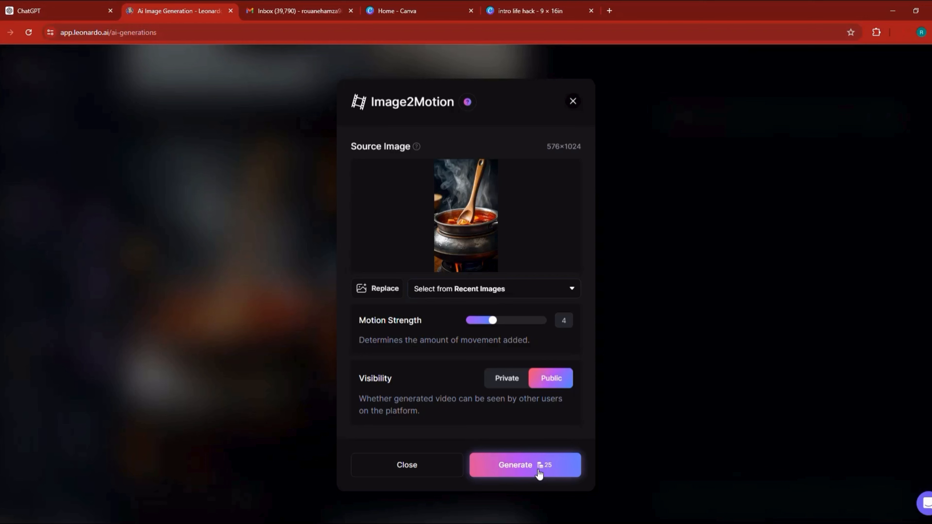
{"action": "left_click", "coordinate": [572, 101]}
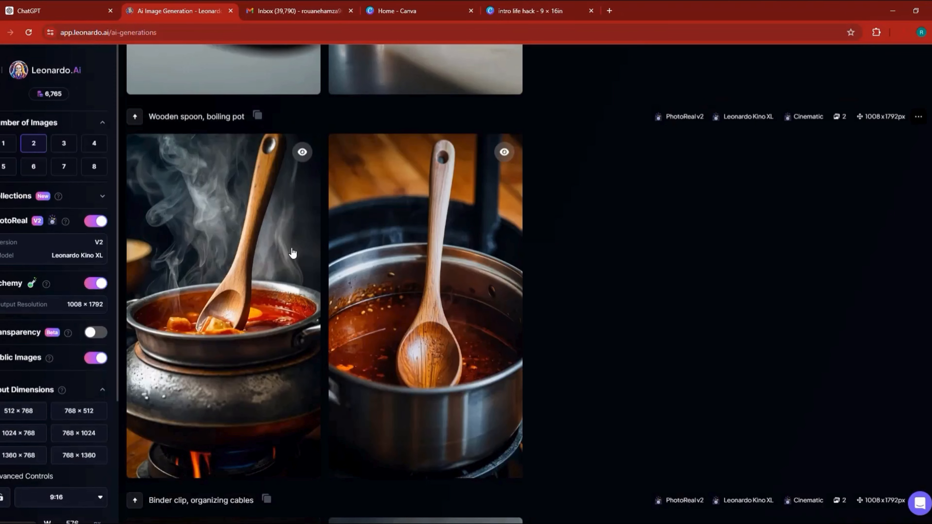
Download the jars image from "Rubber band, opening jar" and the red sneaker image from "Dryer sheet, in shoes".
{"action": "scroll", "coordinate": [293, 254], "scroll_direction": "up", "scroll_amount": 10}
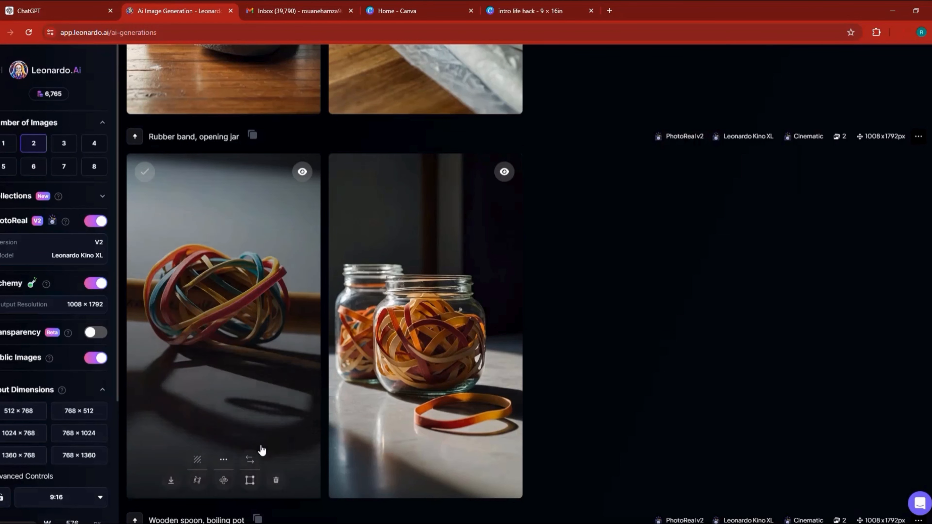
{"action": "scroll", "coordinate": [400, 433], "scroll_direction": "down", "scroll_amount": 1}
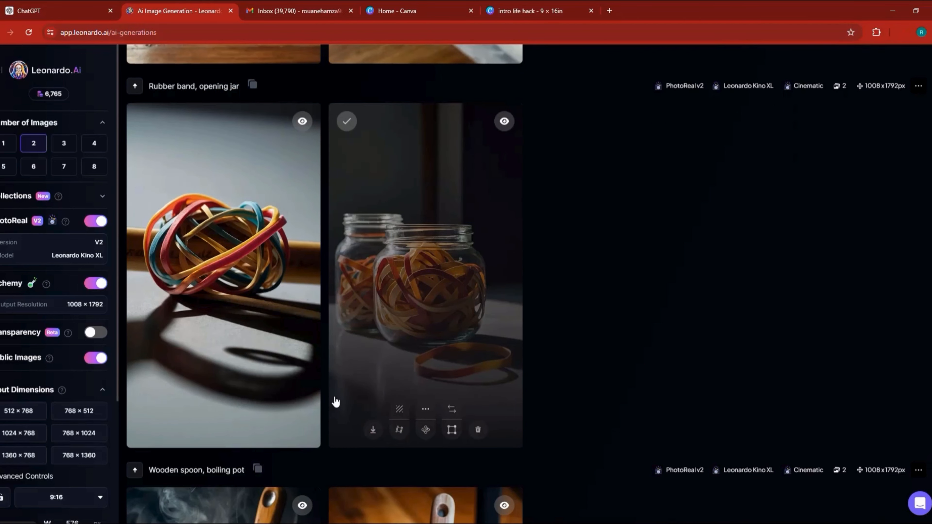
{"action": "scroll", "coordinate": [335, 402], "scroll_direction": "up", "scroll_amount": 7}
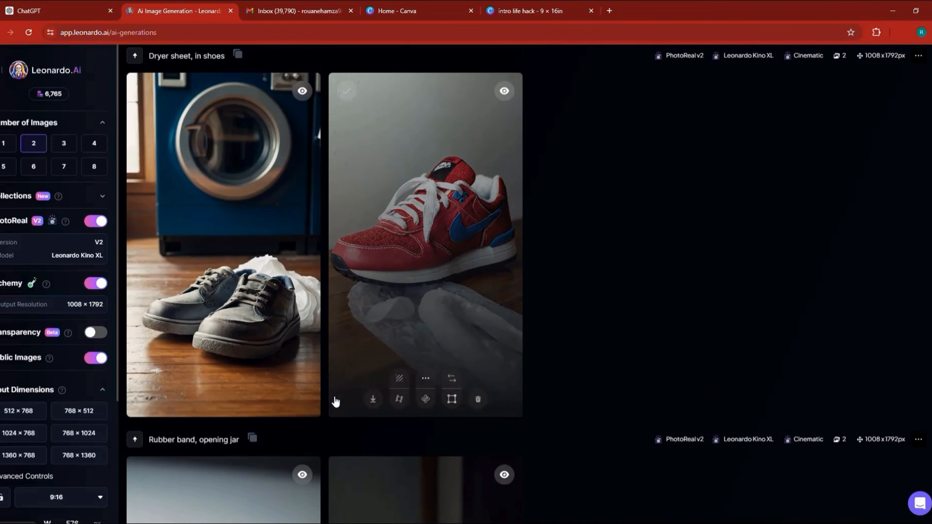
{"action": "scroll", "coordinate": [336, 402], "scroll_direction": "up", "scroll_amount": 1}
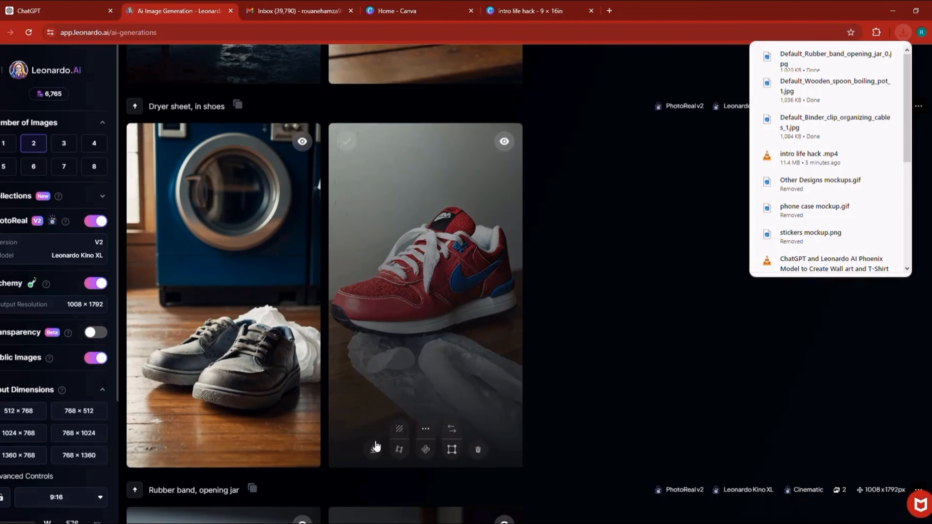
Download the second "Outro screen, thank-you" image, showing the retro monitor on a wooden table.
{"action": "scroll", "coordinate": [371, 367], "scroll_direction": "up", "scroll_amount": 5}
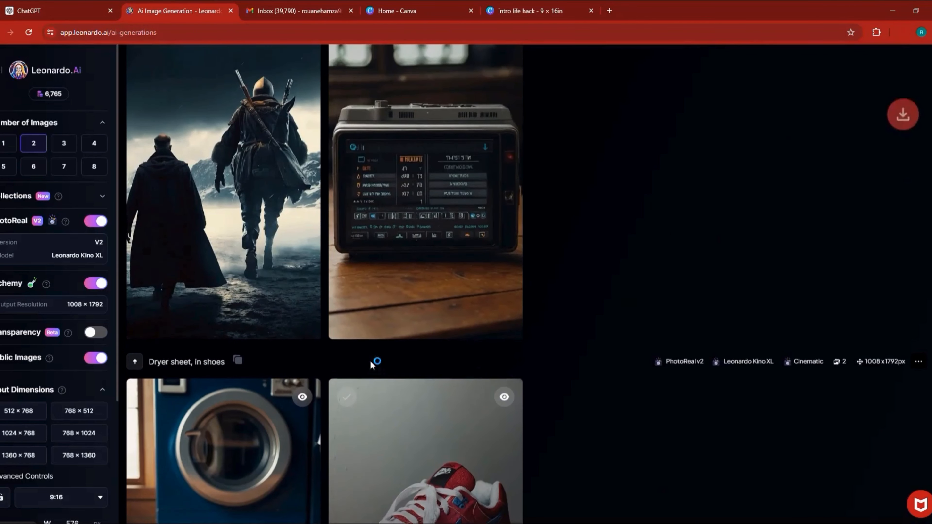
{"action": "scroll", "coordinate": [372, 366], "scroll_direction": "up", "scroll_amount": 5}
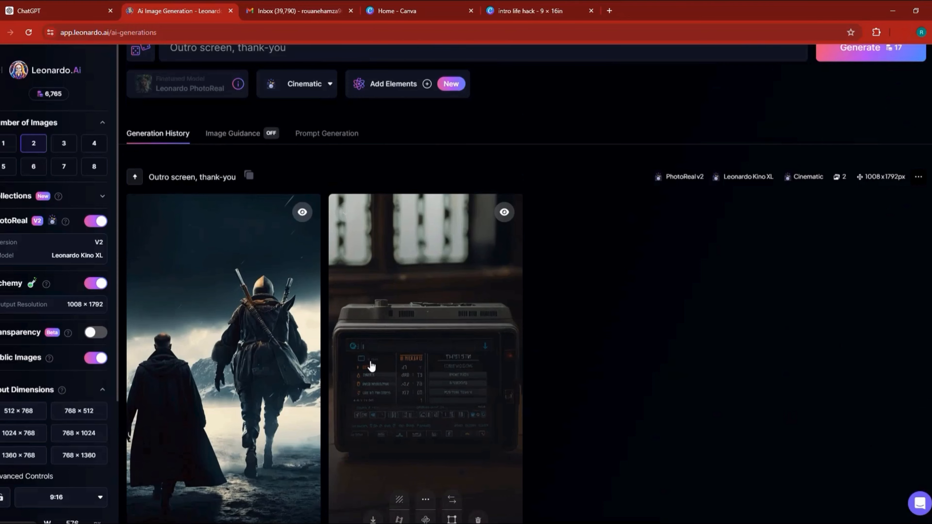
{"action": "scroll", "coordinate": [371, 366], "scroll_direction": "down", "scroll_amount": 1}
{"action": "scroll", "coordinate": [618, 391], "scroll_direction": "down", "scroll_amount": 2}
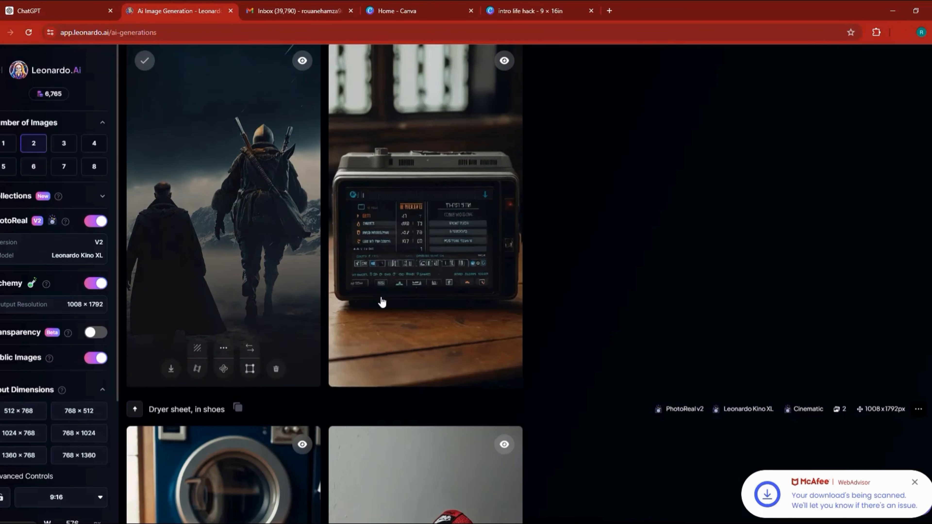
{"action": "mouse_move", "coordinate": [351, 371]}
{"action": "scroll", "coordinate": [352, 367], "scroll_direction": "down", "scroll_amount": 2}
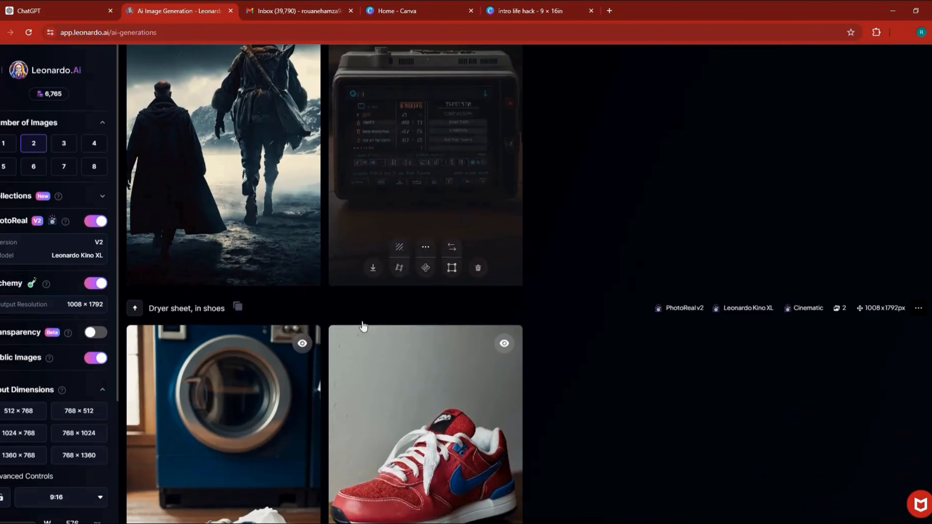
{"action": "left_click", "coordinate": [373, 268]}
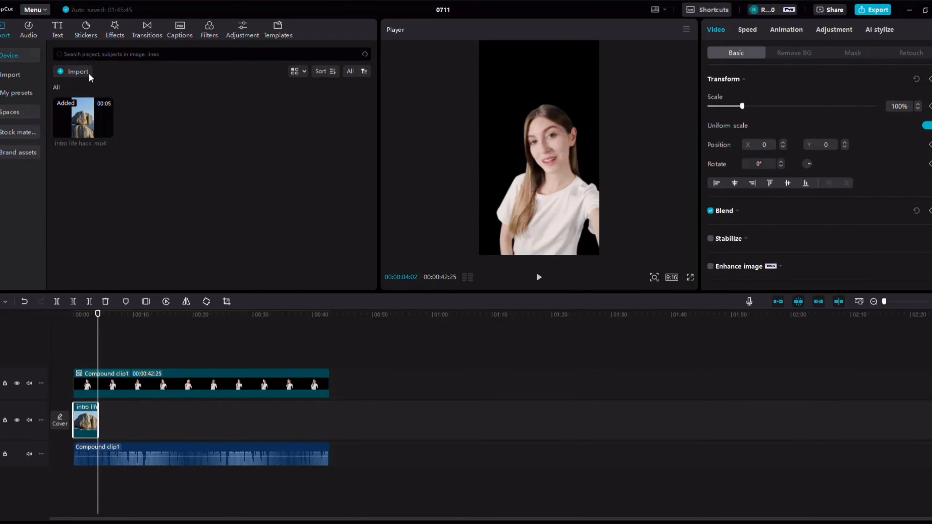
Switch to CapCut and import the five downloaded scene images from Downloads.
{"action": "left_click", "coordinate": [78, 71]}
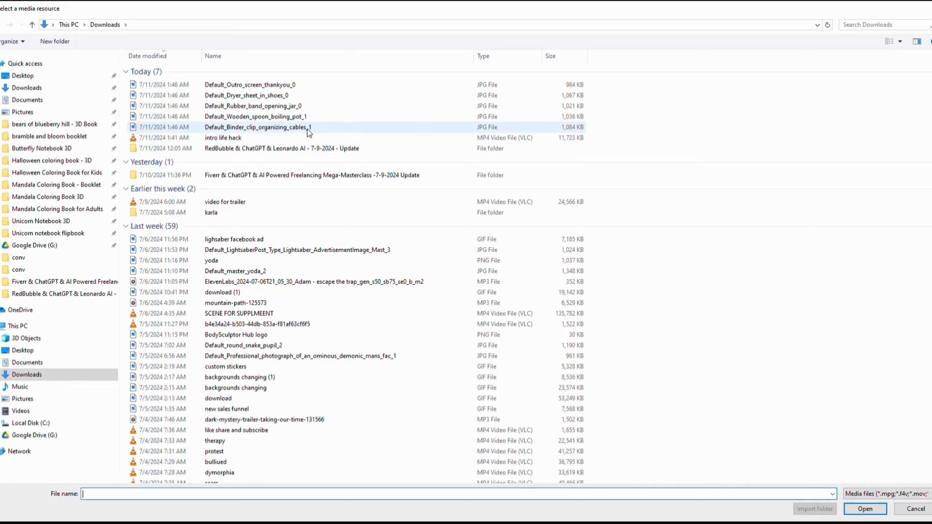
{"action": "left_click", "coordinate": [307, 129]}
{"action": "left_click_drag", "start_coordinate": [596, 131], "coordinate": [547, 84]}
{"action": "left_click", "coordinate": [864, 508]}
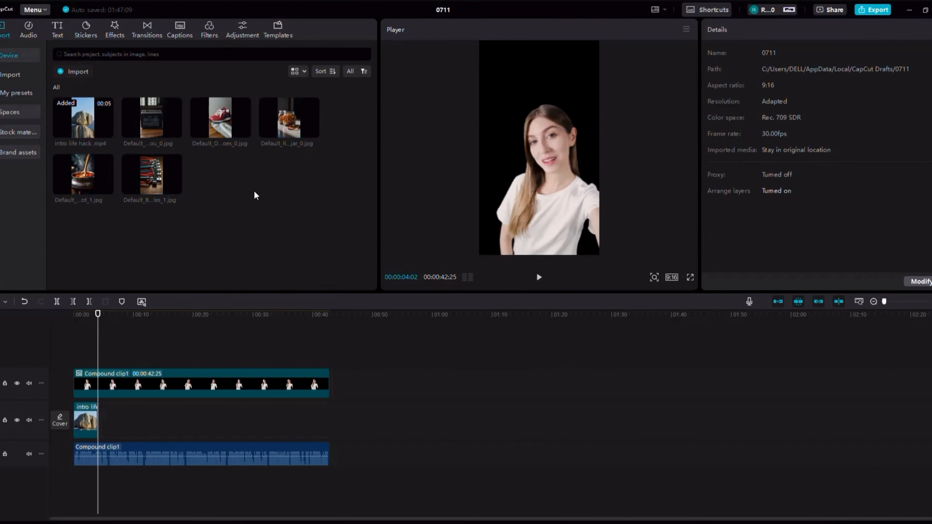
Place the images on the main track after the intro in this order: binder clips, wooden spoon, rubber bands, dryer sheet, outro screen.
{"action": "left_click_drag", "start_coordinate": [149, 283], "coordinate": [121, 407]}
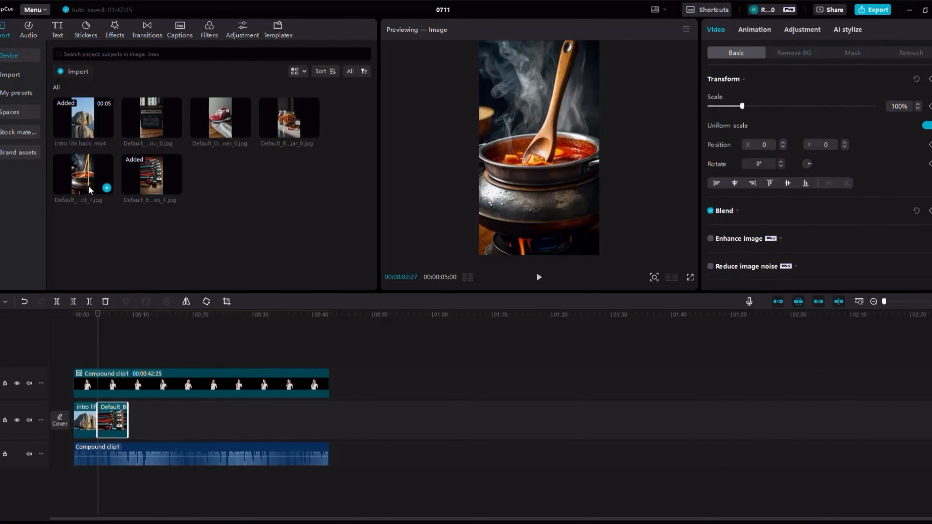
{"action": "left_click_drag", "start_coordinate": [90, 189], "coordinate": [143, 418]}
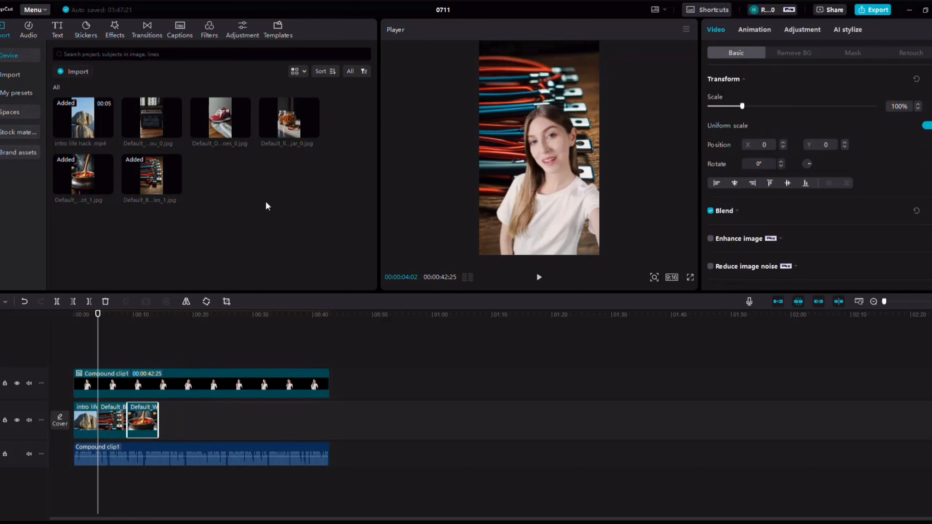
{"action": "left_click_drag", "start_coordinate": [294, 144], "coordinate": [174, 425]}
{"action": "left_click_drag", "start_coordinate": [231, 136], "coordinate": [196, 419]}
{"action": "left_click_drag", "start_coordinate": [166, 120], "coordinate": [243, 424]}
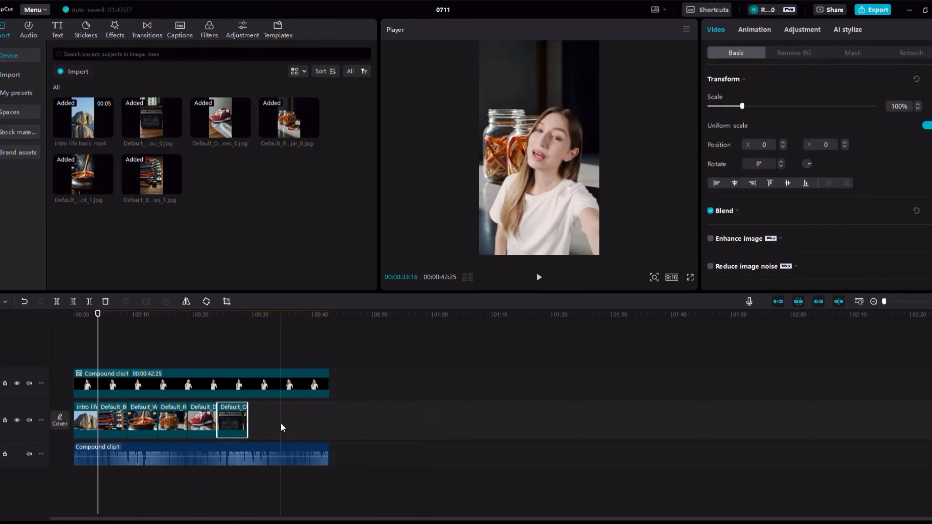
Select all five image clips on the main track and set their scale to 109%.
{"action": "left_click", "coordinate": [260, 429]}
{"action": "left_click_drag", "start_coordinate": [219, 425], "coordinate": [121, 427]}
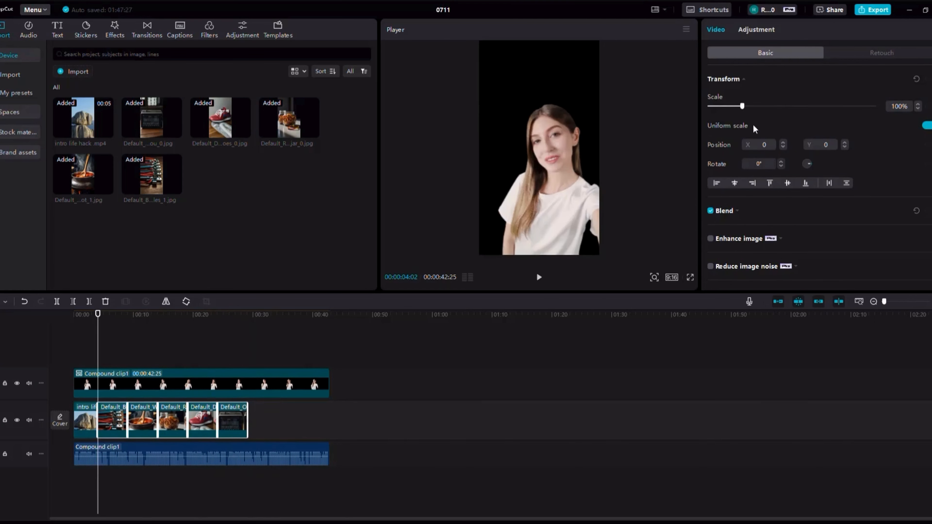
{"action": "left_click_drag", "start_coordinate": [742, 107], "coordinate": [744, 107]}
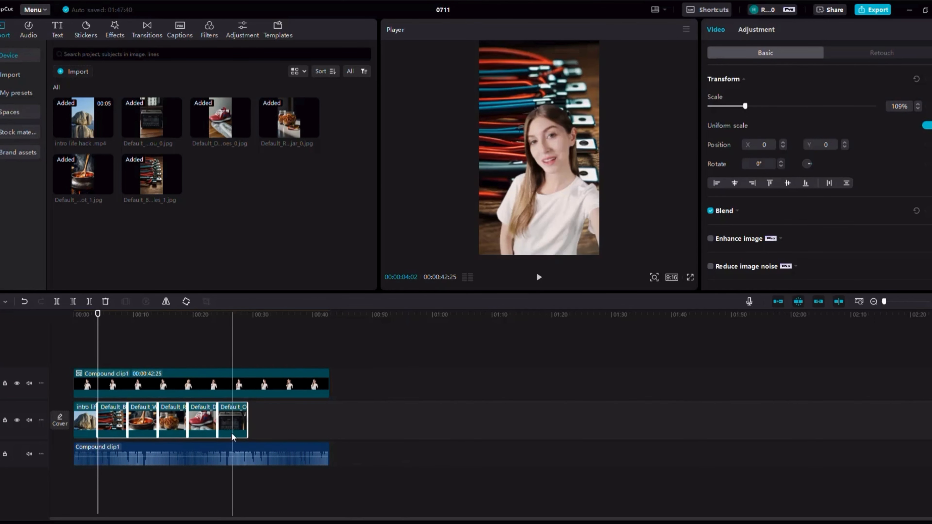
Lengthen all five selected image clips together so they span nearly to the end of the character clip.
{"action": "left_click_drag", "start_coordinate": [248, 414], "coordinate": [261, 415]}
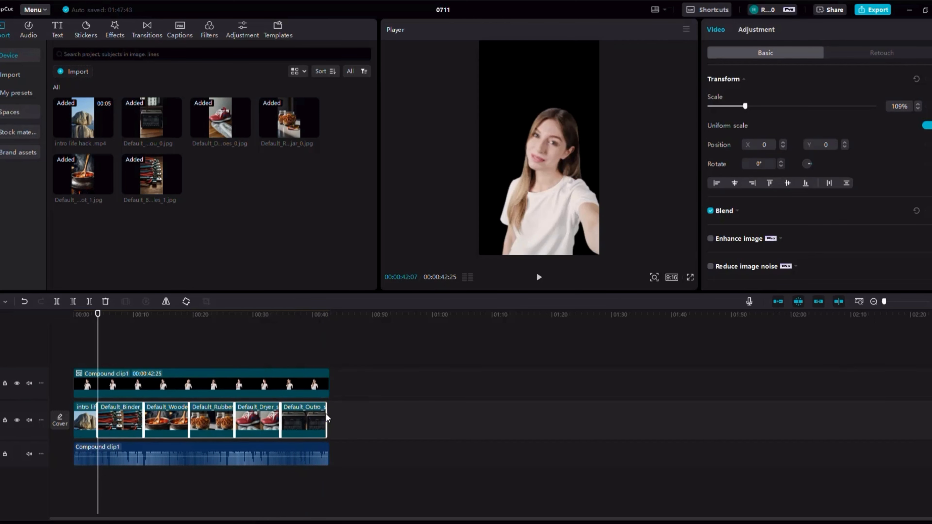
{"action": "left_click_drag", "start_coordinate": [326, 414], "coordinate": [323, 413]}
{"action": "left_click", "coordinate": [332, 444]}
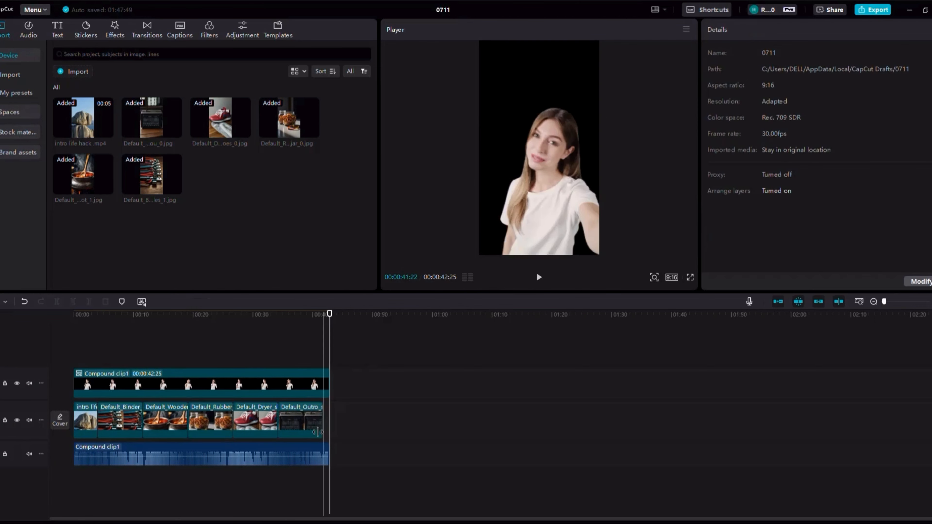
Try trimming the start of the outro image clip, undo the trim, and turn off the main track magnet.
{"action": "left_click", "coordinate": [298, 421]}
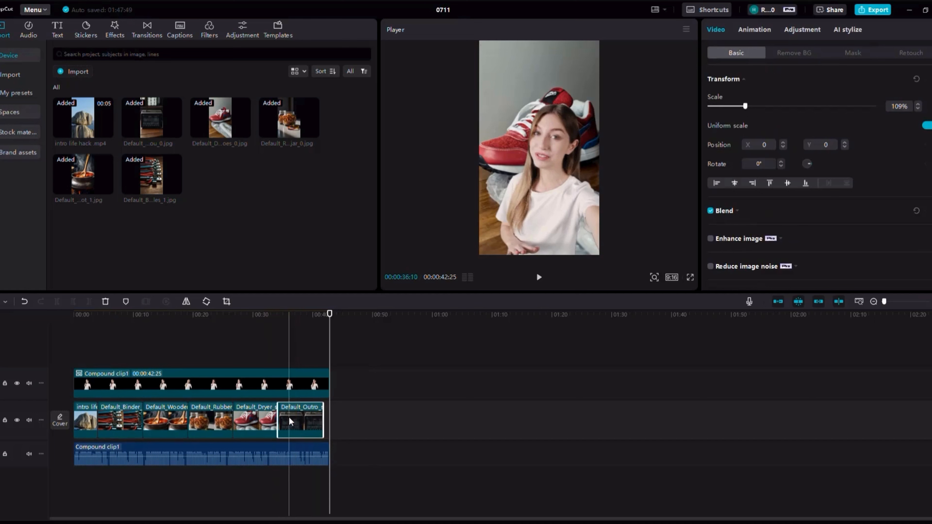
{"action": "left_click_drag", "start_coordinate": [282, 419], "coordinate": [293, 418]}
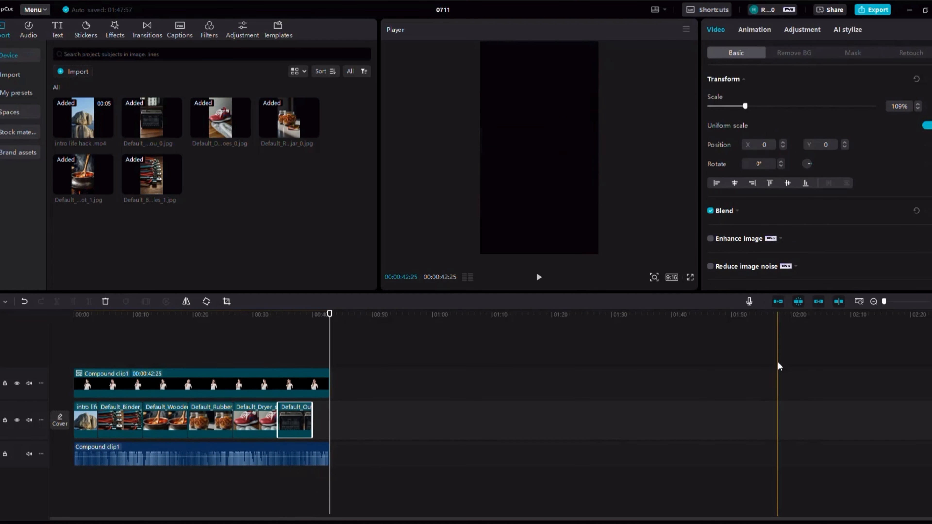
{"action": "left_click", "coordinate": [26, 303]}
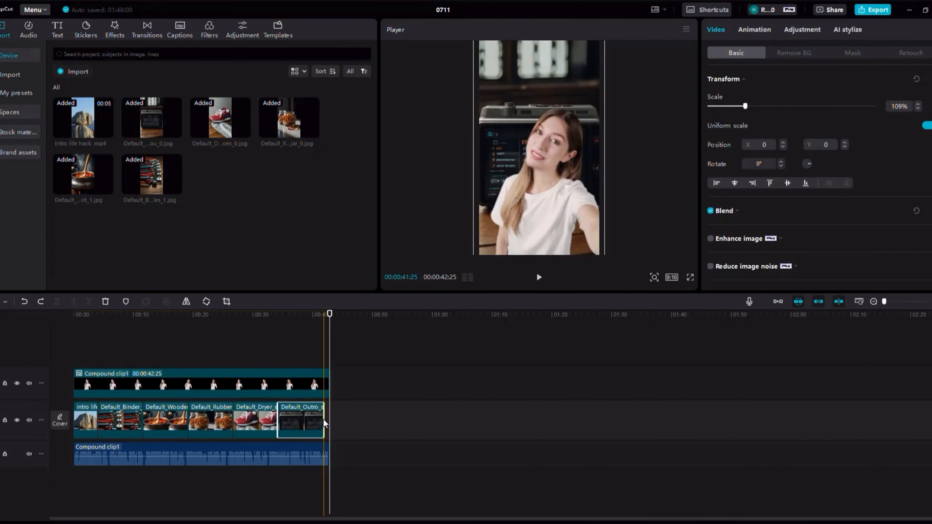
Retime the five image clips on the main track, closing the gaps so they run continuously from the intro to the character clip's end.
{"action": "left_click_drag", "start_coordinate": [324, 420], "coordinate": [129, 422]}
{"action": "left_click", "coordinate": [271, 427]}
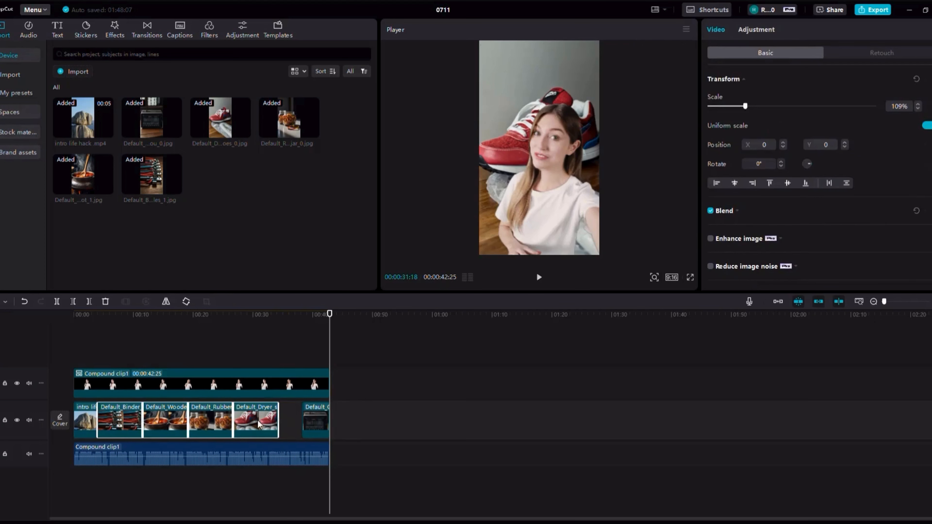
{"action": "left_click", "coordinate": [279, 422]}
{"action": "mouse_move", "coordinate": [278, 416]}
{"action": "left_mouse_down"}
{"action": "mouse_move", "coordinate": [285, 415]}
{"action": "mouse_move", "coordinate": [263, 431]}
{"action": "mouse_move", "coordinate": [277, 432]}
{"action": "mouse_move", "coordinate": [268, 418]}
{"action": "mouse_move", "coordinate": [272, 432]}
{"action": "left_mouse_up"}
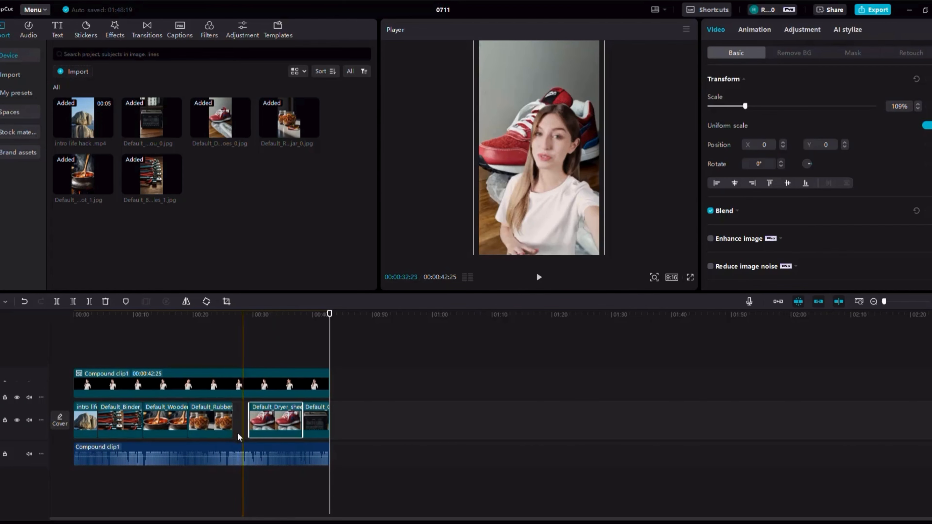
{"action": "left_click", "coordinate": [223, 428]}
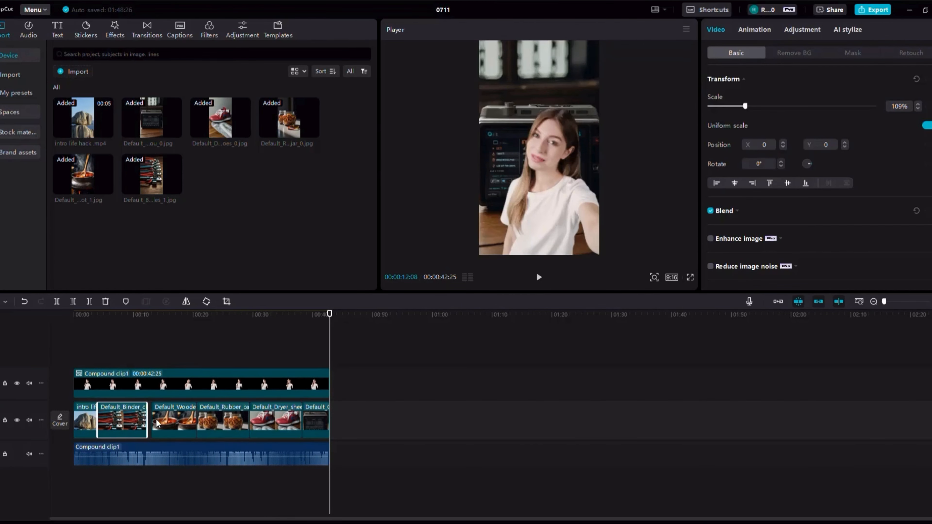
{"action": "left_click", "coordinate": [155, 422]}
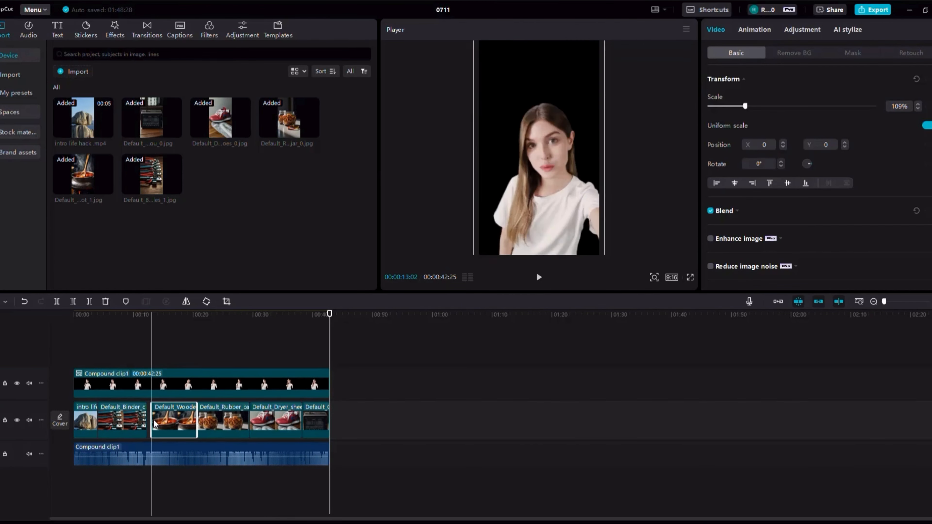
{"action": "left_click", "coordinate": [534, 400]}
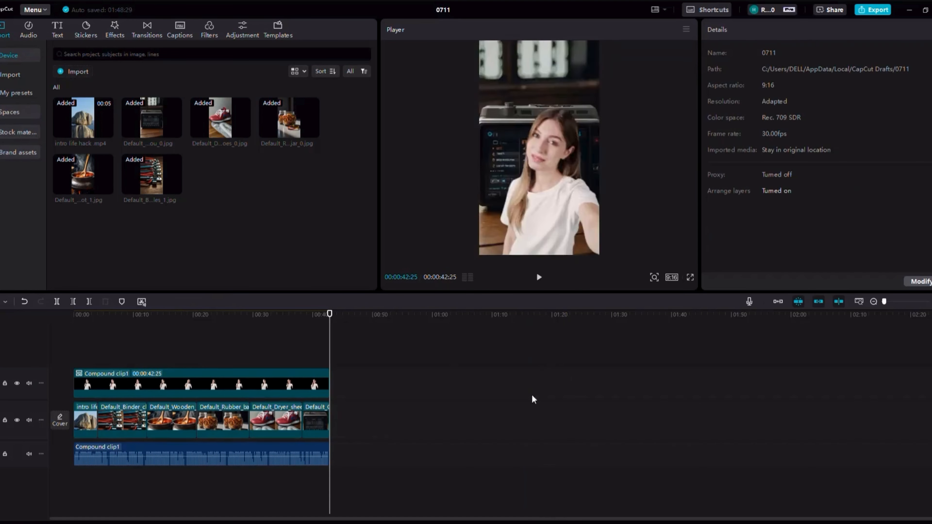
Add the Zoom Snap transition between the intro and binder clips image, accepting duplicate frames for the short clips.
{"action": "left_click", "coordinate": [147, 28]}
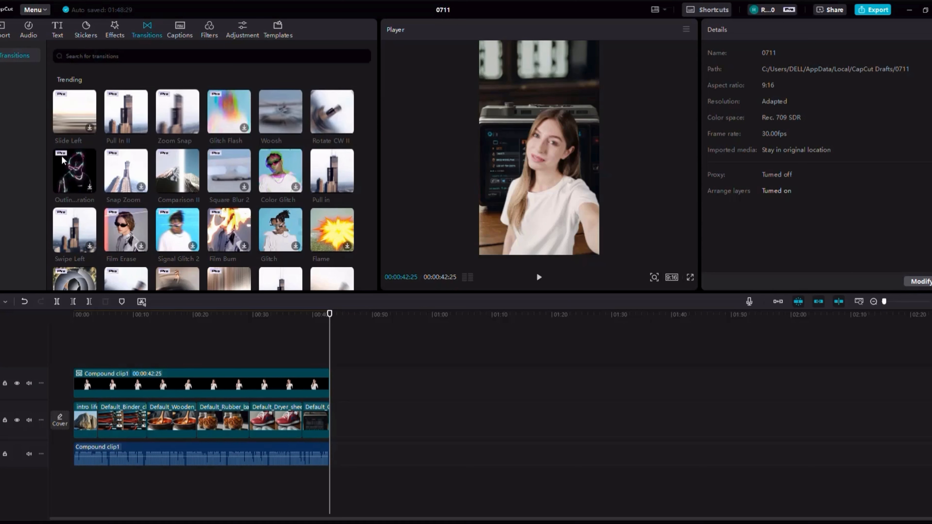
{"action": "left_click", "coordinate": [324, 122]}
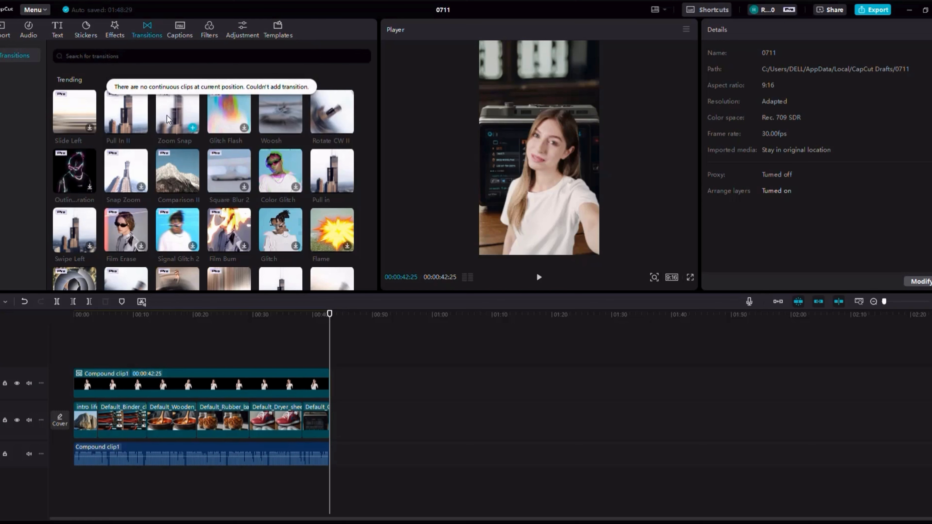
{"action": "left_click_drag", "start_coordinate": [177, 108], "coordinate": [102, 432]}
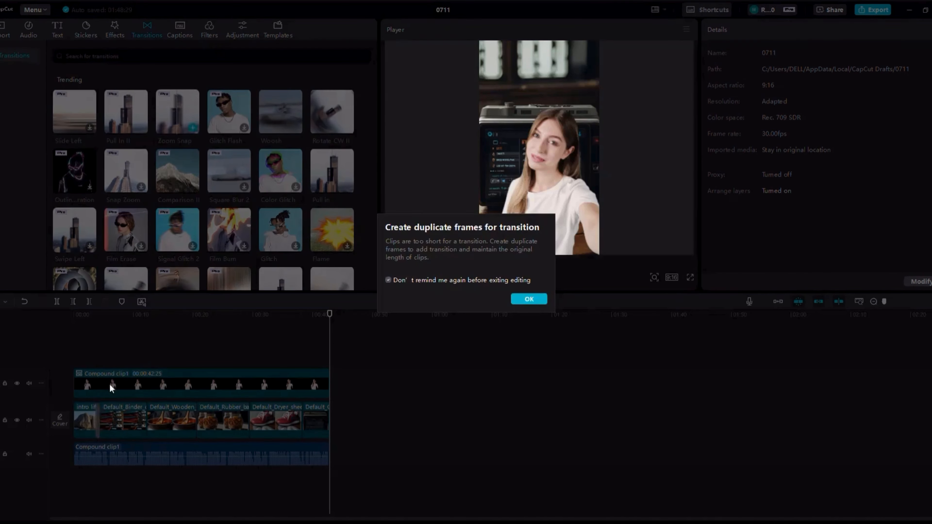
{"action": "left_click", "coordinate": [529, 300]}
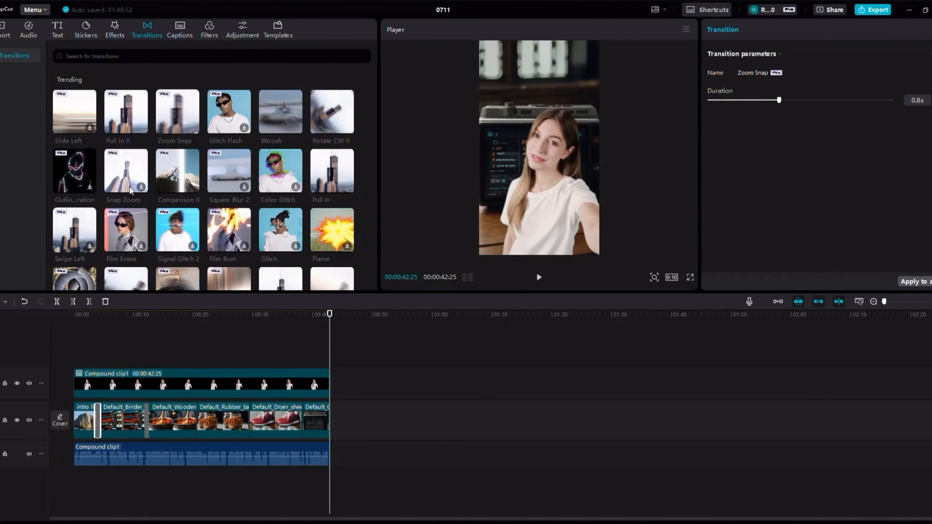
Add Snap Zoom between the wooden spoon and rubber bands images, Comparison II before the dryer sheet image, and Pull In II before the outro.
{"action": "left_click_drag", "start_coordinate": [130, 188], "coordinate": [197, 414]}
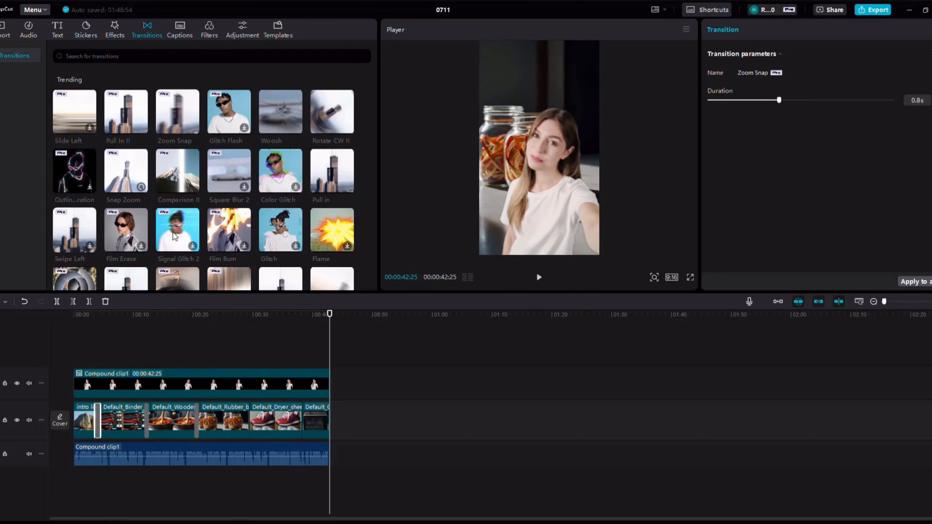
{"action": "mouse_move", "coordinate": [164, 186]}
{"action": "left_mouse_down"}
{"action": "mouse_move", "coordinate": [255, 369]}
{"action": "mouse_move", "coordinate": [251, 419]}
{"action": "left_mouse_up"}
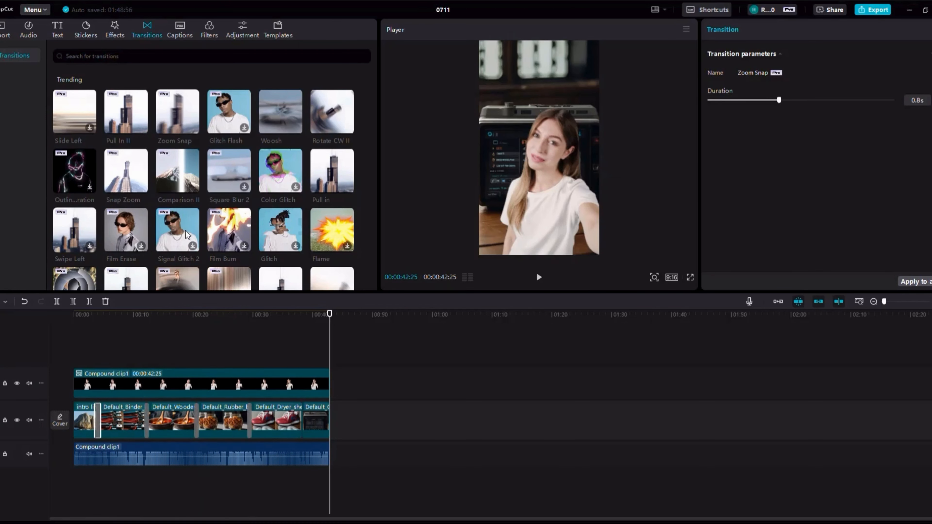
{"action": "mouse_move", "coordinate": [130, 130]}
{"action": "left_mouse_down"}
{"action": "mouse_move", "coordinate": [285, 341]}
{"action": "mouse_move", "coordinate": [301, 414]}
{"action": "left_mouse_up"}
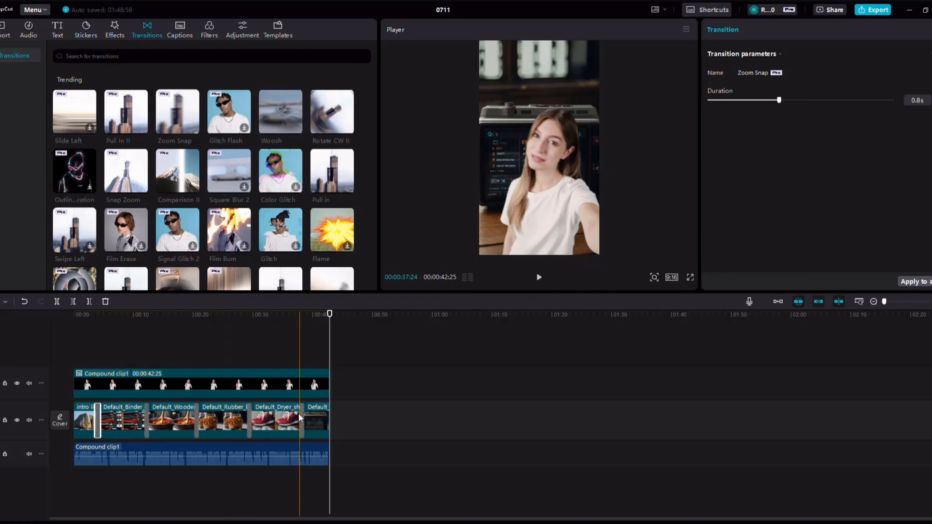
Add a custom adjustment layer at the timeline start, between the character and image tracks, and extend it to the video's end.
{"action": "left_click", "coordinate": [144, 333]}
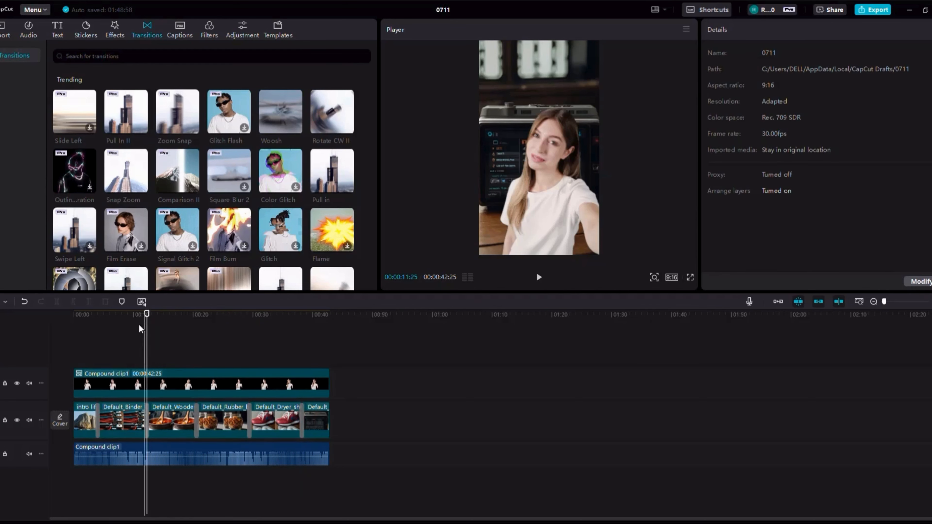
{"action": "left_click_drag", "start_coordinate": [95, 317], "coordinate": [60, 318]}
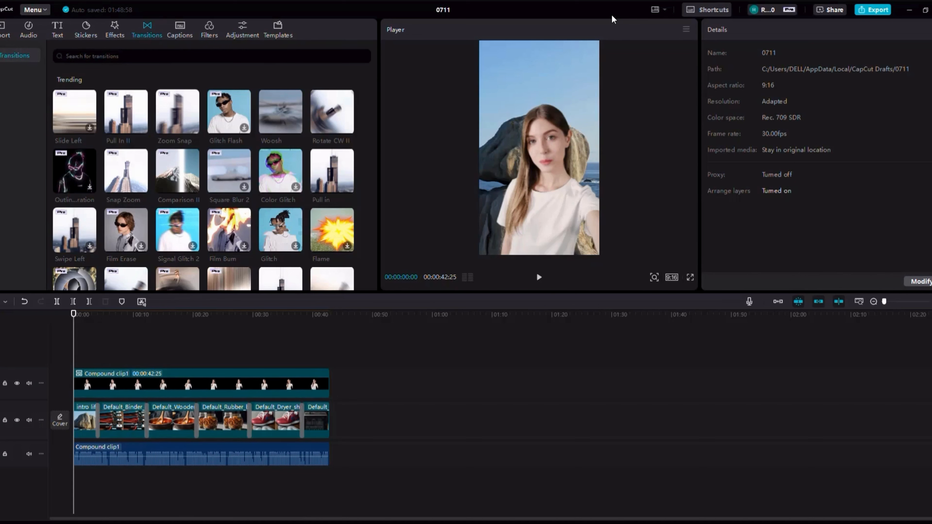
{"action": "left_click", "coordinate": [235, 26]}
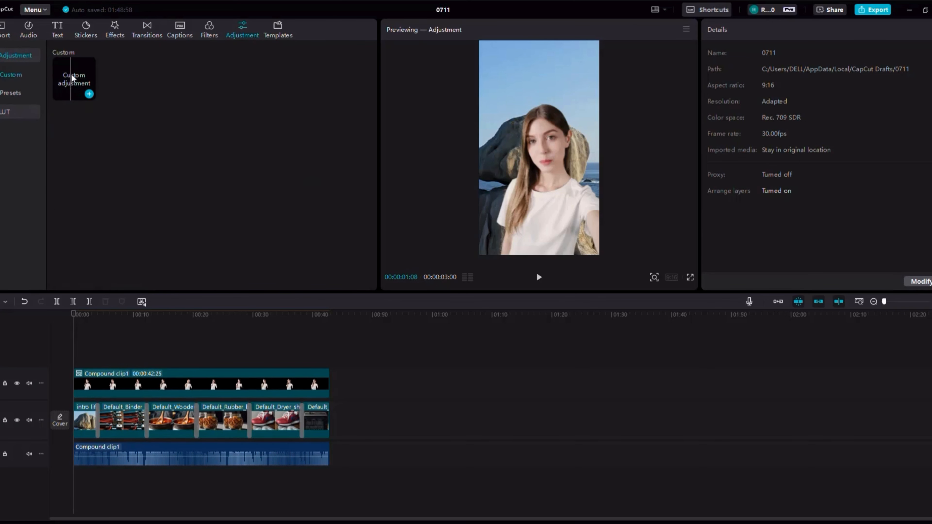
{"action": "left_click_drag", "start_coordinate": [72, 74], "coordinate": [75, 403]}
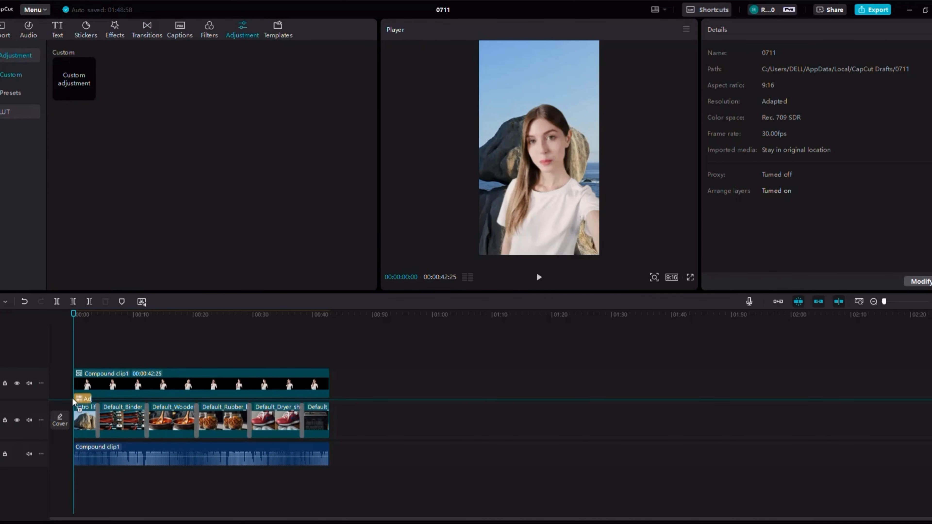
{"action": "left_click_drag", "start_coordinate": [71, 398], "coordinate": [72, 399]}
{"action": "left_click_drag", "start_coordinate": [72, 402], "coordinate": [75, 405]}
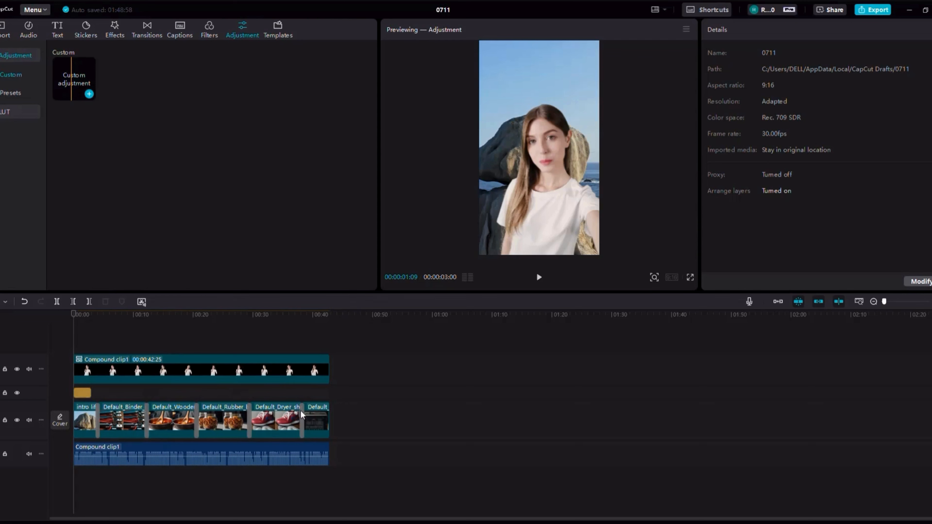
{"action": "left_click", "coordinate": [82, 393]}
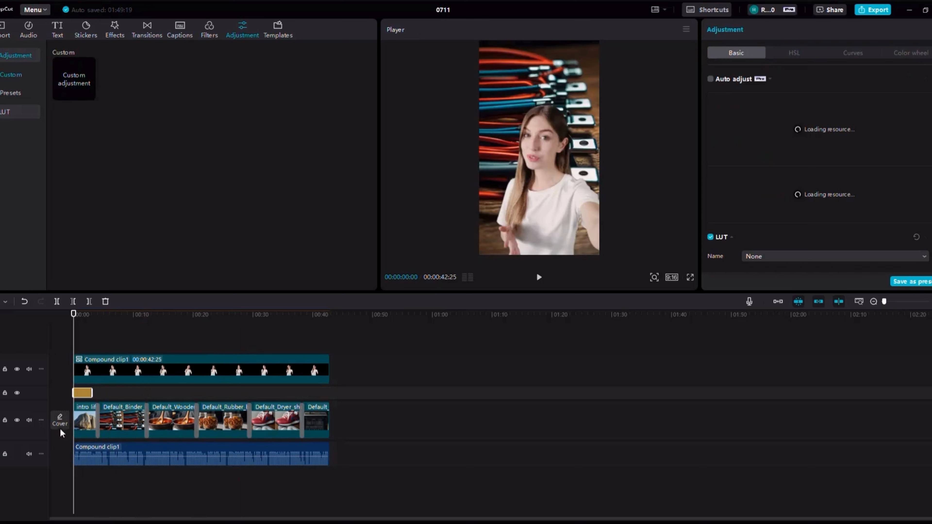
{"action": "left_click_drag", "start_coordinate": [92, 393], "coordinate": [329, 401]}
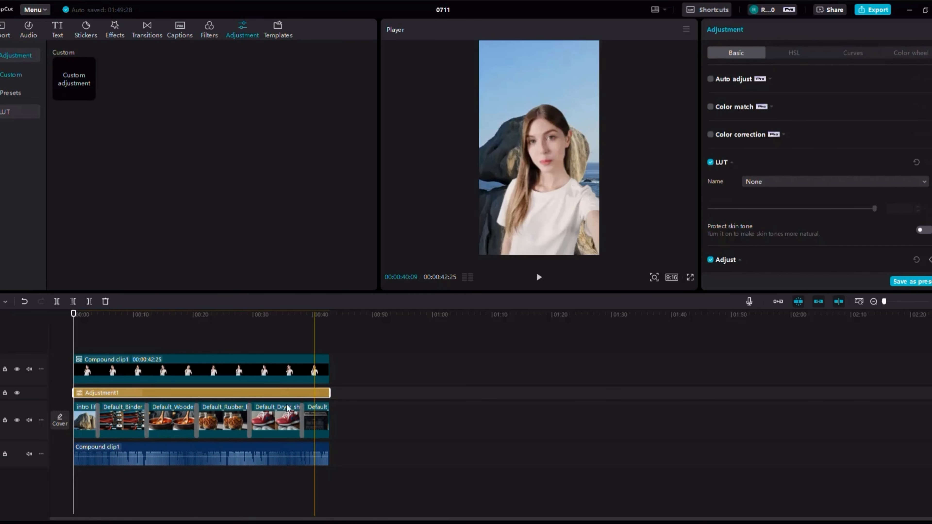
Set the adjustment layer's Temp to 4, Tint to 4, Saturation to 5, Exposure to 6 and Contrast to 5.
{"action": "scroll", "coordinate": [768, 140], "scroll_direction": "down", "scroll_amount": 1}
{"action": "scroll", "coordinate": [767, 139], "scroll_direction": "down", "scroll_amount": 2}
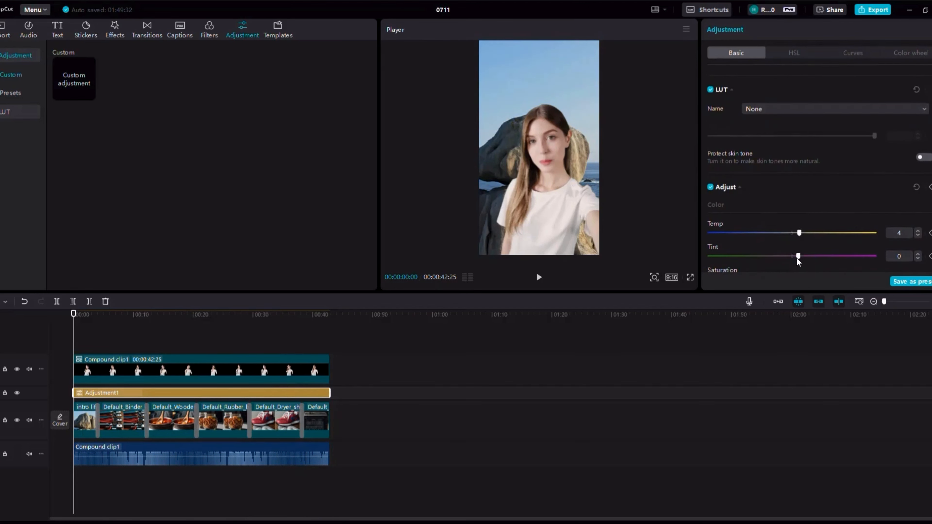
{"action": "scroll", "coordinate": [801, 257], "scroll_direction": "down", "scroll_amount": 1}
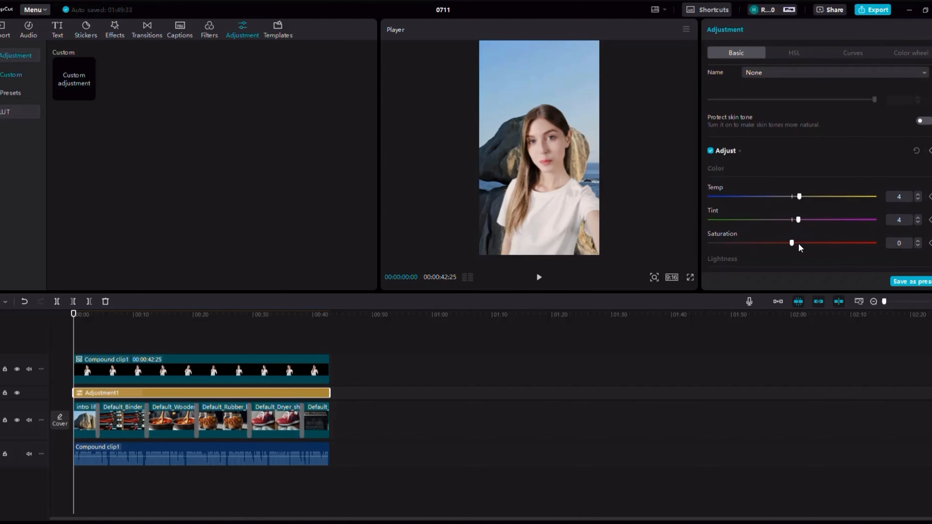
{"action": "scroll", "coordinate": [800, 247], "scroll_direction": "down", "scroll_amount": 1}
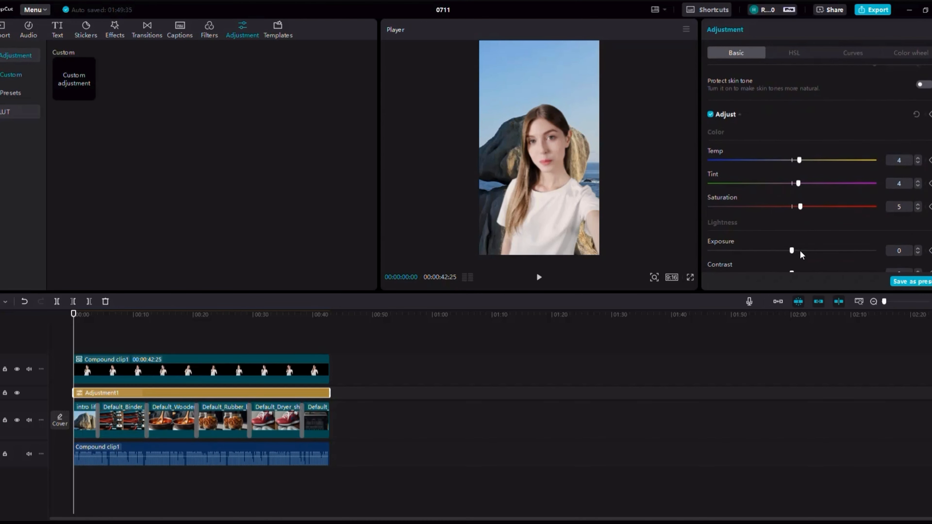
{"action": "left_click", "coordinate": [800, 250]}
{"action": "scroll", "coordinate": [800, 251], "scroll_direction": "down", "scroll_amount": 1}
{"action": "left_click", "coordinate": [800, 238]}
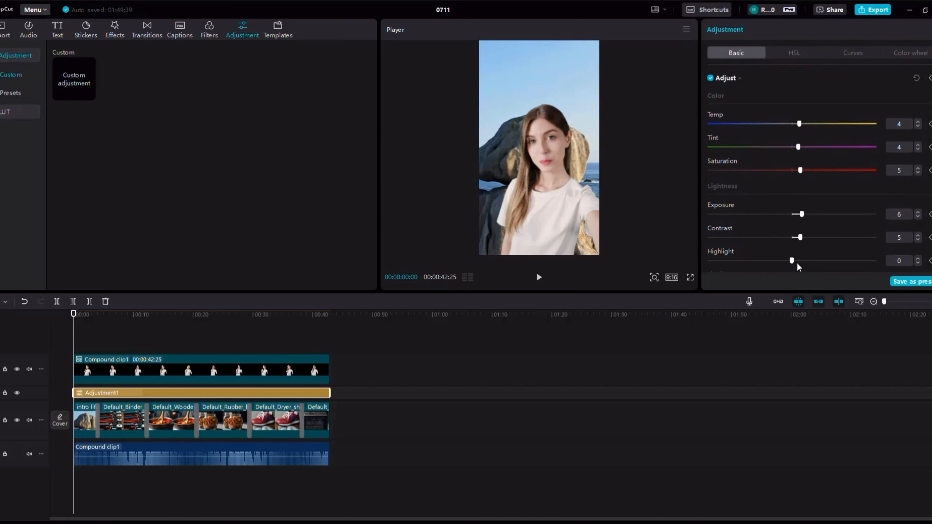
Set the adjustment layer's Highlight to 4, Shadow to -5, Whites to 5, Blacks to -7, Brilliance to 5, Sharpen to 21 and Clarity to 24.
{"action": "scroll", "coordinate": [798, 264], "scroll_direction": "down", "scroll_amount": 2}
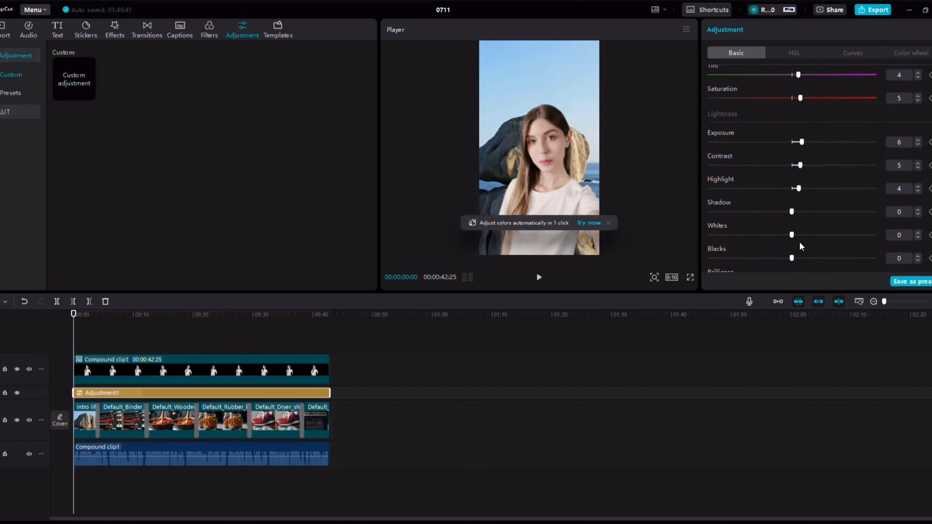
{"action": "left_click", "coordinate": [800, 235]}
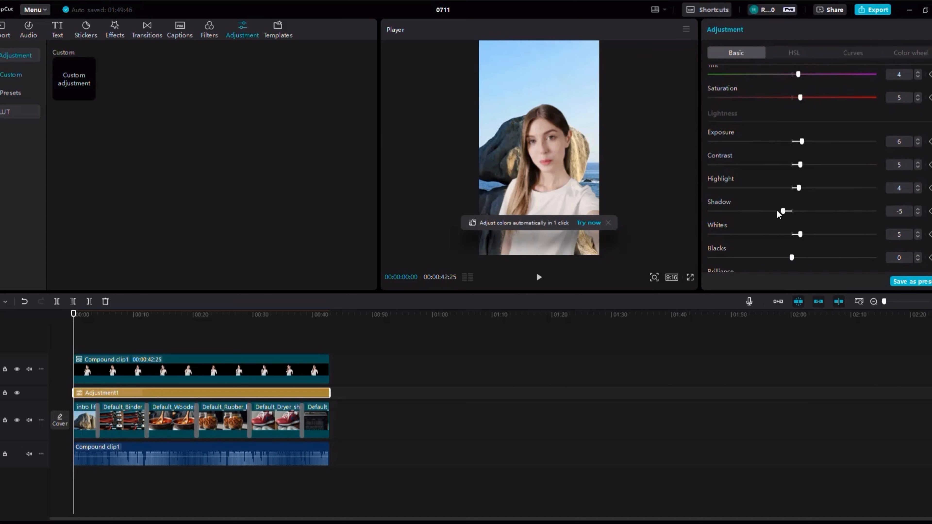
{"action": "left_click", "coordinate": [802, 257]}
{"action": "left_click", "coordinate": [780, 259]}
{"action": "scroll", "coordinate": [800, 158], "scroll_direction": "down", "scroll_amount": 4}
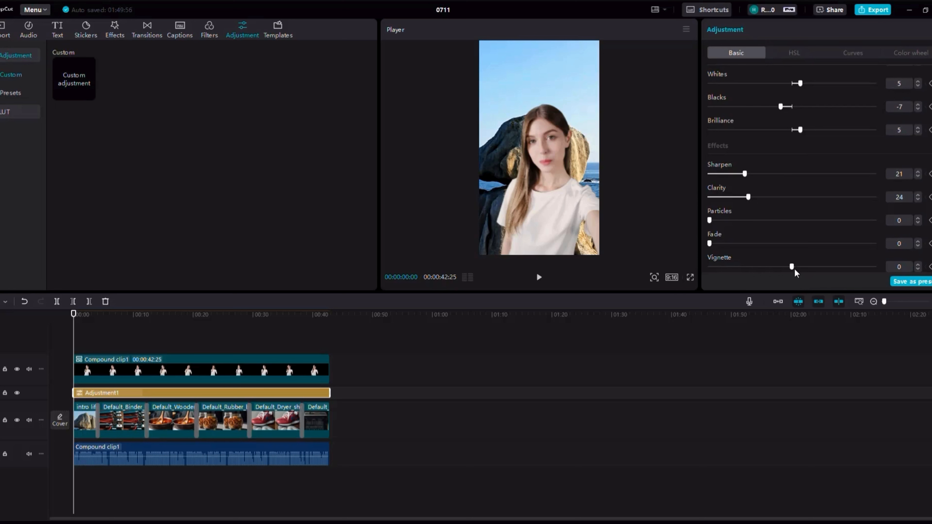
{"action": "left_click_drag", "start_coordinate": [803, 268], "coordinate": [791, 266]}
Enable Retouch on the character clip with Even 16, Smooth 17, Smile lines 16, Bright Eye 15, Dark circles 15, Brighten 15 and White teeth 21.
{"action": "left_click", "coordinate": [242, 380]}
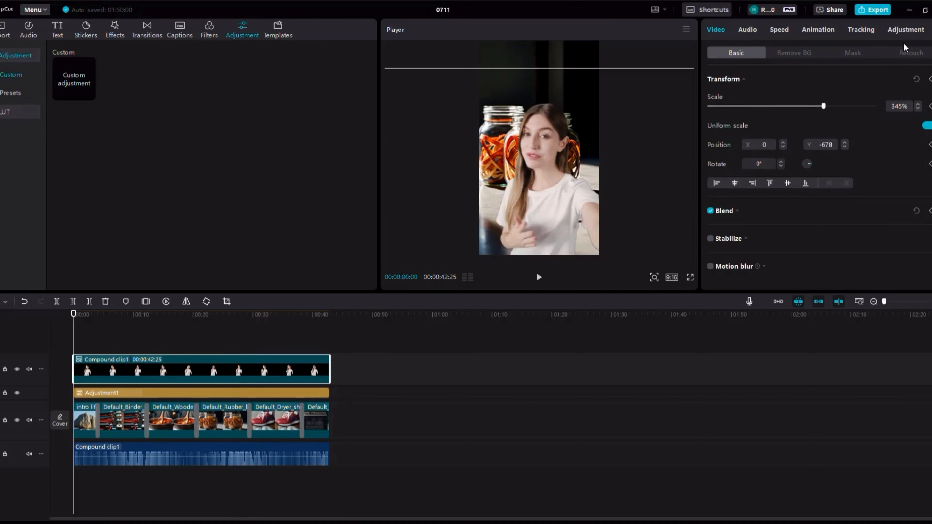
{"action": "left_click", "coordinate": [905, 54]}
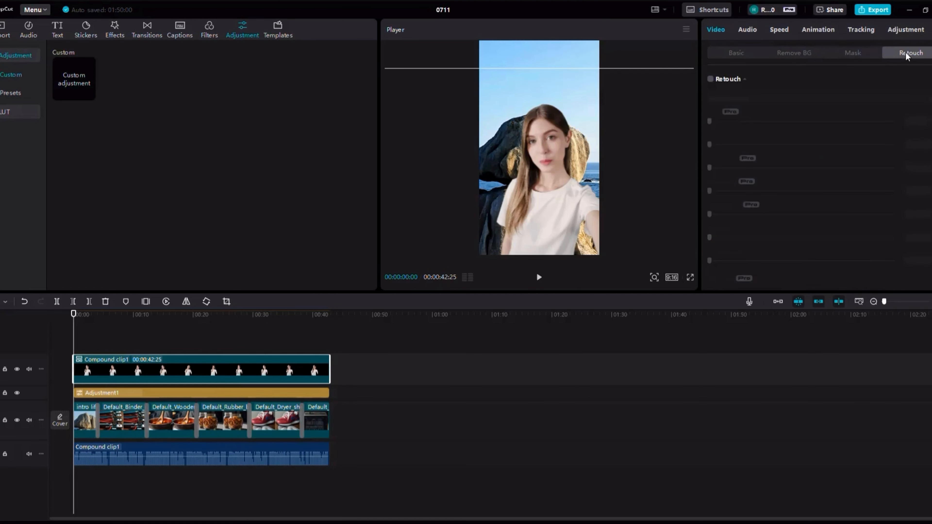
{"action": "left_click", "coordinate": [710, 80]}
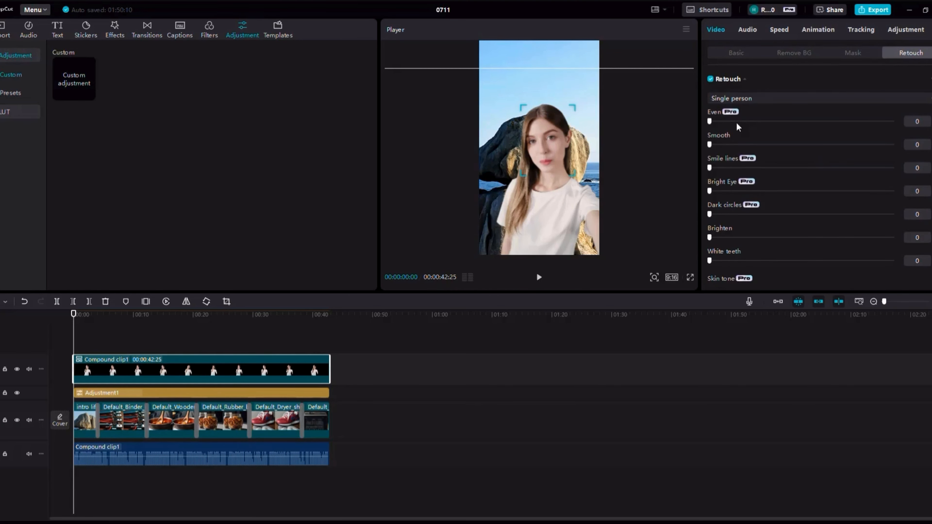
{"action": "left_click", "coordinate": [738, 122]}
{"action": "left_click", "coordinate": [740, 144]}
{"action": "left_click", "coordinate": [739, 167]}
{"action": "left_click", "coordinate": [736, 191]}
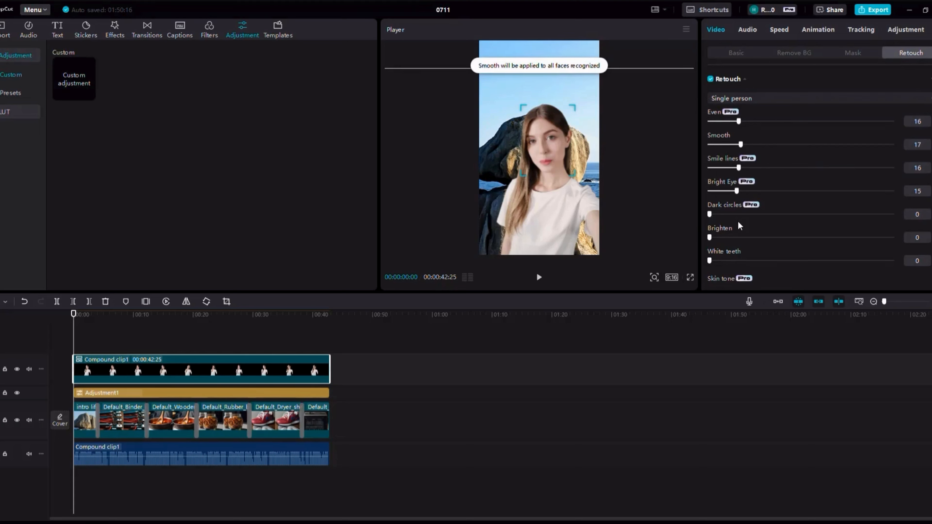
{"action": "left_click", "coordinate": [737, 214]}
{"action": "left_click", "coordinate": [737, 237]}
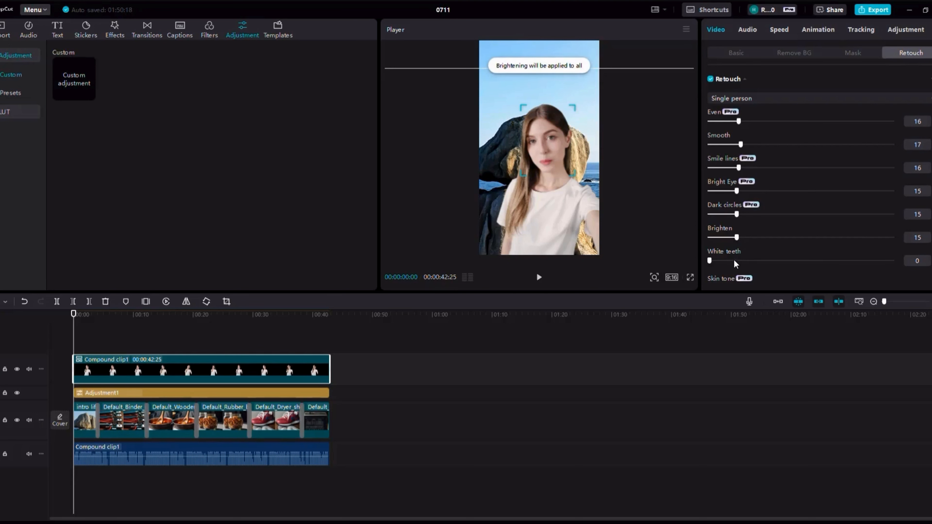
{"action": "left_click", "coordinate": [747, 260]}
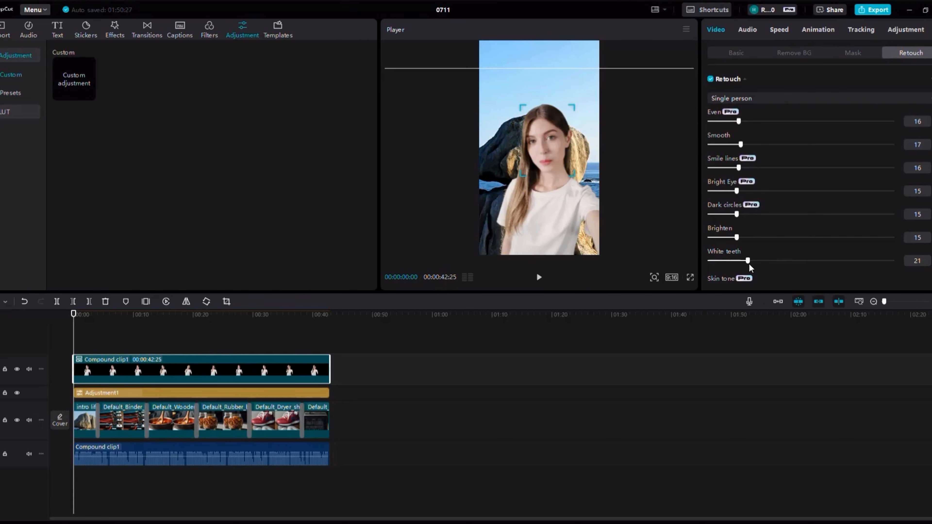
Enable Makeup on the character clip and apply the Barbie look.
{"action": "scroll", "coordinate": [790, 225], "scroll_direction": "down", "scroll_amount": 5}
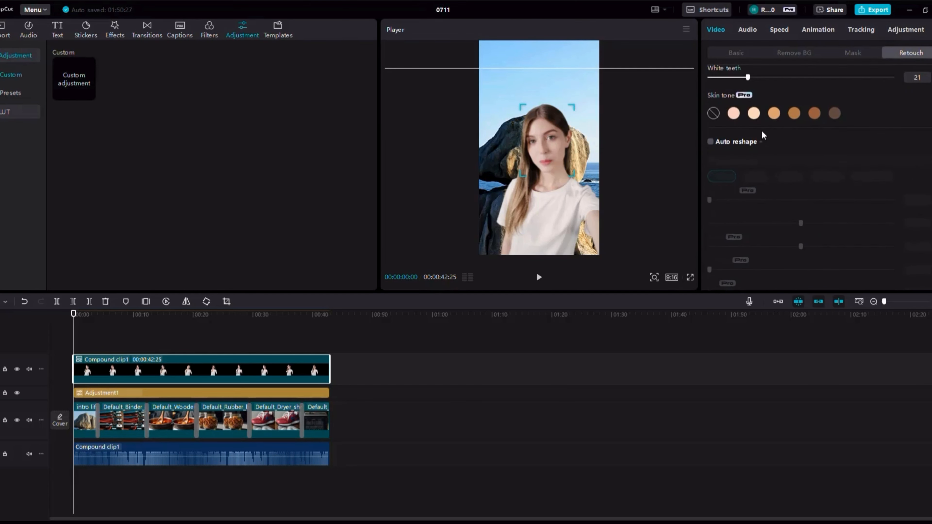
{"action": "scroll", "coordinate": [762, 131], "scroll_direction": "down", "scroll_amount": 3}
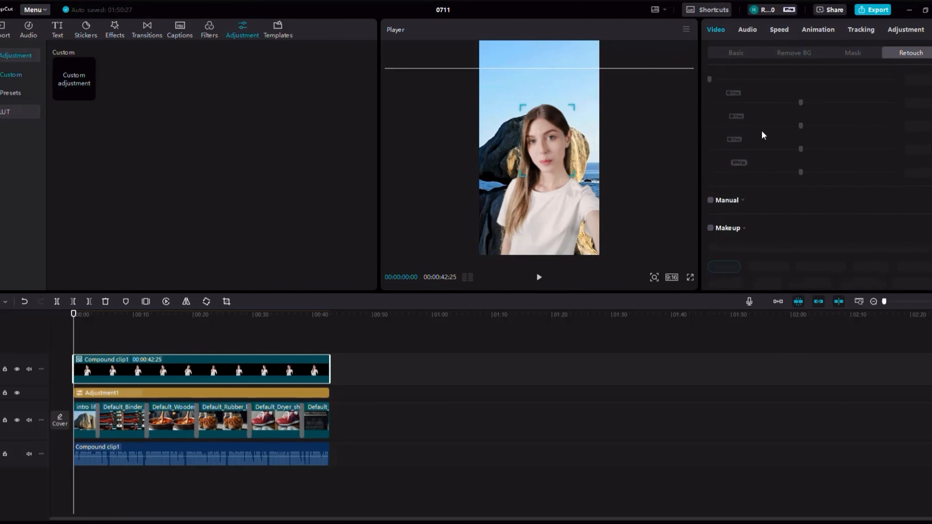
{"action": "left_click", "coordinate": [711, 229]}
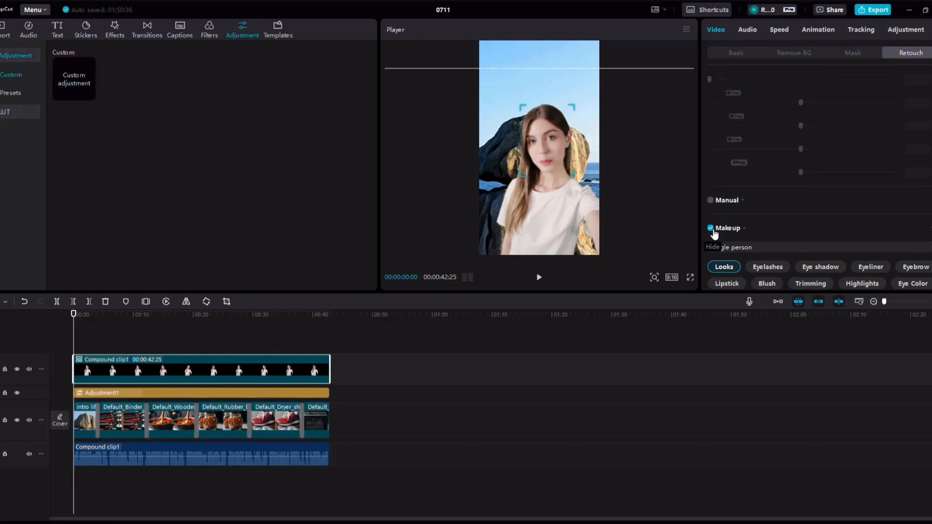
{"action": "scroll", "coordinate": [771, 199], "scroll_direction": "down", "scroll_amount": 6}
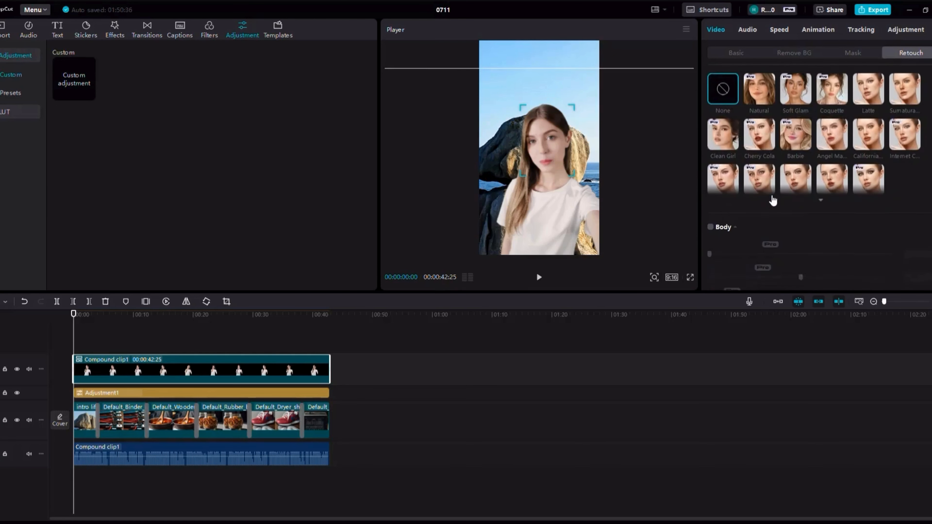
{"action": "scroll", "coordinate": [773, 201], "scroll_direction": "down", "scroll_amount": 1}
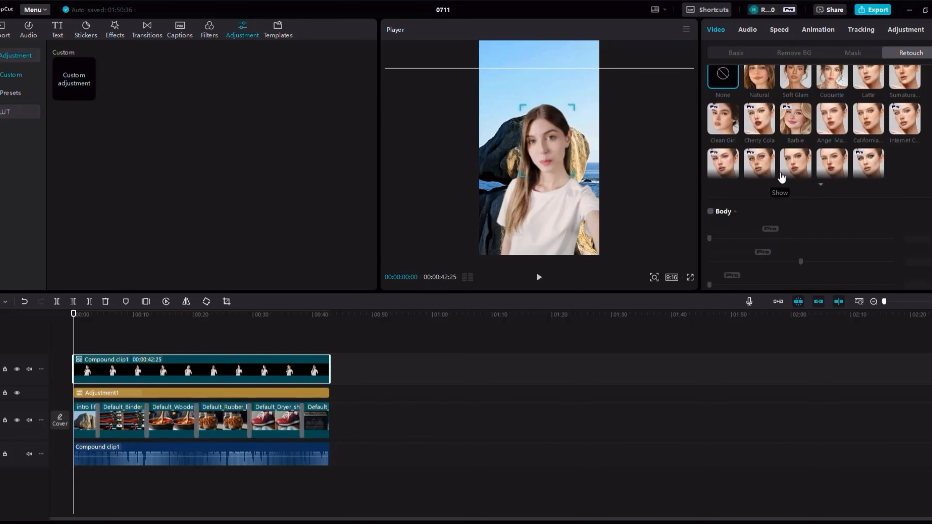
{"action": "left_click", "coordinate": [792, 122]}
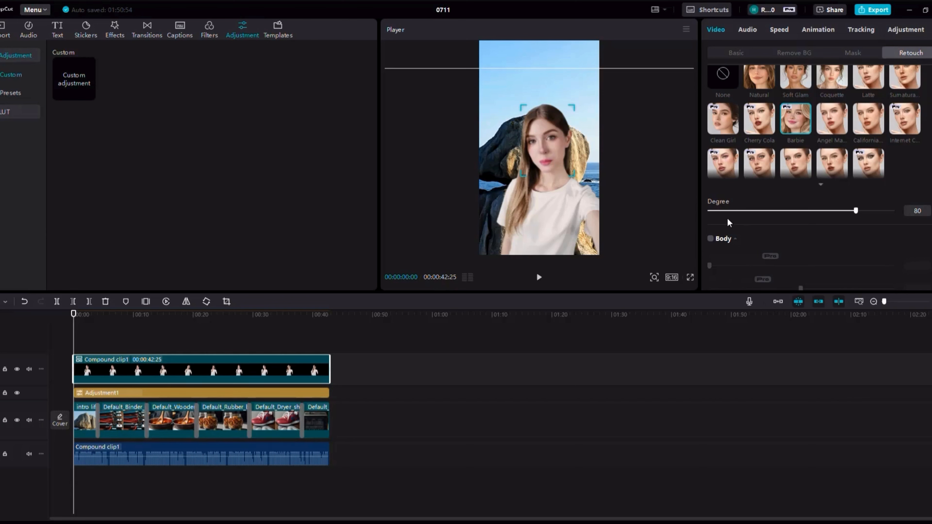
Try the Klein lipstick on the character and replace it with the Spirit lipstick.
{"action": "scroll", "coordinate": [793, 206], "scroll_direction": "down", "scroll_amount": 5}
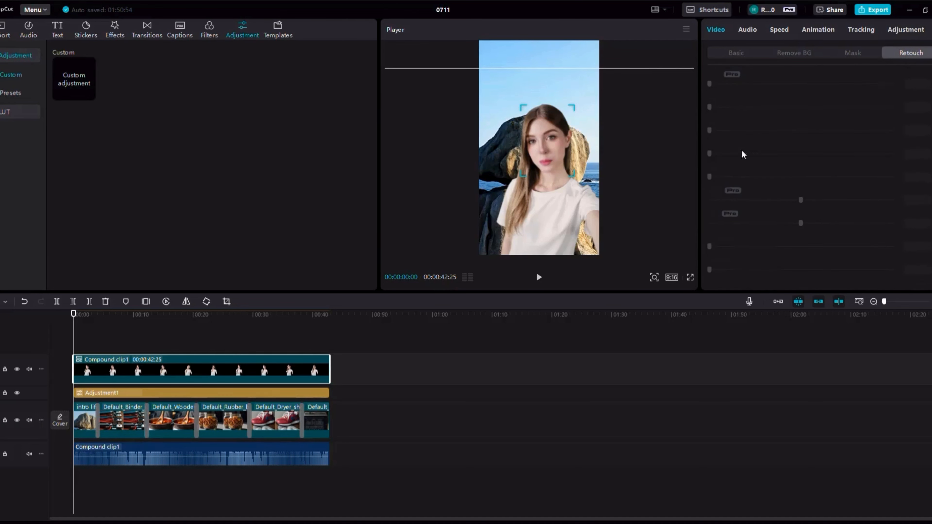
{"action": "scroll", "coordinate": [743, 180], "scroll_direction": "up", "scroll_amount": 2}
{"action": "scroll", "coordinate": [746, 186], "scroll_direction": "up", "scroll_amount": 5}
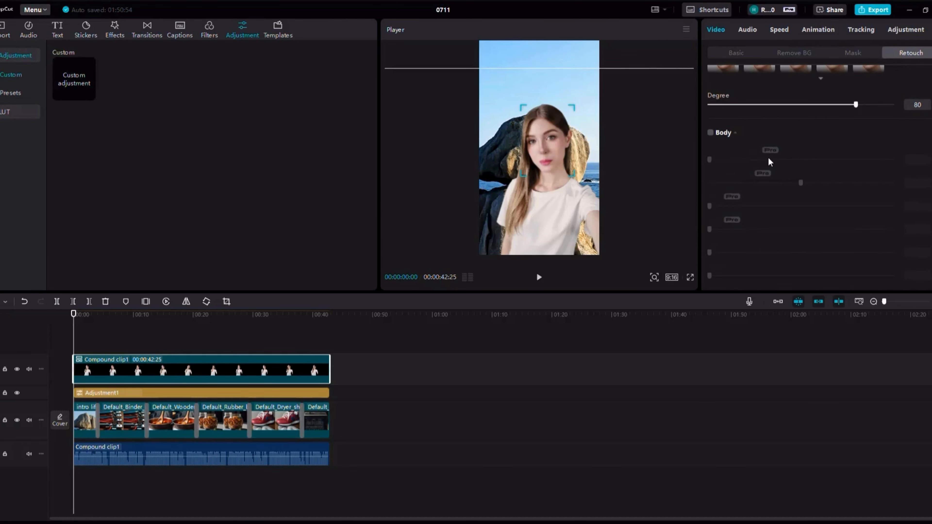
{"action": "scroll", "coordinate": [781, 182], "scroll_direction": "up", "scroll_amount": 2}
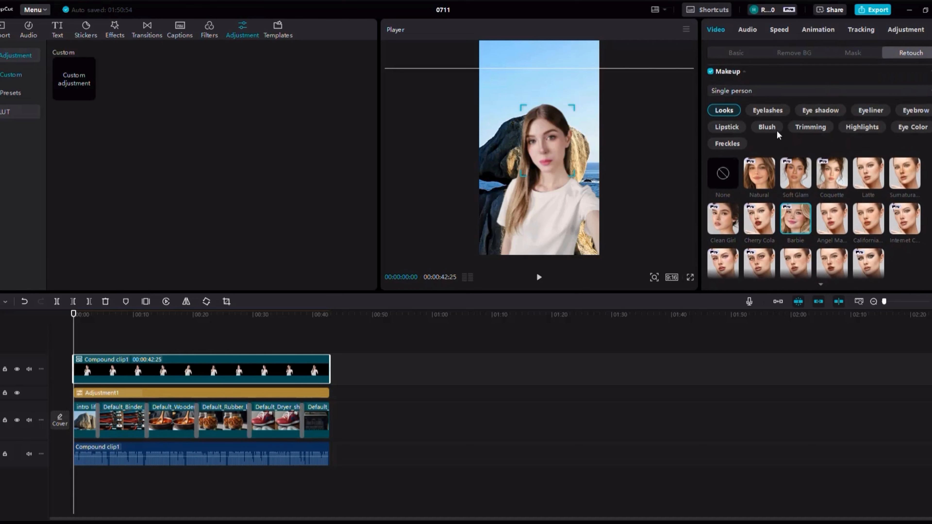
{"action": "left_click", "coordinate": [735, 128]}
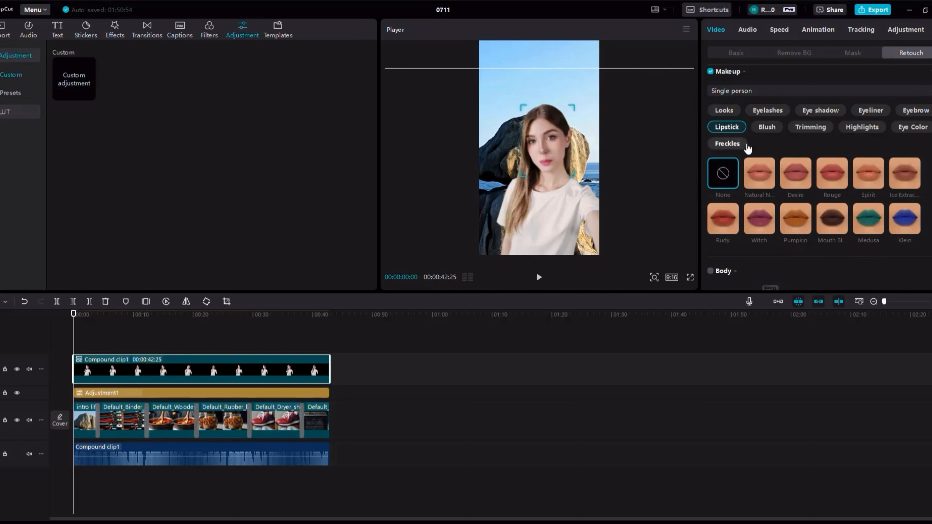
{"action": "left_click", "coordinate": [908, 219]}
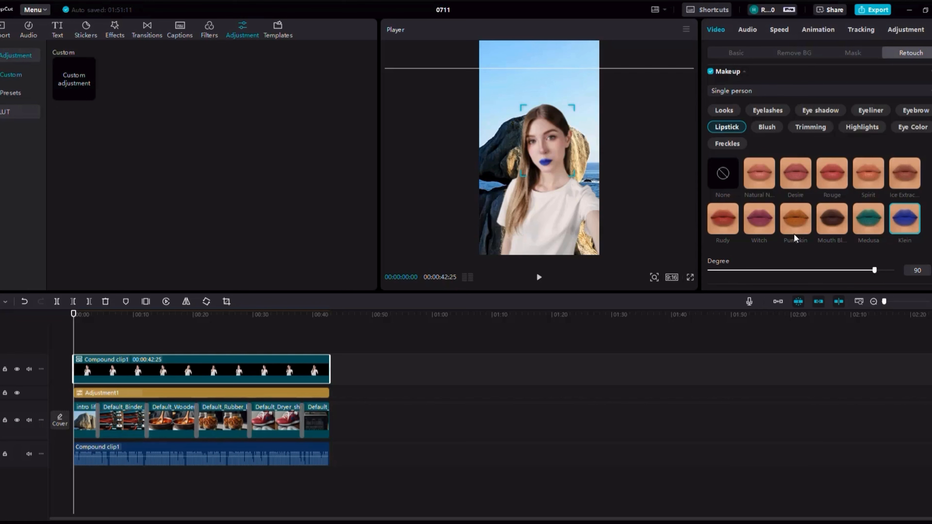
{"action": "left_click", "coordinate": [869, 178]}
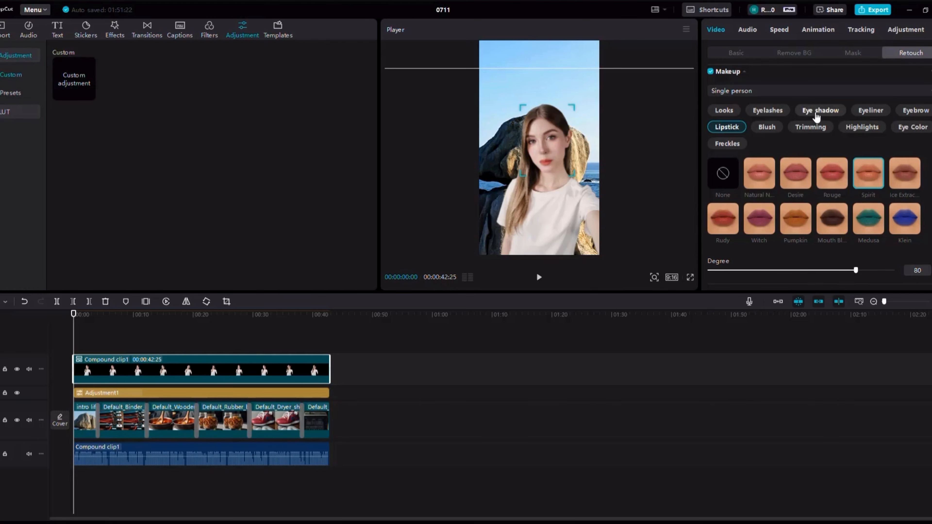
Apply the Pro "Killer Smo..." eye shadow to the character and check the makeup in a full-screen preview.
{"action": "left_click", "coordinate": [819, 111]}
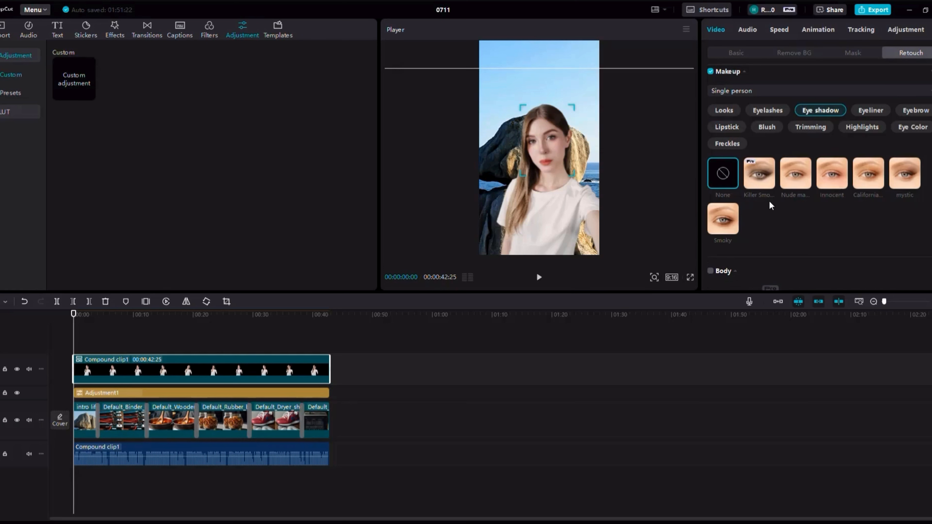
{"action": "left_click", "coordinate": [765, 180]}
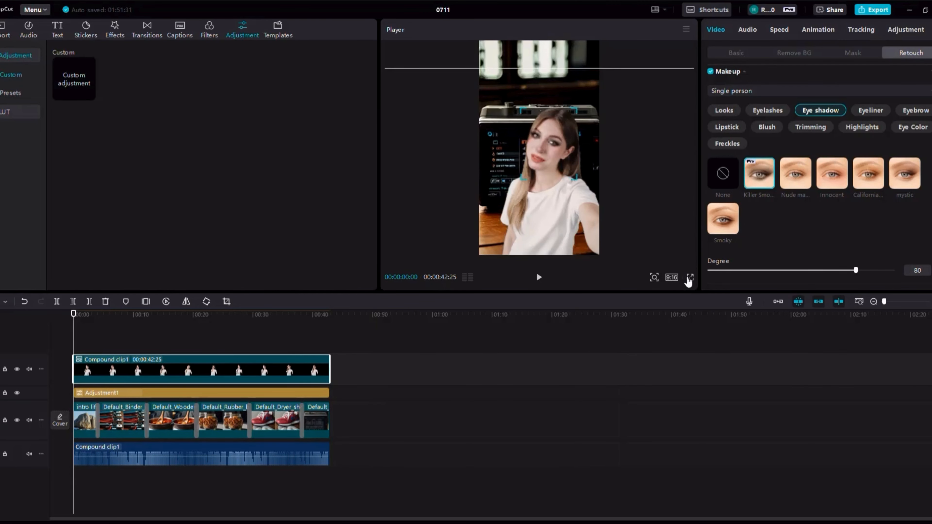
{"action": "left_click", "coordinate": [690, 277]}
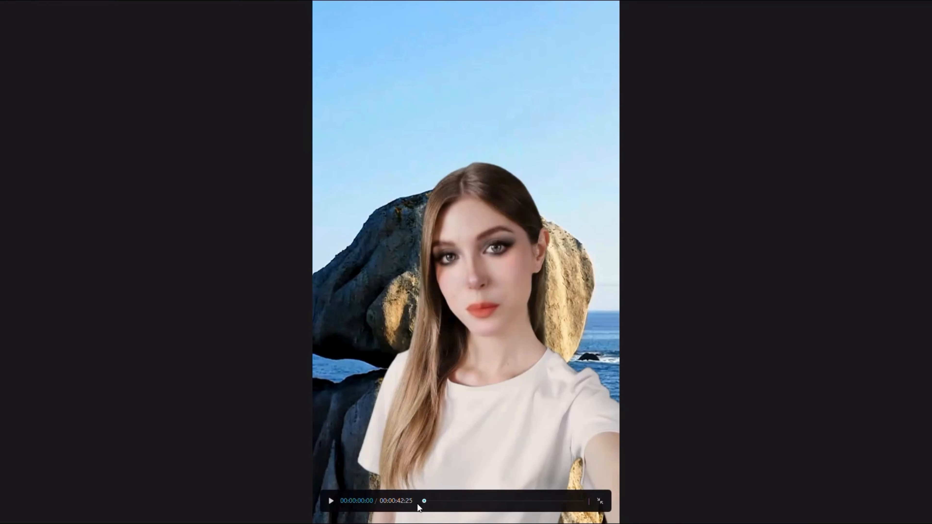
{"action": "mouse_move", "coordinate": [424, 500]}
{"action": "left_mouse_down"}
{"action": "mouse_move", "coordinate": [494, 506]}
{"action": "mouse_move", "coordinate": [424, 502]}
{"action": "left_mouse_up"}
{"action": "left_click", "coordinate": [599, 502]}
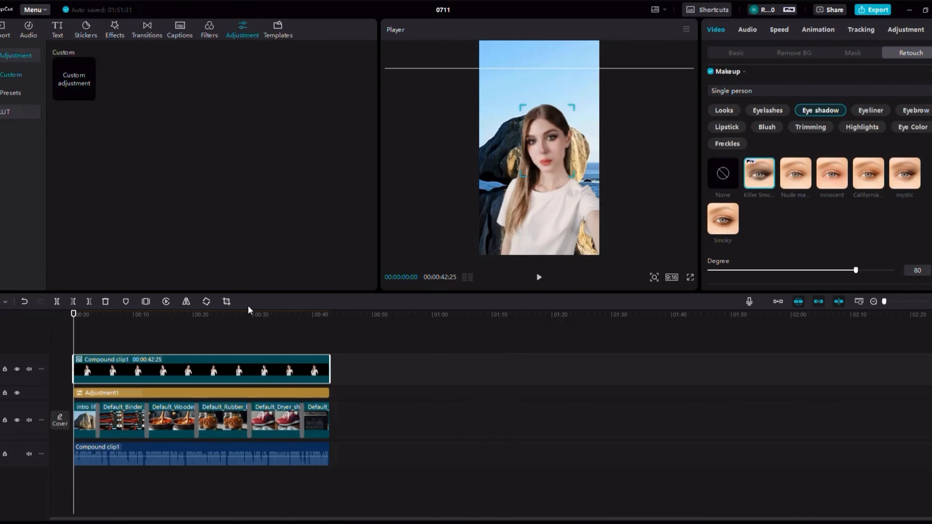
Generate auto captions for the video with English as the spoken language.
{"action": "left_click", "coordinate": [182, 29]}
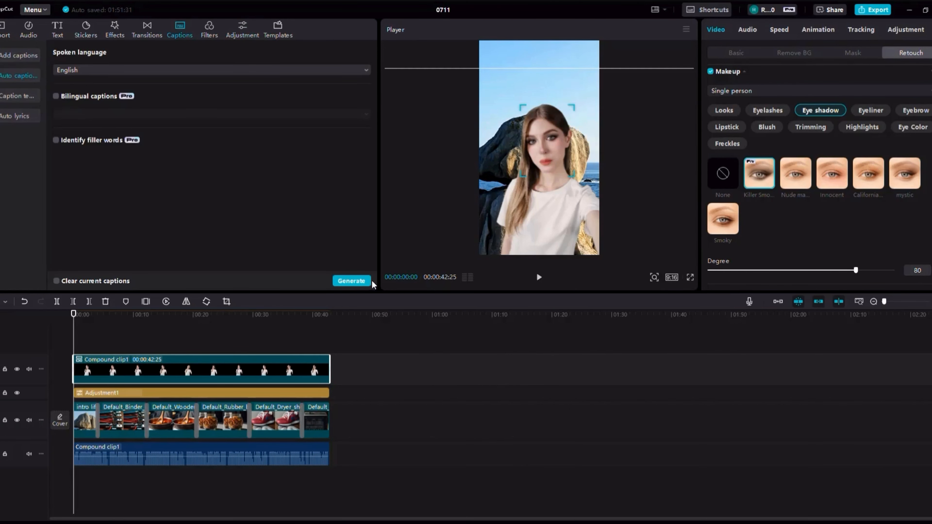
{"action": "left_click", "coordinate": [352, 281]}
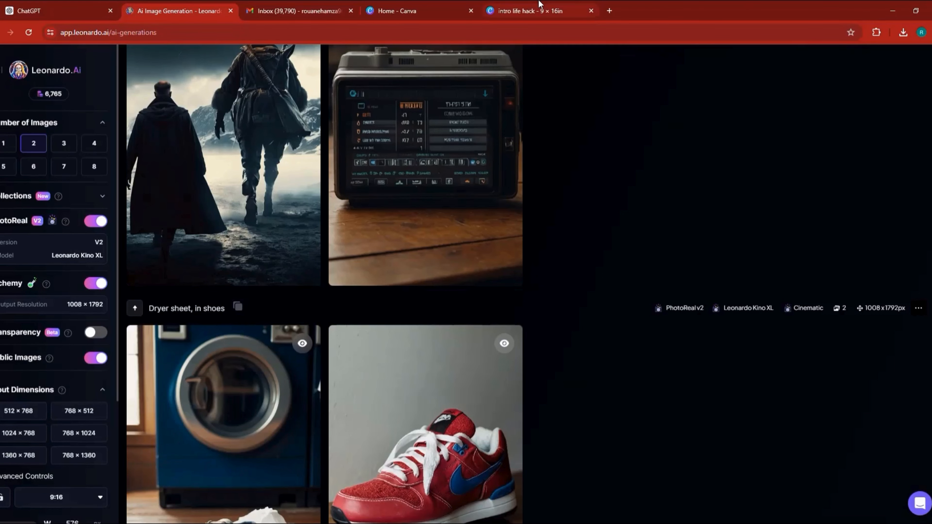
Switch to the browser, search Google for summer music on Pixabay and open Pixabay's summer music page.
{"action": "left_click", "coordinate": [539, 18]}
{"action": "left_click", "coordinate": [535, 29]}
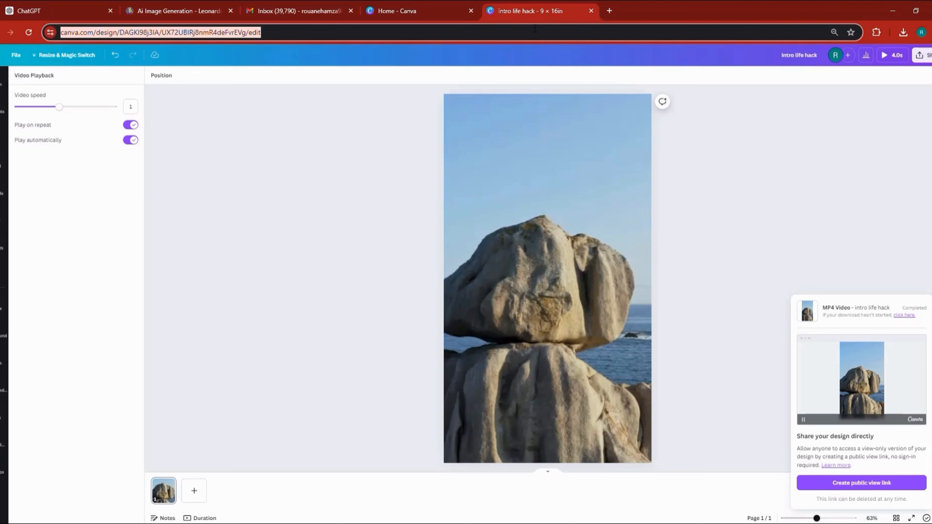
{"action": "type", "text": "g"}
{"action": "key", "text": "Return"}
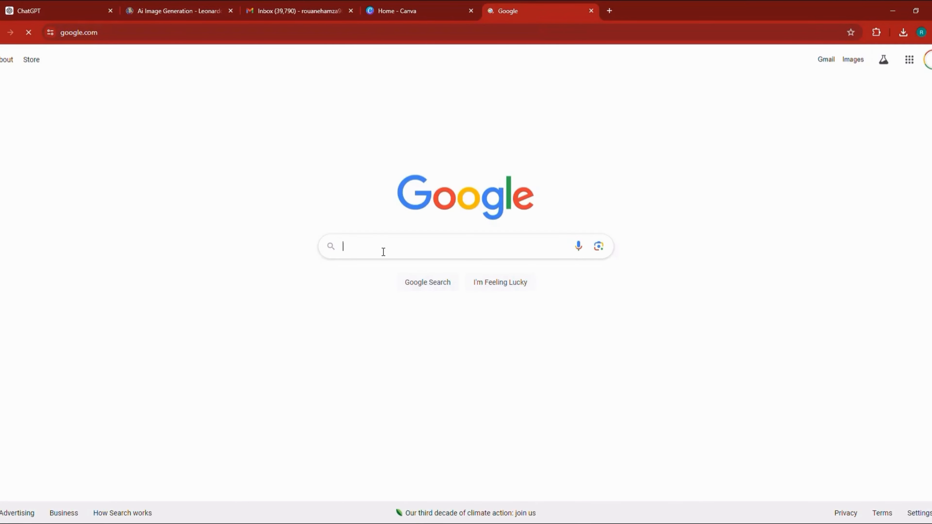
{"action": "type", "text": "summer mujsic "}
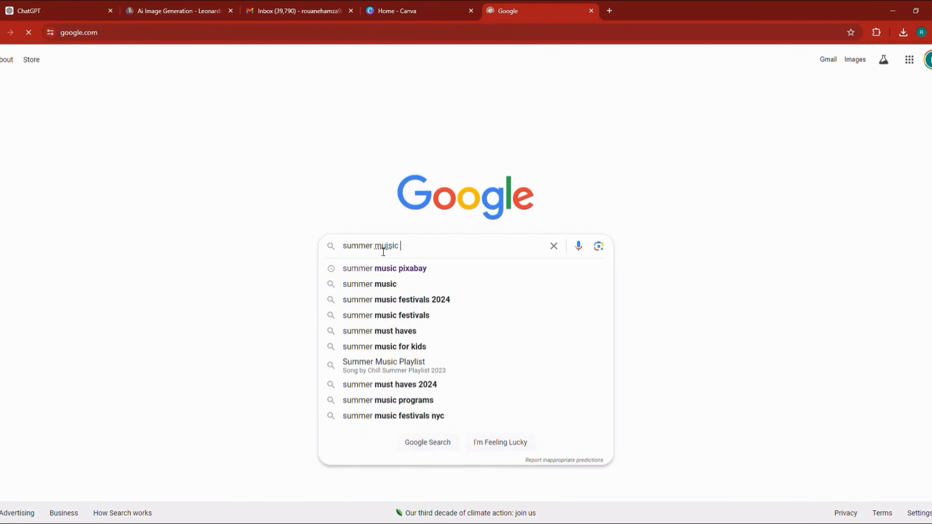
{"action": "type", "text": "pixabay"}
{"action": "key", "text": "Return"}
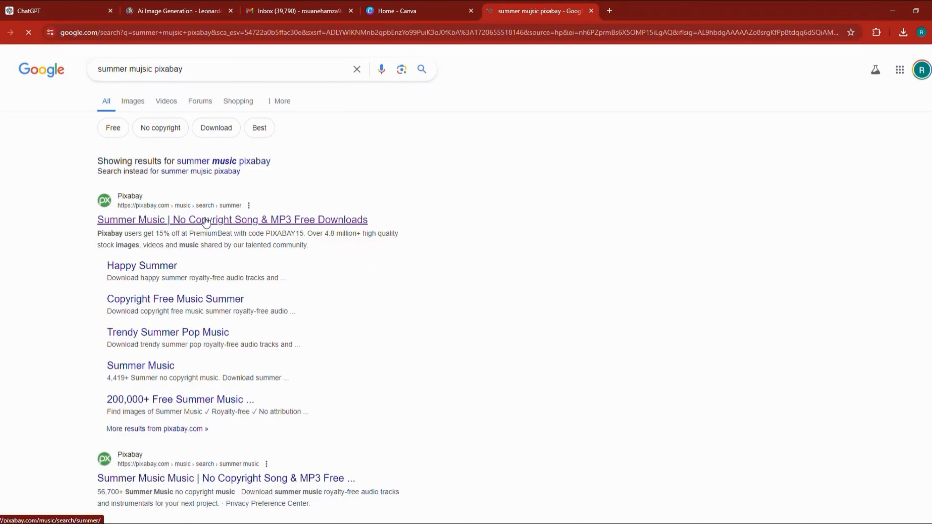
{"action": "left_click", "coordinate": [206, 222]}
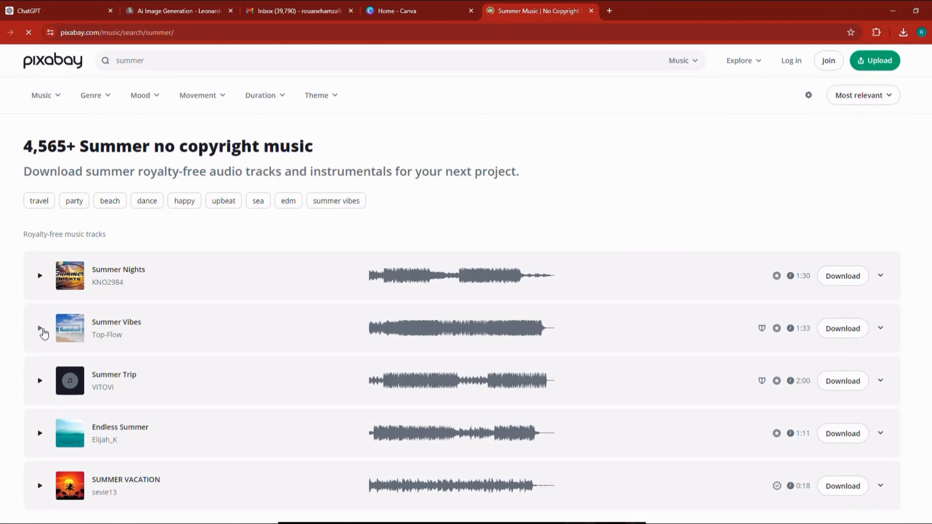
Preview and download the Summer Vibes track from Pixabay, checking on CapCut's caption generation and closing the thank-you dialog.
{"action": "left_click", "coordinate": [40, 328]}
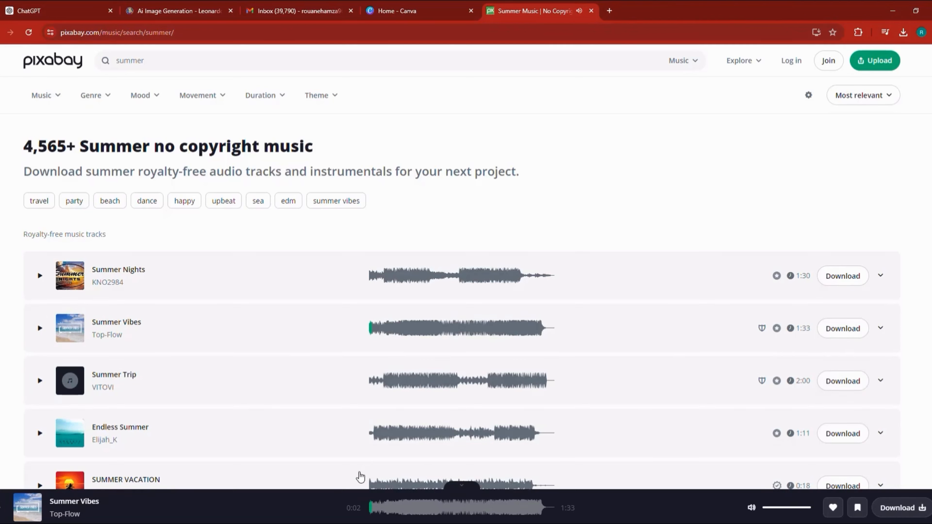
{"action": "mouse_move", "coordinate": [312, 523]}
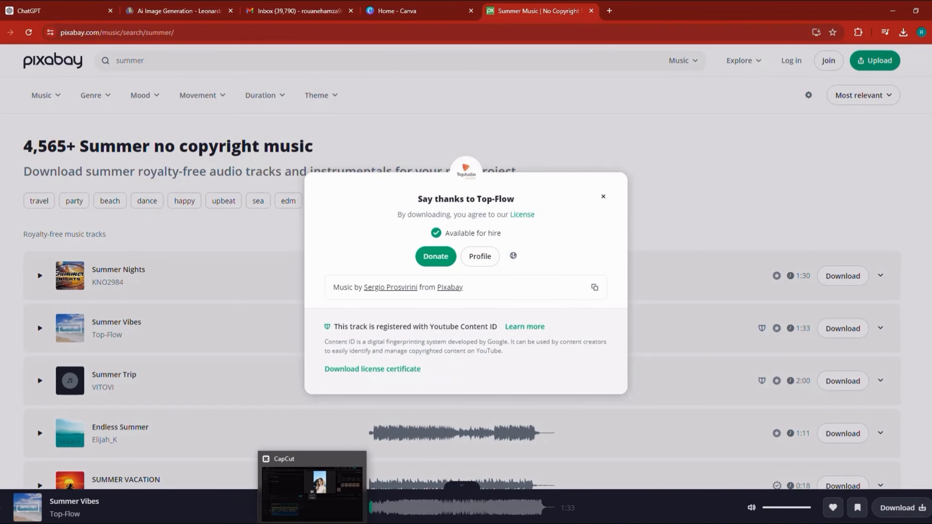
{"action": "left_click", "coordinate": [303, 516]}
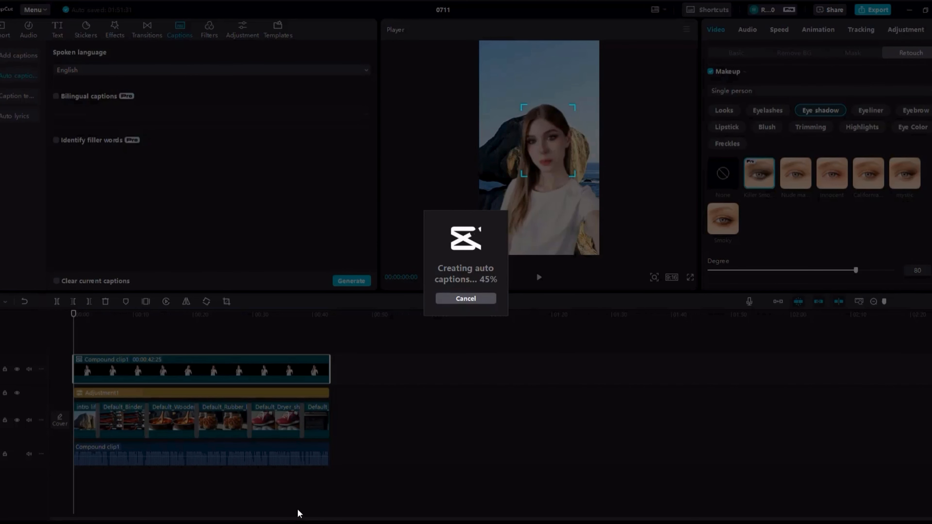
{"action": "left_click", "coordinate": [301, 523]}
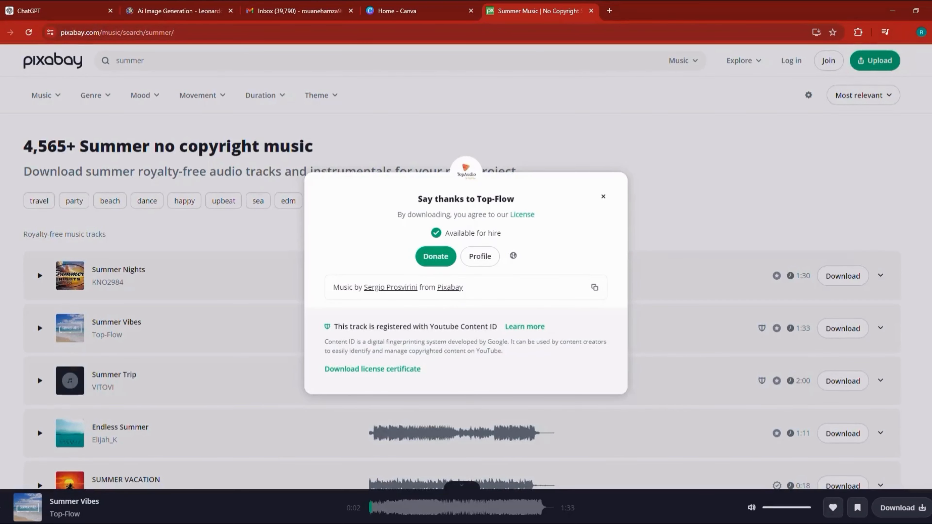
{"action": "left_click", "coordinate": [603, 196]}
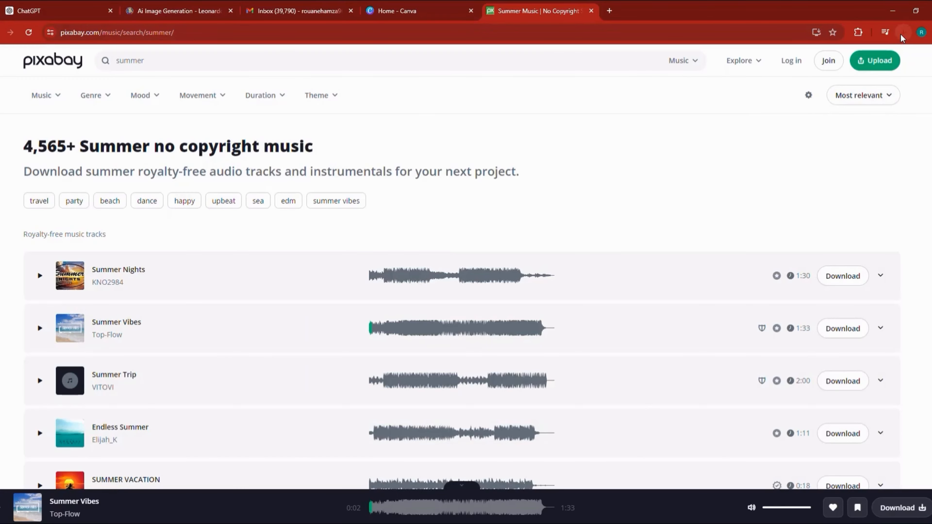
{"action": "left_click", "coordinate": [903, 33]}
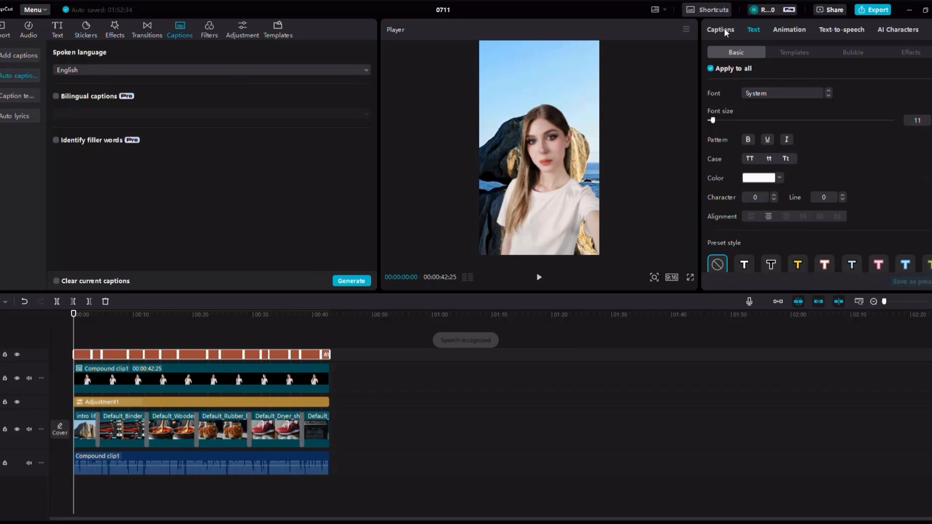
Review the wording of all generated captions in CapCut and select the word "binder" in the hack 1 caption.
{"action": "left_click", "coordinate": [722, 30]}
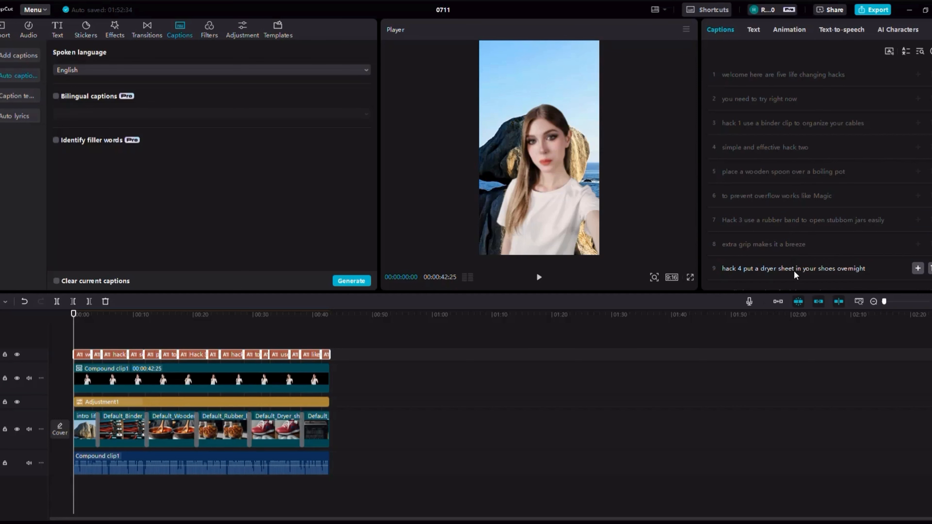
{"action": "scroll", "coordinate": [794, 270], "scroll_direction": "down", "scroll_amount": 1}
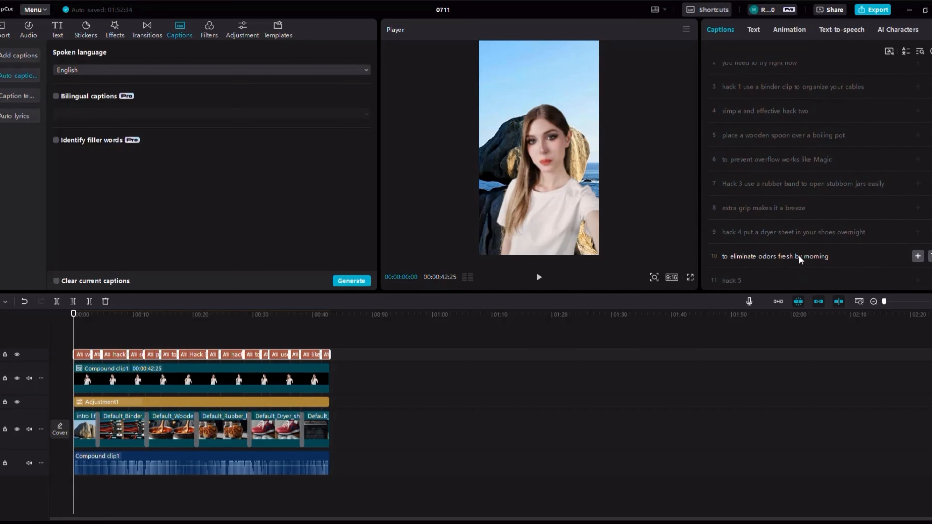
{"action": "scroll", "coordinate": [782, 271], "scroll_direction": "down", "scroll_amount": 5}
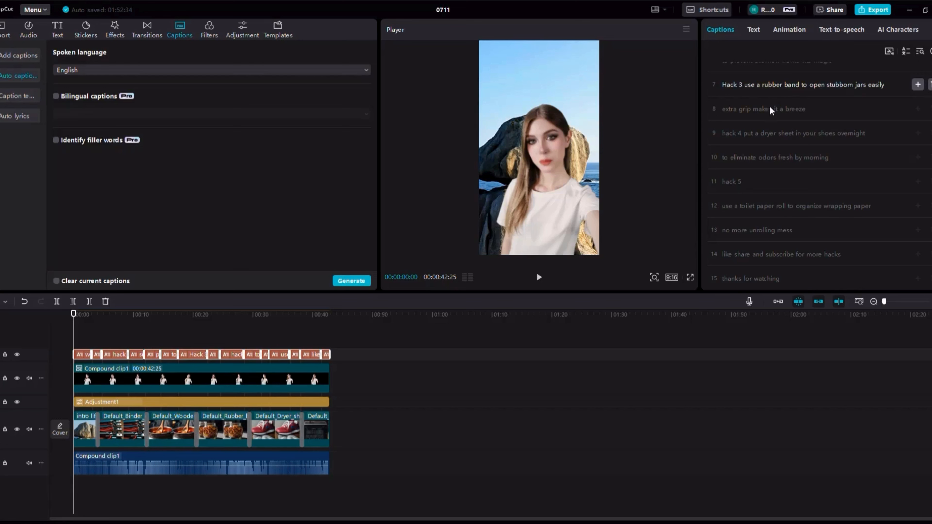
{"action": "scroll", "coordinate": [766, 220], "scroll_direction": "up", "scroll_amount": 5}
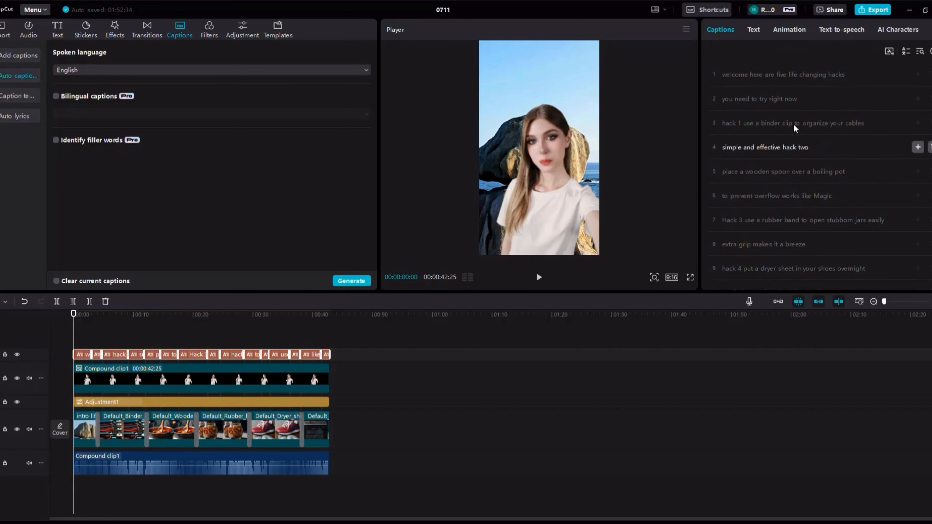
{"action": "left_click", "coordinate": [771, 122]}
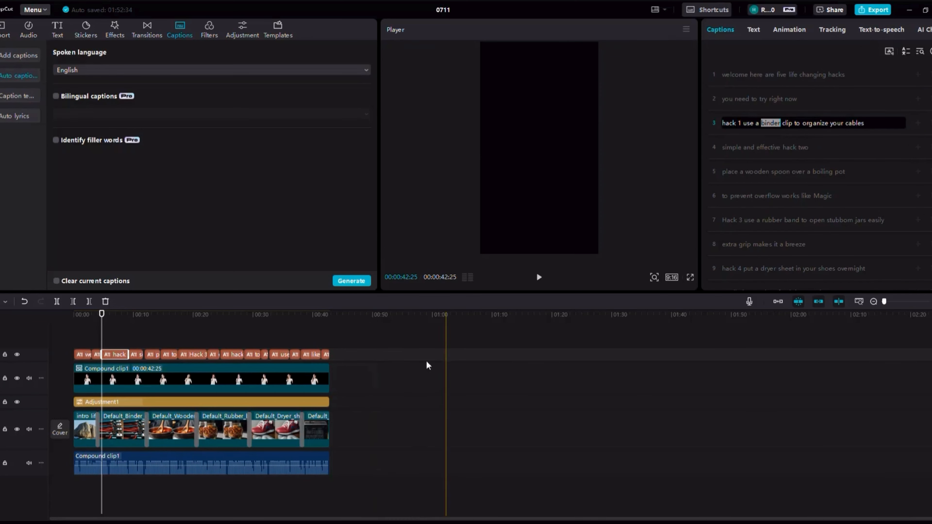
Select all captions and apply the bold yellow "THE" text template to every one of them.
{"action": "left_click", "coordinate": [382, 353]}
{"action": "left_click", "coordinate": [268, 354]}
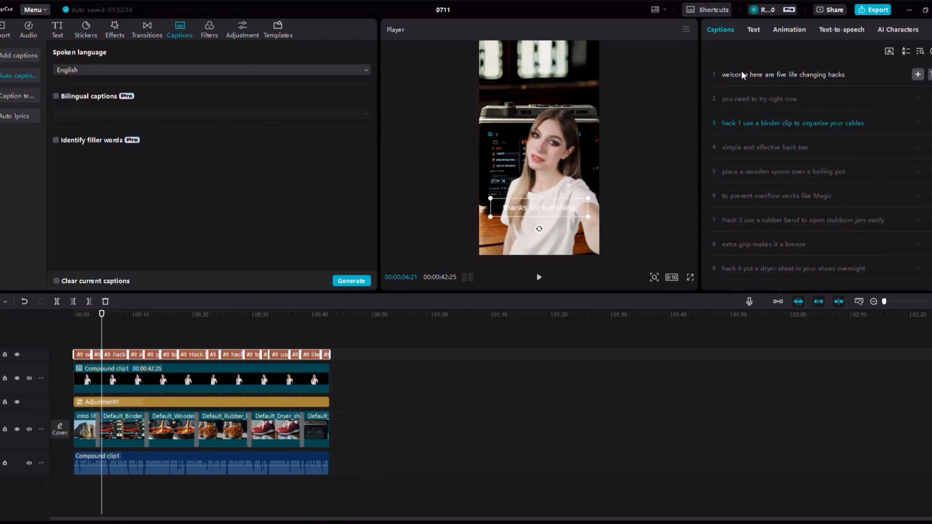
{"action": "left_click", "coordinate": [754, 31]}
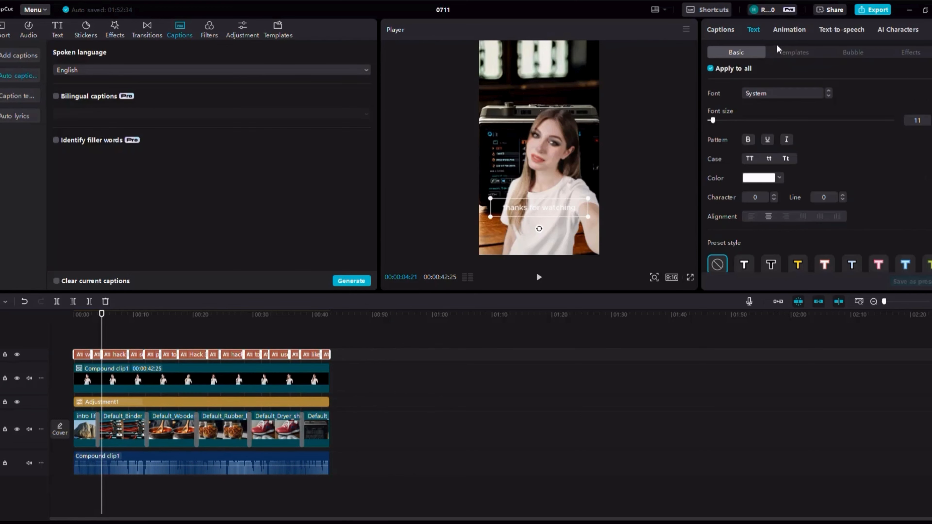
{"action": "left_click", "coordinate": [790, 53]}
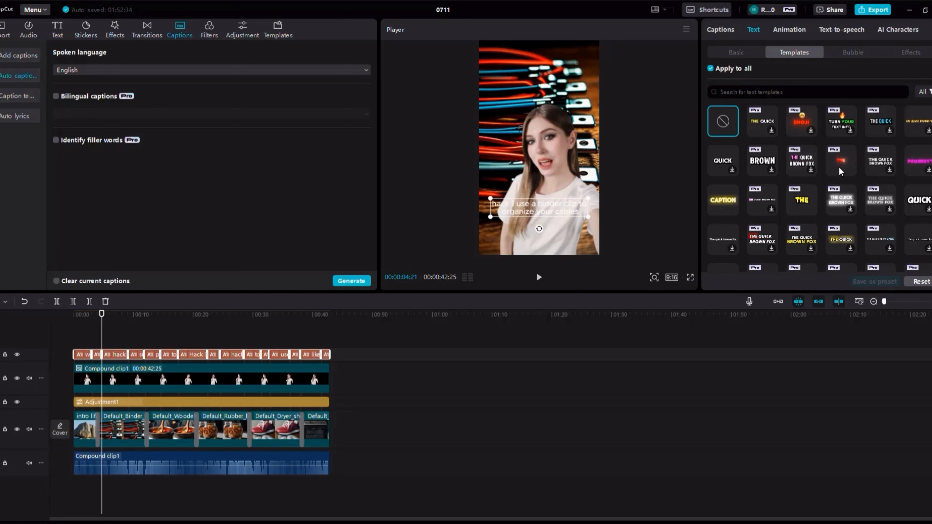
{"action": "left_click", "coordinate": [801, 206]}
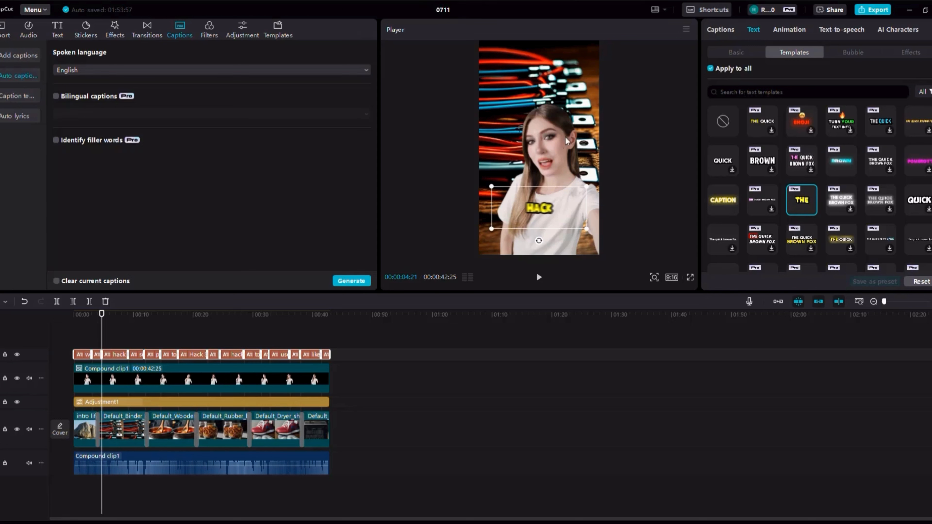
Shift the AI character slightly to the right in the frame and raise all captions to about mid-height.
{"action": "left_click", "coordinate": [549, 139]}
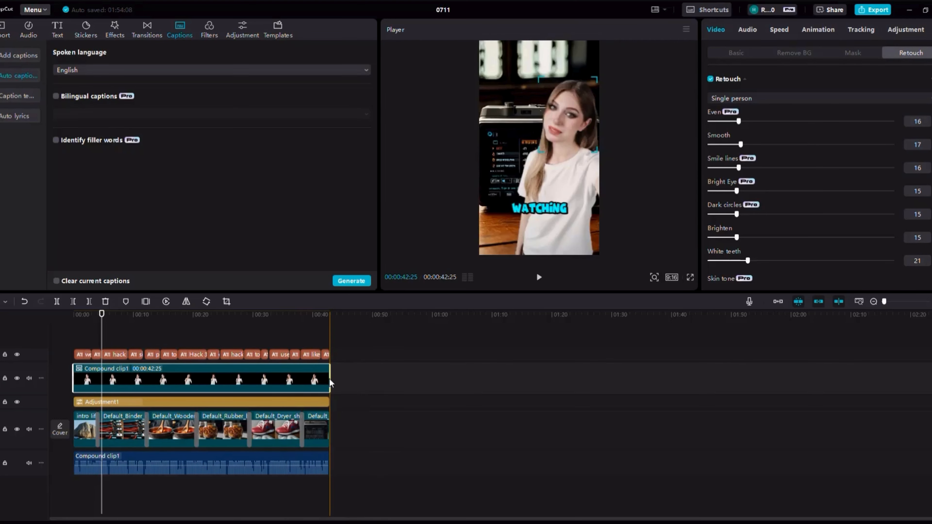
{"action": "left_click", "coordinate": [345, 359]}
{"action": "left_click_drag", "start_coordinate": [352, 350], "coordinate": [73, 351]}
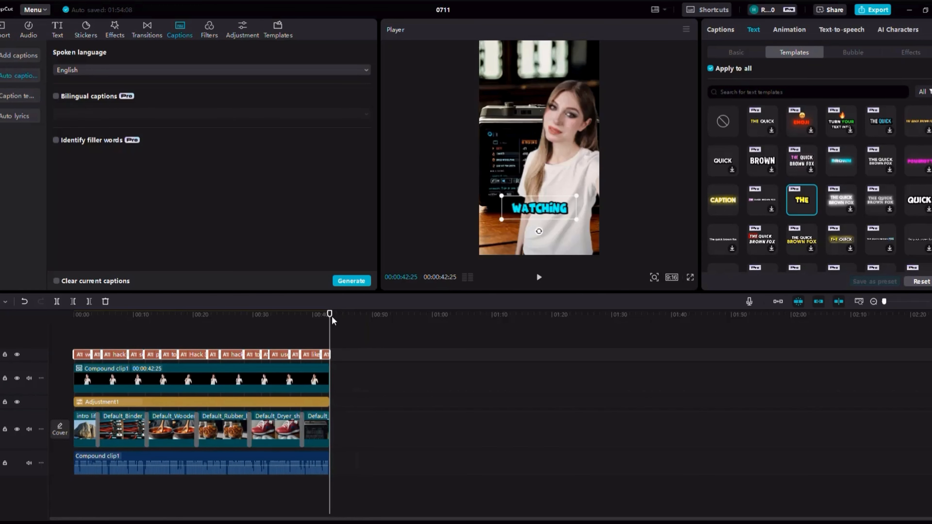
{"action": "left_click", "coordinate": [312, 315]}
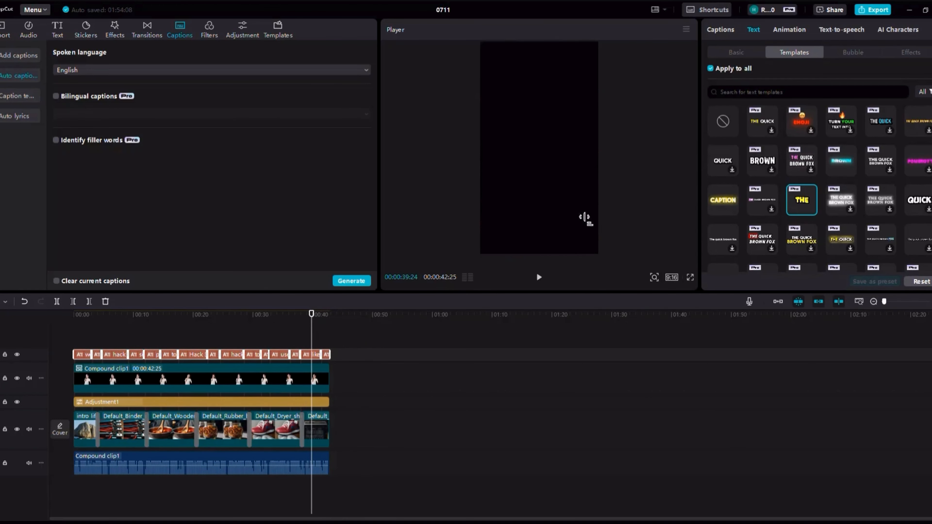
{"action": "left_click_drag", "start_coordinate": [543, 214], "coordinate": [540, 156]}
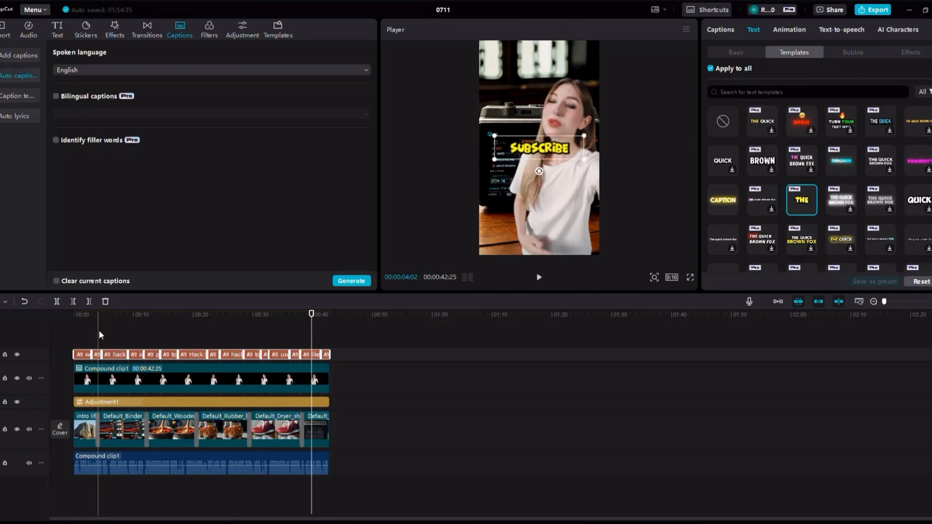
Import summer-vibes-158665.mp3 from Downloads and place it on a track beneath the existing audio, starting at the beginning of the timeline.
{"action": "left_click", "coordinate": [103, 322]}
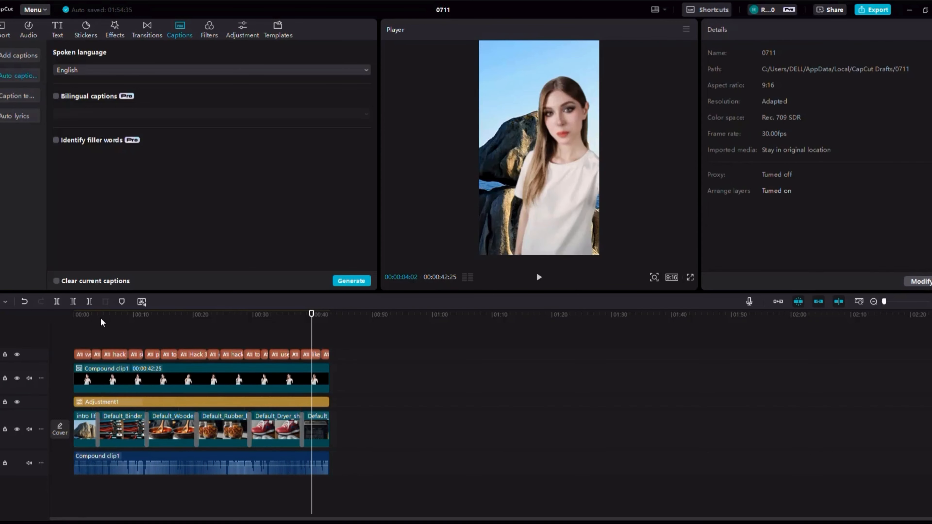
{"action": "left_click", "coordinate": [115, 322]}
{"action": "left_click_drag", "start_coordinate": [114, 316], "coordinate": [72, 318]}
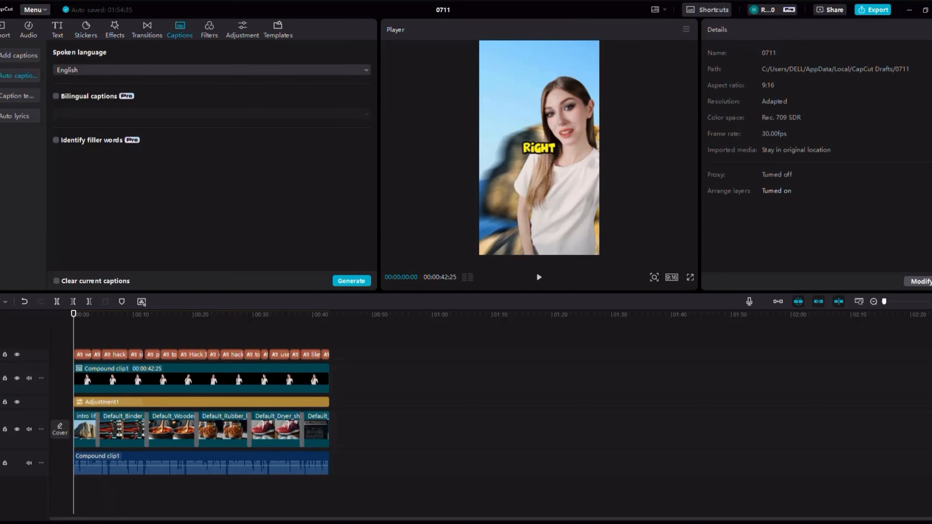
{"action": "left_click", "coordinate": [4, 30]}
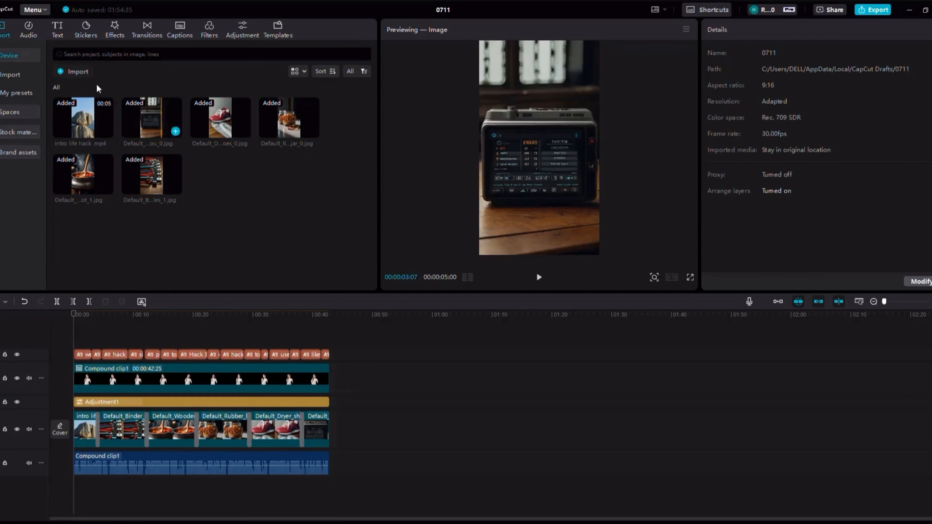
{"action": "left_click", "coordinate": [78, 72]}
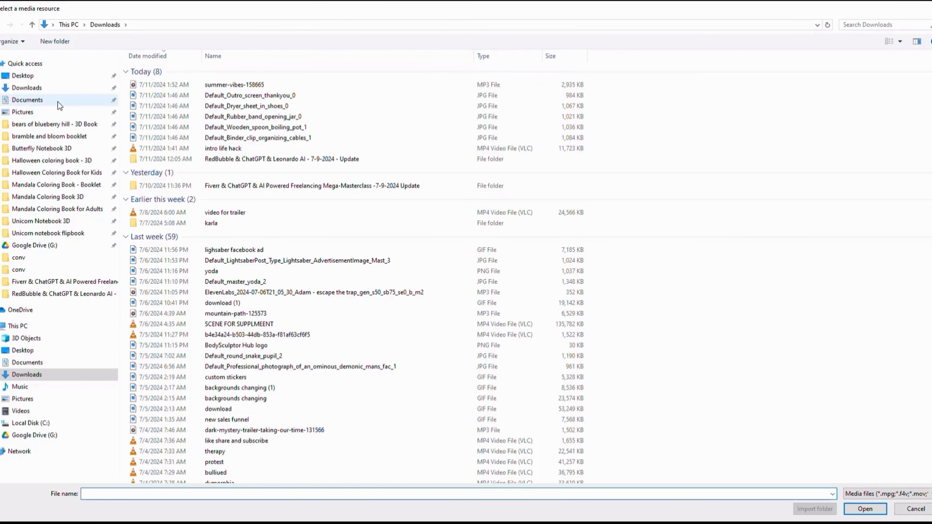
{"action": "double_click", "coordinate": [215, 85]}
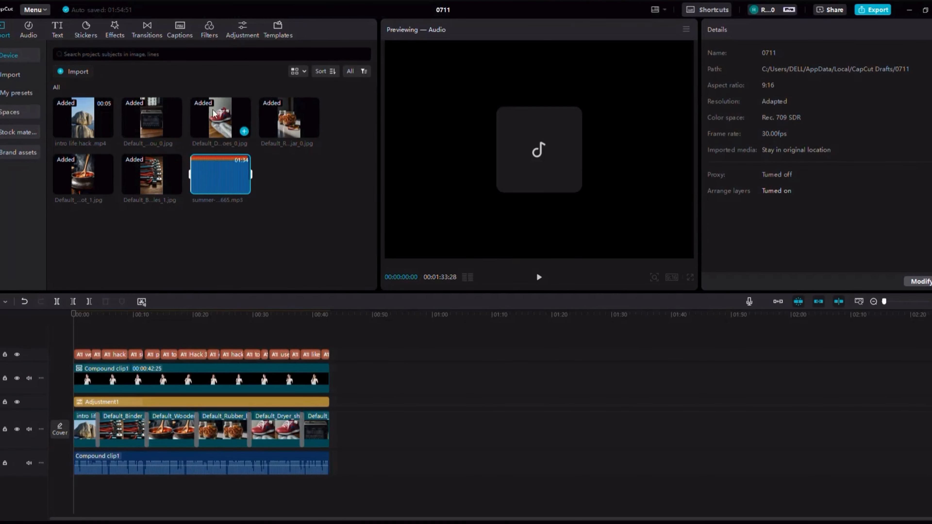
{"action": "left_click_drag", "start_coordinate": [221, 174], "coordinate": [73, 493]}
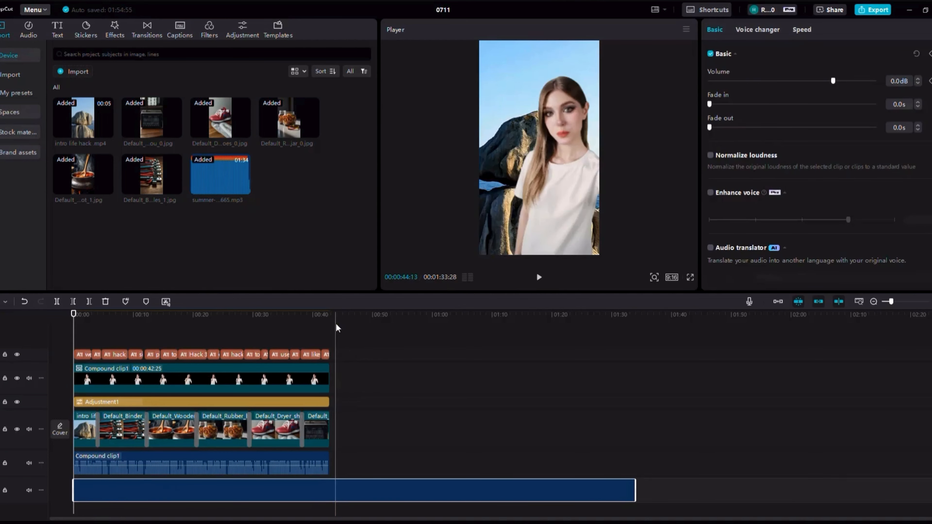
Trim the summer music to the end of the video and set its volume to -32.1 dB with a 1.8 s fade-out.
{"action": "left_click", "coordinate": [334, 317]}
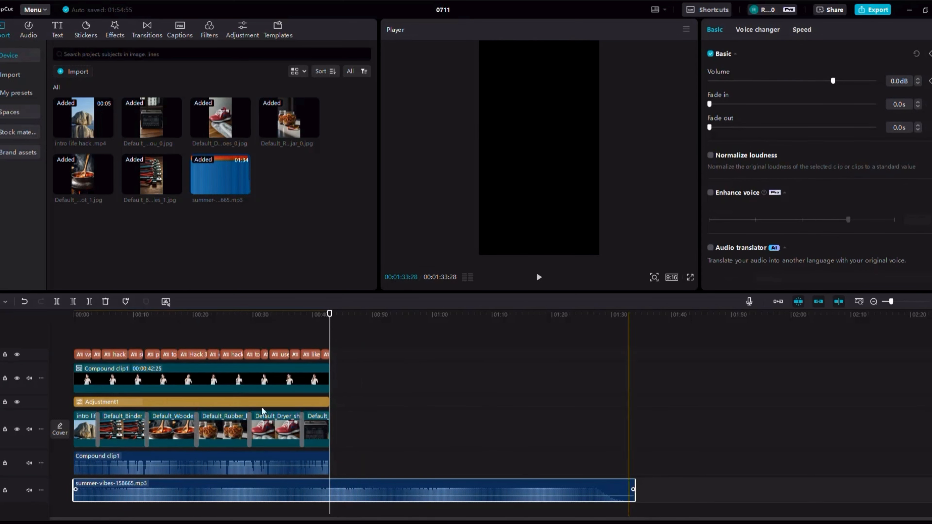
{"action": "left_click", "coordinate": [89, 301]}
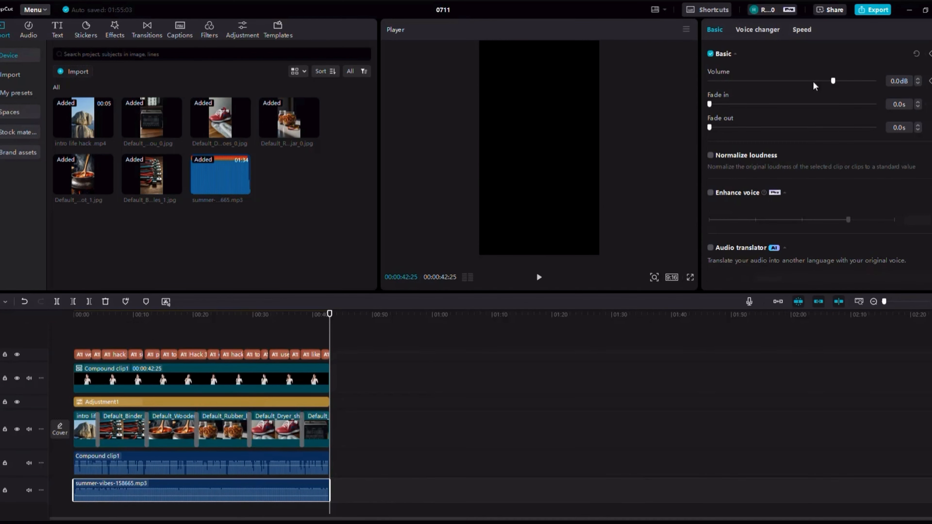
{"action": "left_click_drag", "start_coordinate": [833, 81], "coordinate": [769, 81]}
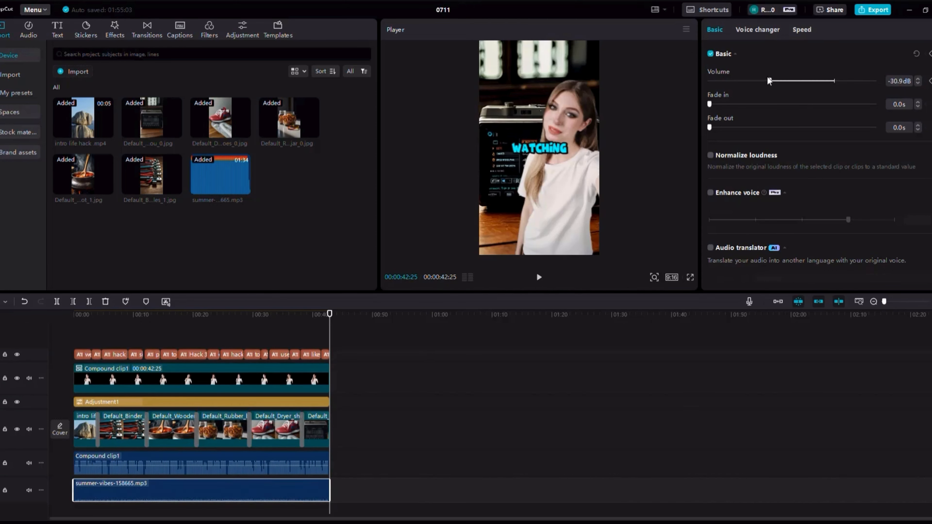
{"action": "left_click", "coordinate": [739, 128]}
Check the captions and character at several points in the full-screen preview and return the playhead to the start.
{"action": "left_click", "coordinate": [690, 277]}
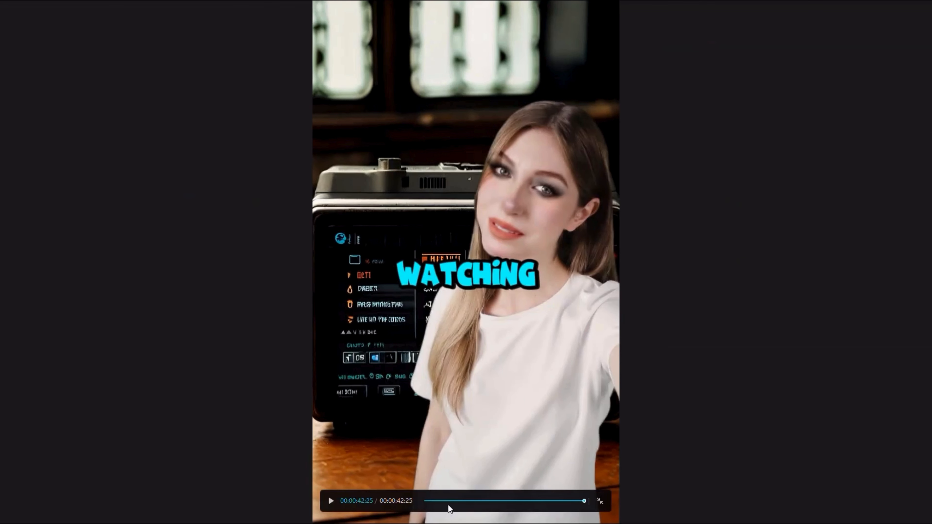
{"action": "left_click", "coordinate": [425, 502]}
{"action": "left_click_drag", "start_coordinate": [419, 500], "coordinate": [520, 501]}
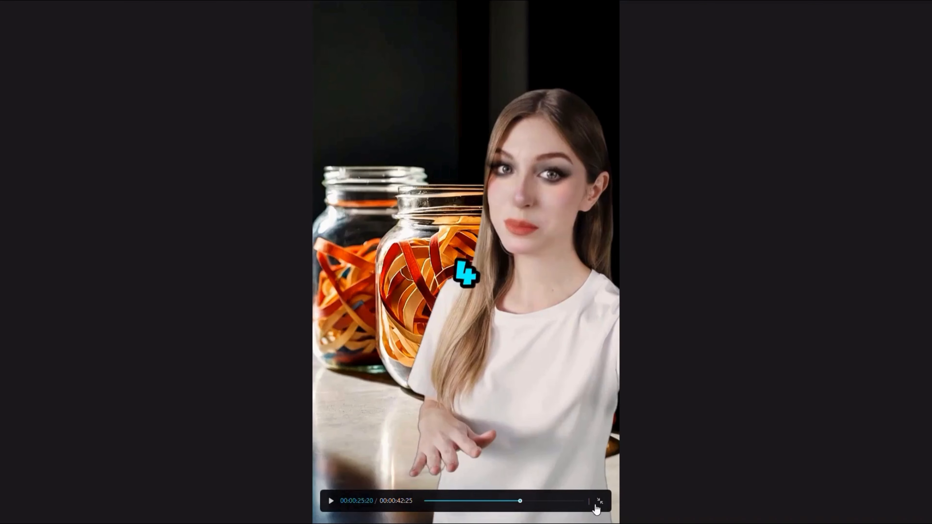
{"action": "left_click", "coordinate": [598, 503]}
{"action": "left_click", "coordinate": [144, 315]}
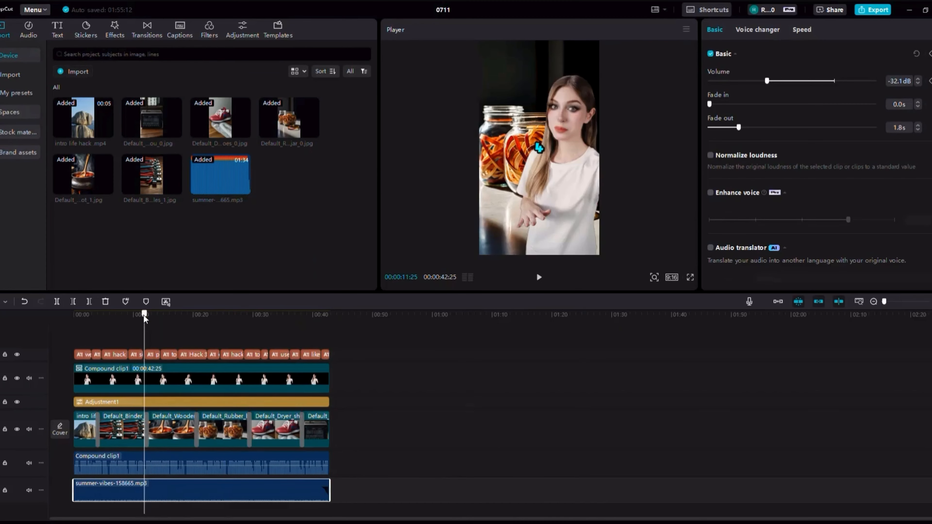
{"action": "left_click_drag", "start_coordinate": [144, 315], "coordinate": [19, 314]}
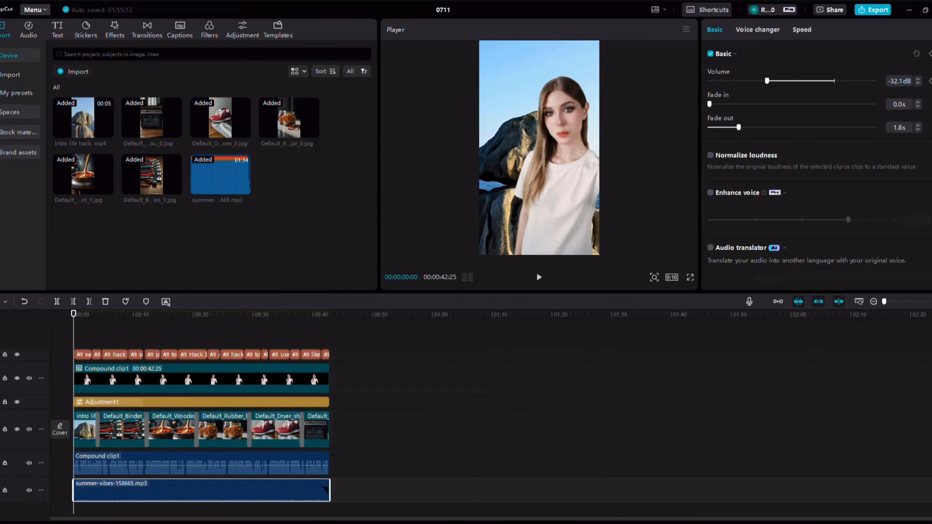
Start exporting the video as "5 Life Hacks" at 60fps and stop the export.
{"action": "left_click", "coordinate": [887, 10]}
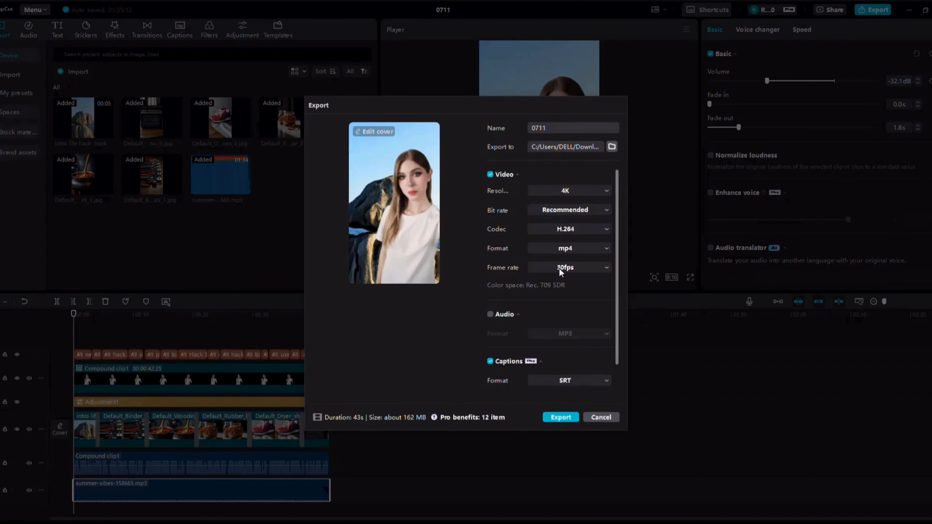
{"action": "left_click", "coordinate": [560, 271]}
{"action": "left_click", "coordinate": [592, 270]}
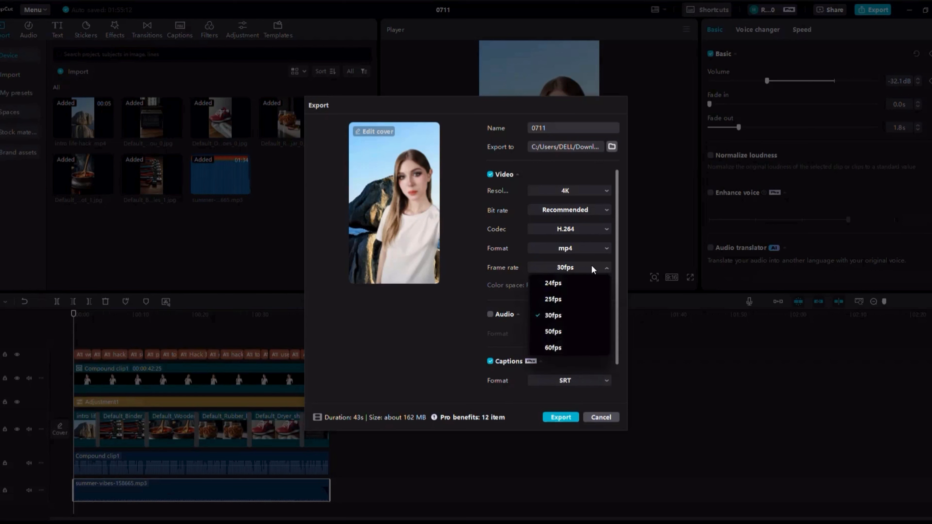
{"action": "left_click", "coordinate": [604, 188]}
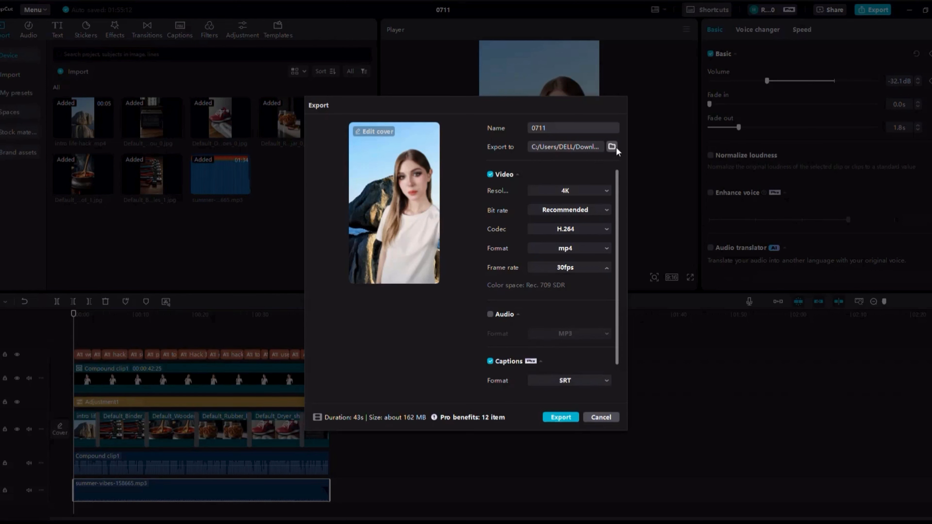
{"action": "double_click", "coordinate": [563, 129]}
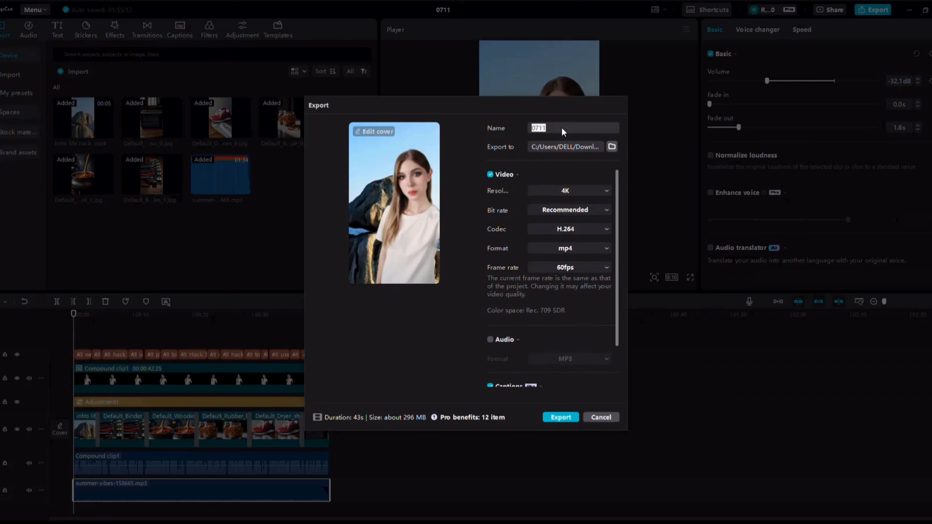
{"action": "type", "text": "5 Life Hacks"}
{"action": "left_click", "coordinate": [560, 417]}
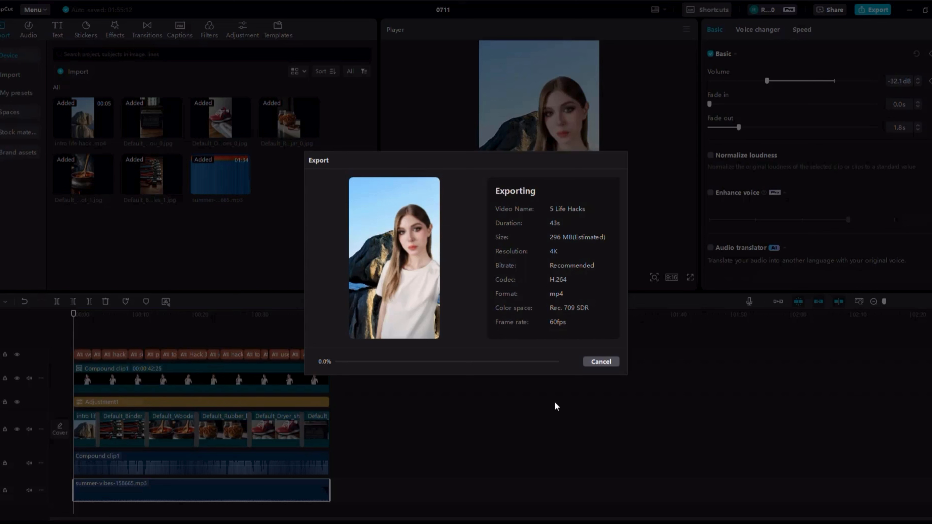
{"action": "left_click", "coordinate": [602, 358]}
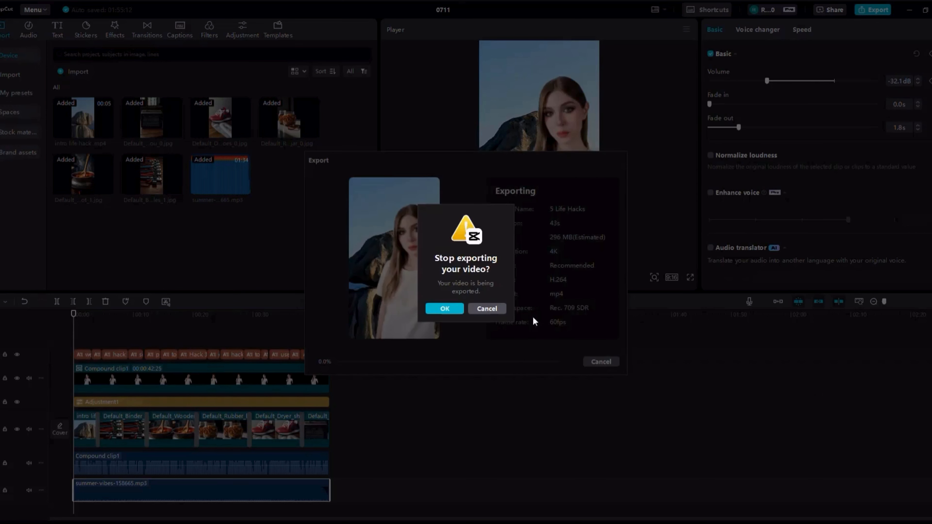
{"action": "left_click", "coordinate": [455, 311]}
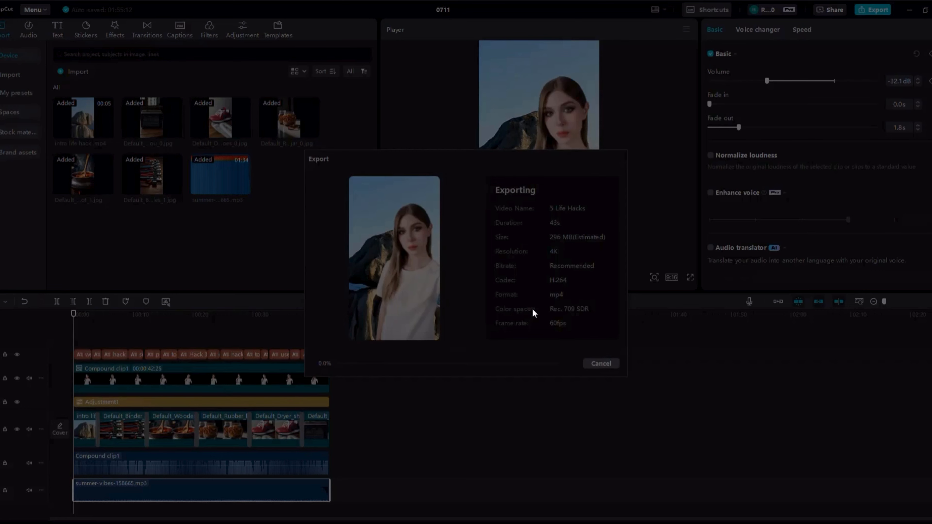
Try to run the copyright check in the export settings and leave the export window.
{"action": "scroll", "coordinate": [570, 303], "scroll_direction": "down", "scroll_amount": 2}
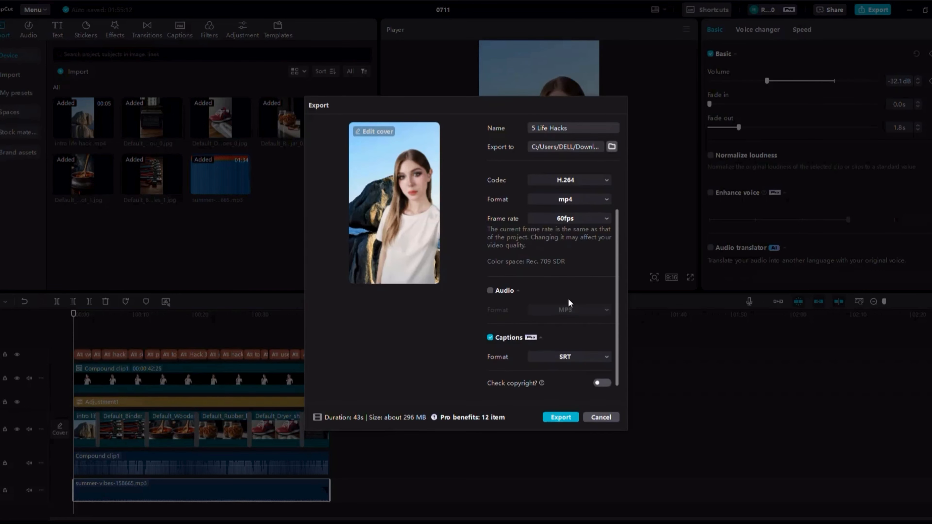
{"action": "left_click", "coordinate": [606, 384]}
{"action": "left_click", "coordinate": [601, 418]}
Run the copyright check with the music clip temporarily extended to about 1:07, and trim the clip back to the video's end.
{"action": "left_click_drag", "start_coordinate": [320, 492], "coordinate": [484, 496]}
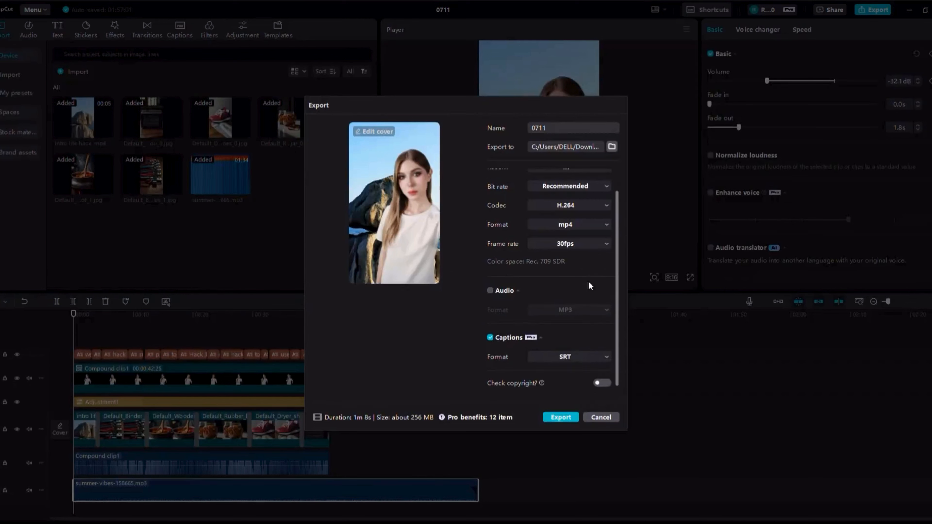
{"action": "left_click", "coordinate": [601, 382]}
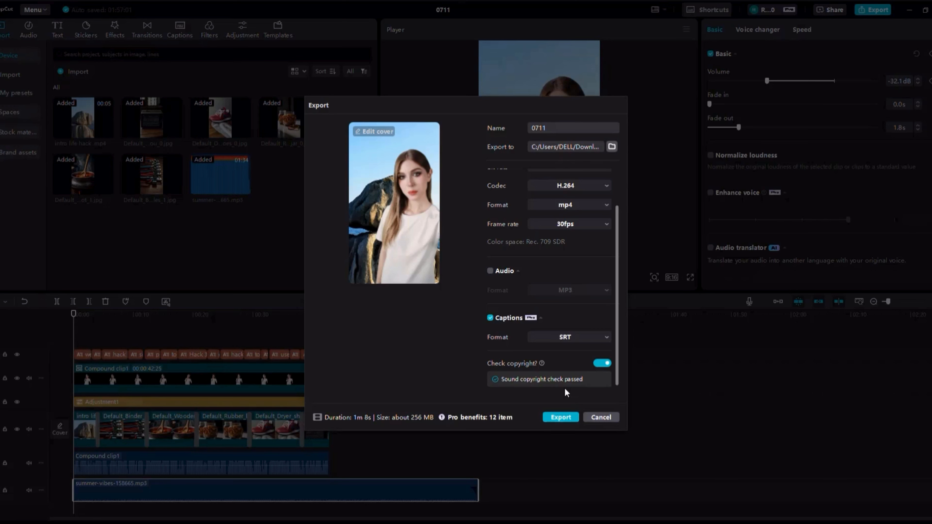
{"action": "left_click", "coordinate": [593, 417]}
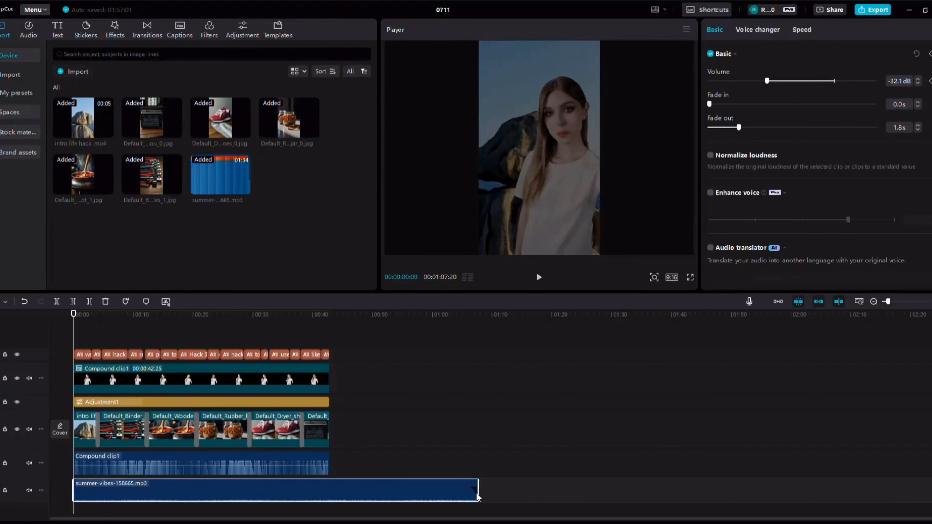
{"action": "left_click_drag", "start_coordinate": [479, 492], "coordinate": [330, 485]}
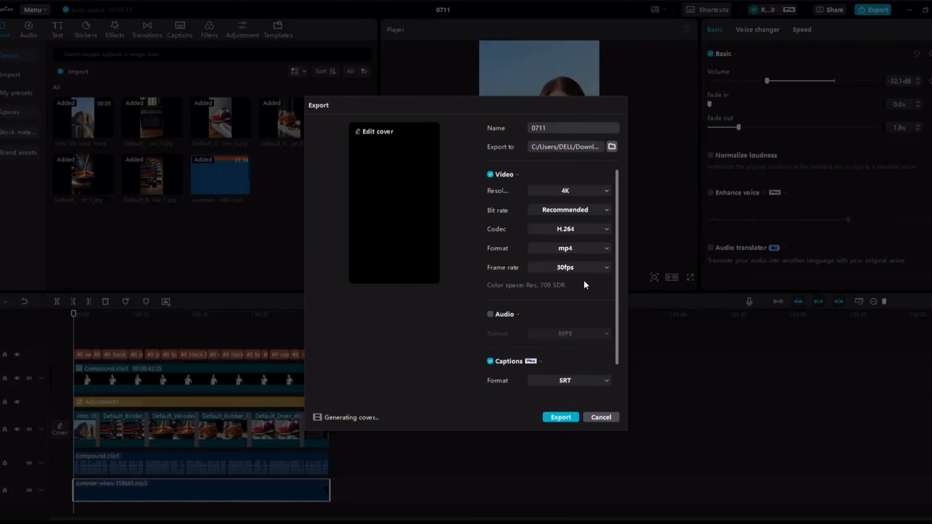
Set the export frame rate to 60fps, name the video "5 Life Hacks" and export it.
{"action": "left_click", "coordinate": [578, 270]}
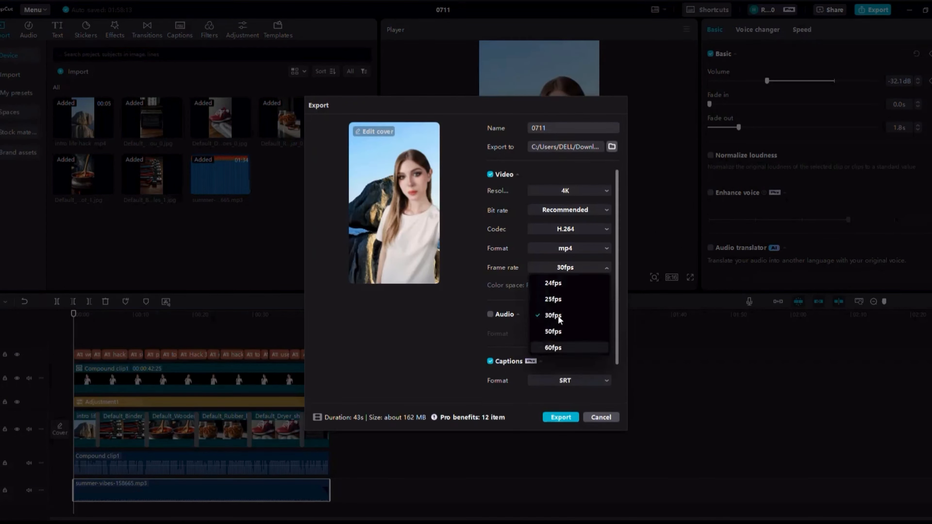
{"action": "left_click", "coordinate": [555, 347]}
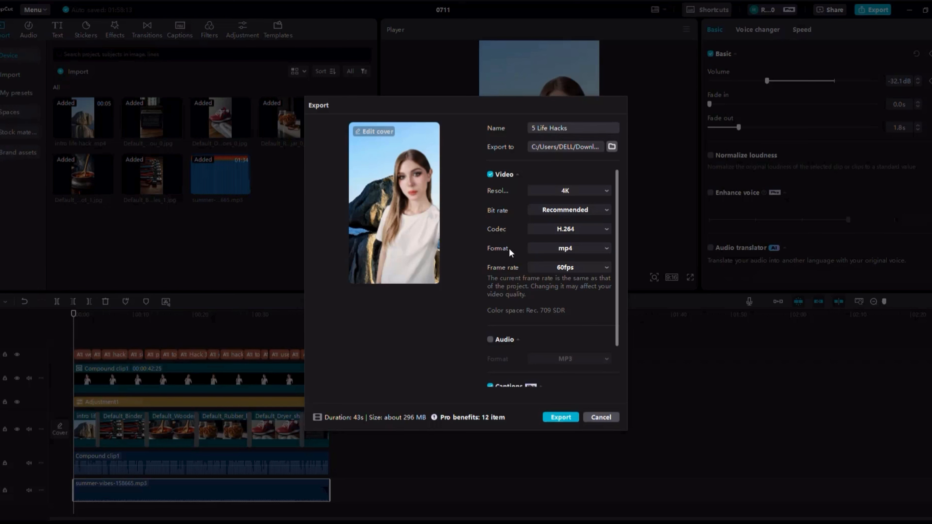
{"action": "left_click", "coordinate": [566, 418]}
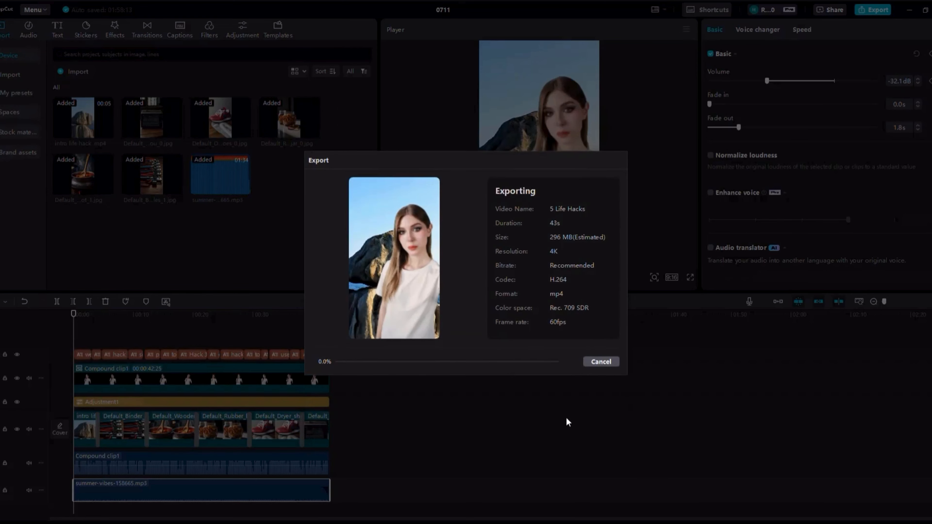